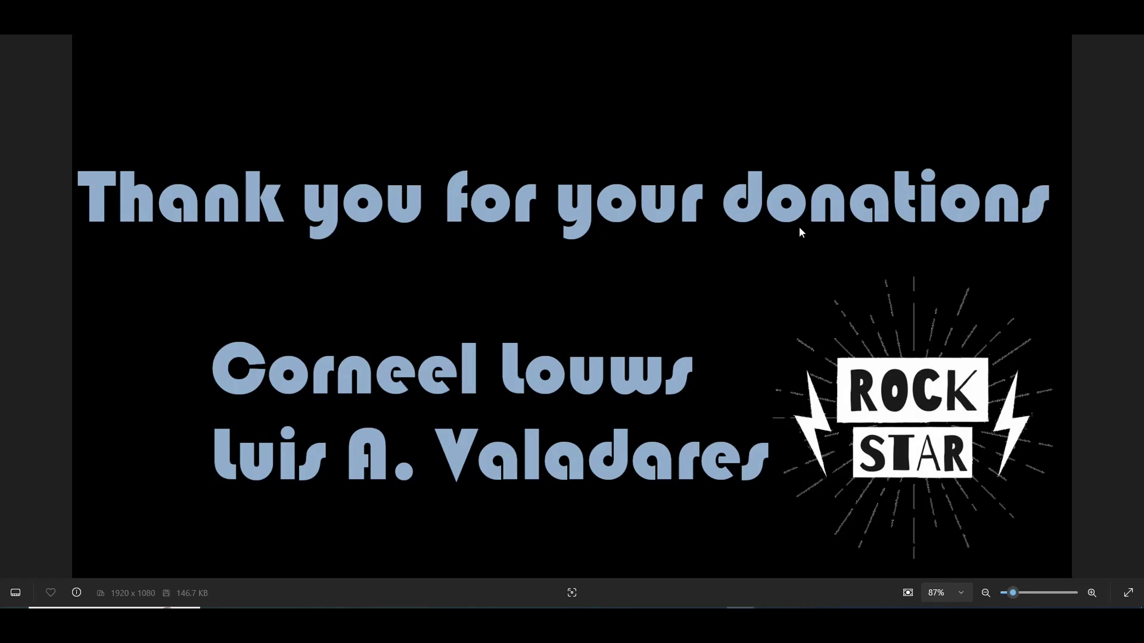
Advance Photos to the viewer's comment screenshot about installing via Docker on Synology
{"action": "key", "text": "Right"}
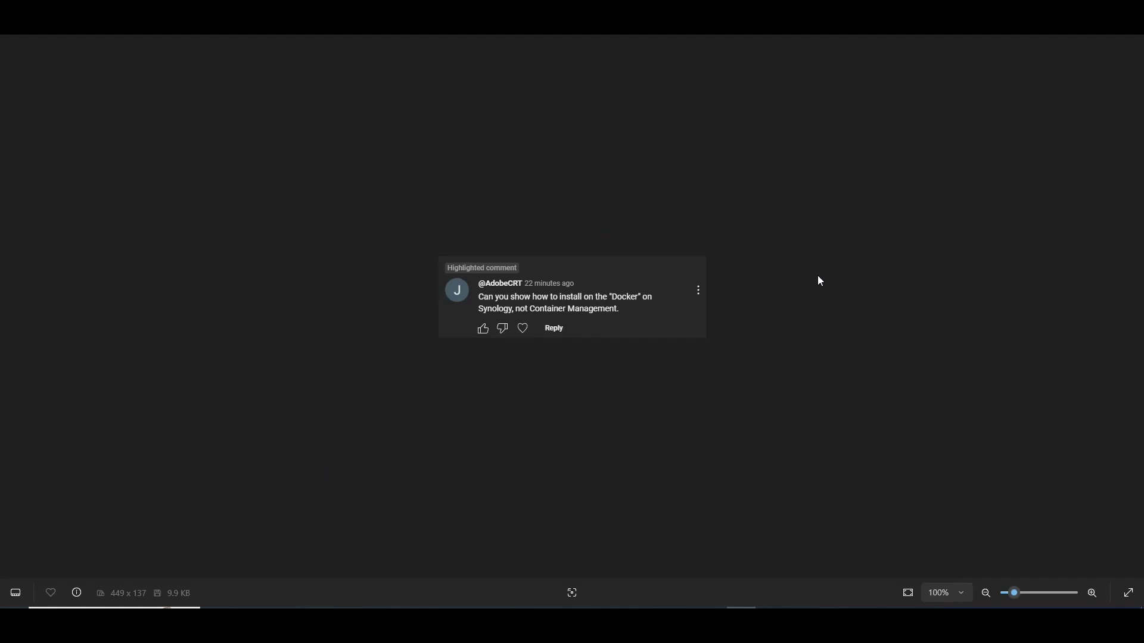
Zoom into the viewer's comment asking how to install via Docker on Synology
{"action": "scroll", "coordinate": [798, 278], "scroll_direction": "up", "scroll_amount": 5}
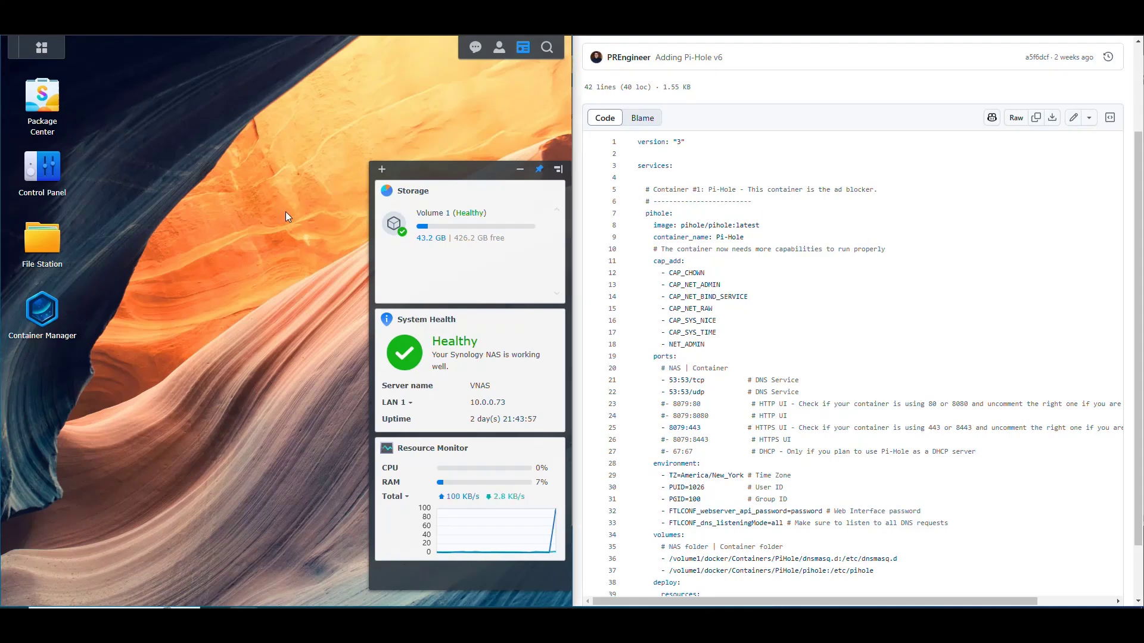
{"action": "left_click", "coordinate": [43, 174]}
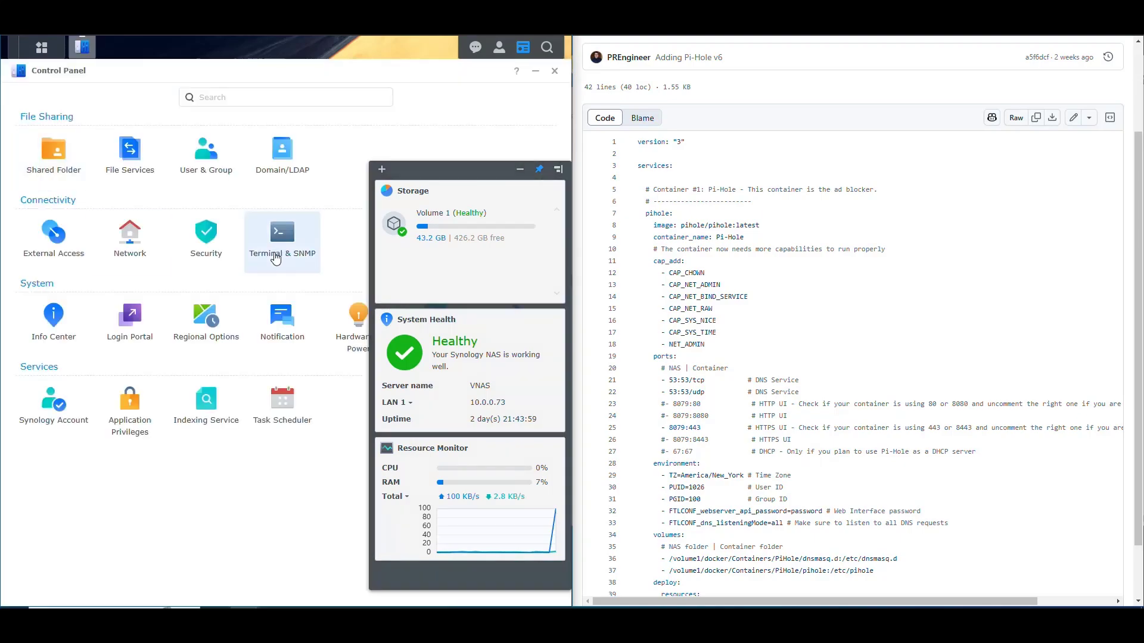
{"action": "left_click", "coordinate": [555, 72]}
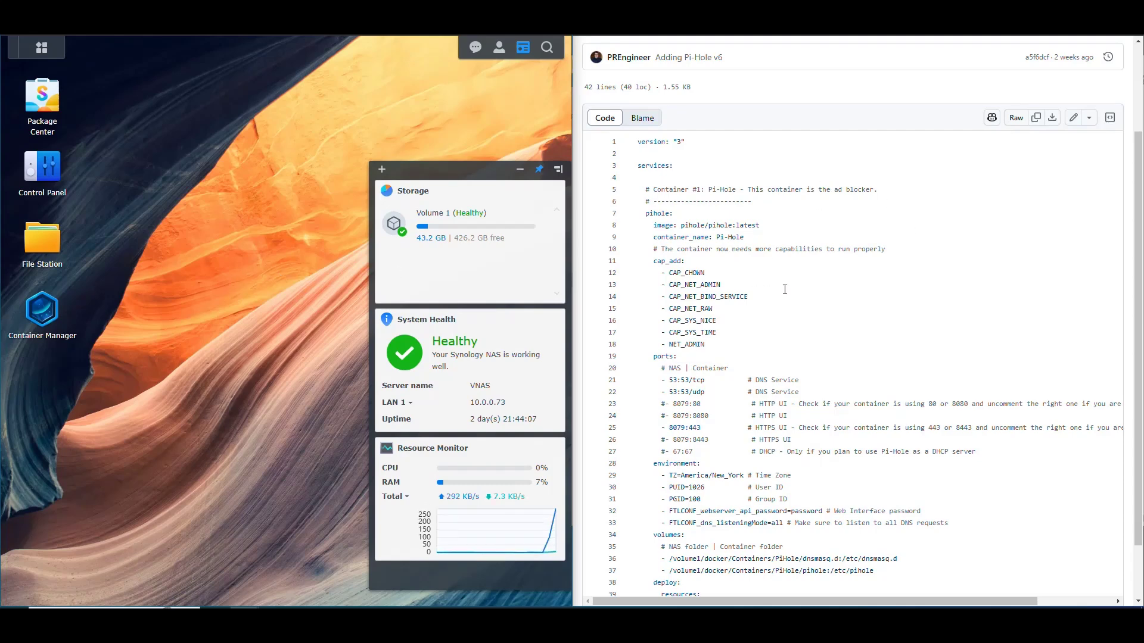
{"action": "scroll", "coordinate": [797, 280], "scroll_direction": "down", "scroll_amount": 2}
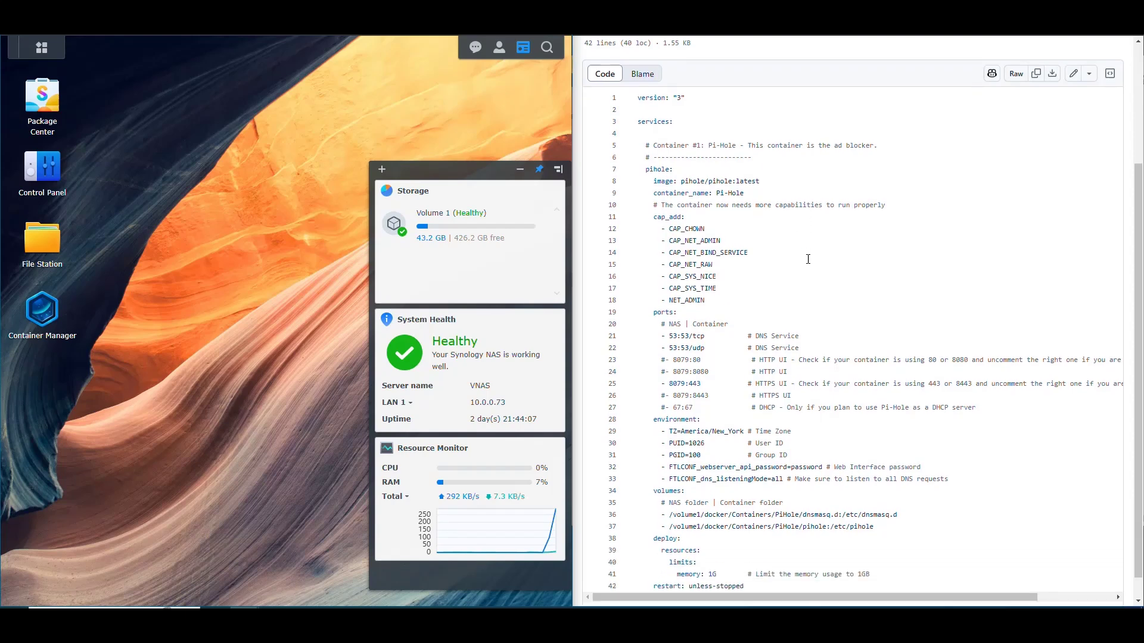
{"action": "left_click", "coordinate": [846, 297]}
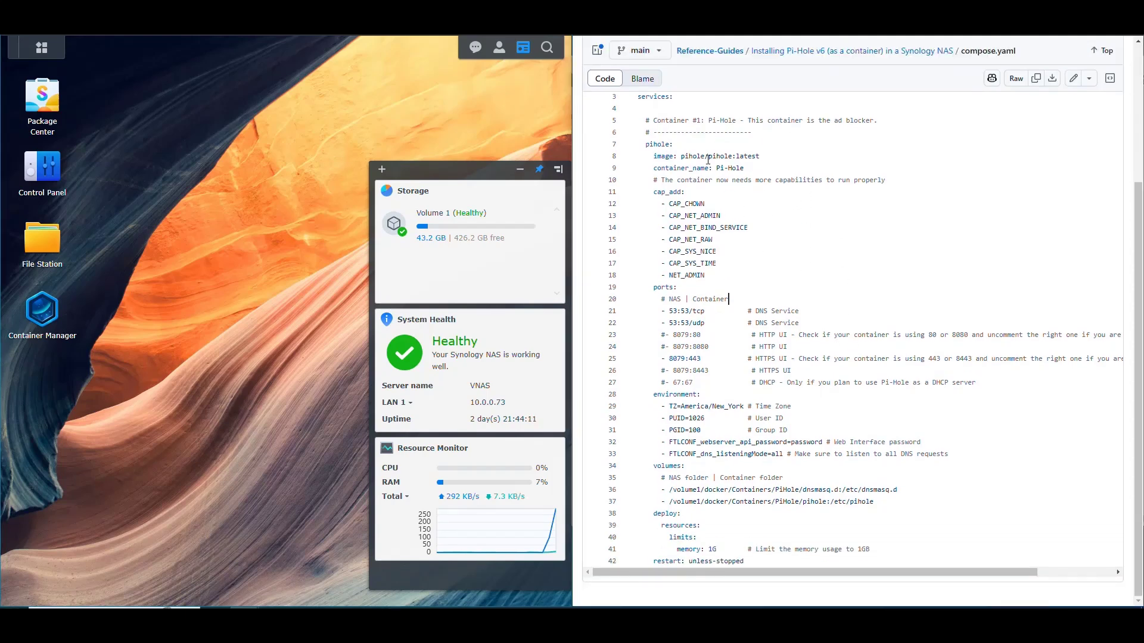
{"action": "left_click", "coordinate": [223, 234]}
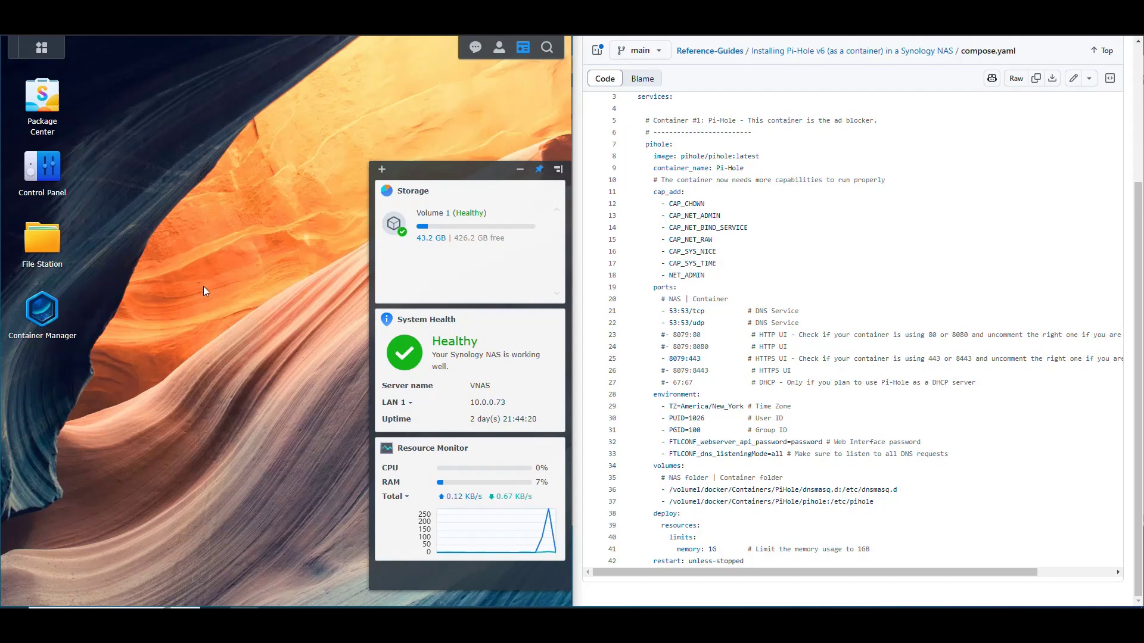
{"action": "left_click", "coordinate": [52, 337]}
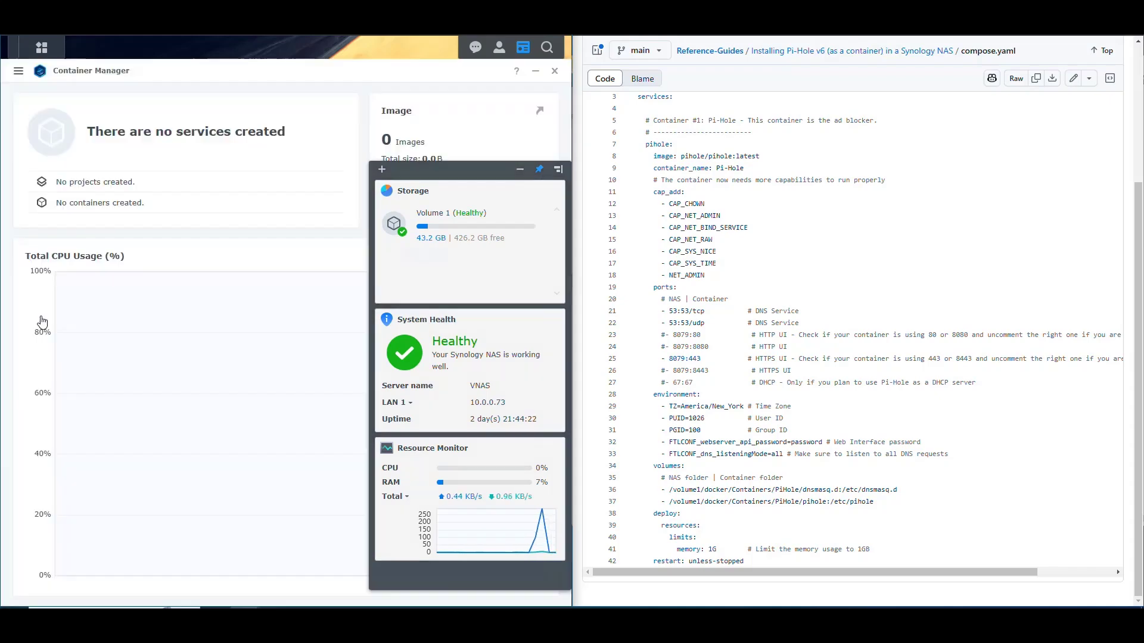
Go to Container Manager's Image list and filter it to 'pihole', leaving only pihole/pihole latest
{"action": "left_click", "coordinate": [524, 49]}
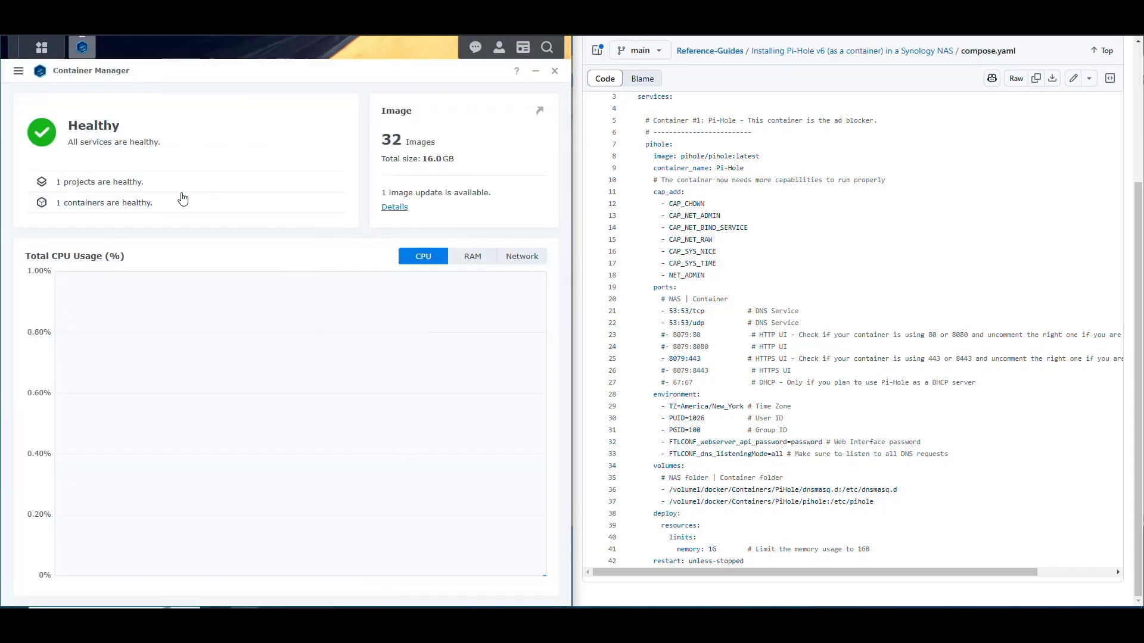
{"action": "left_click", "coordinate": [18, 71]}
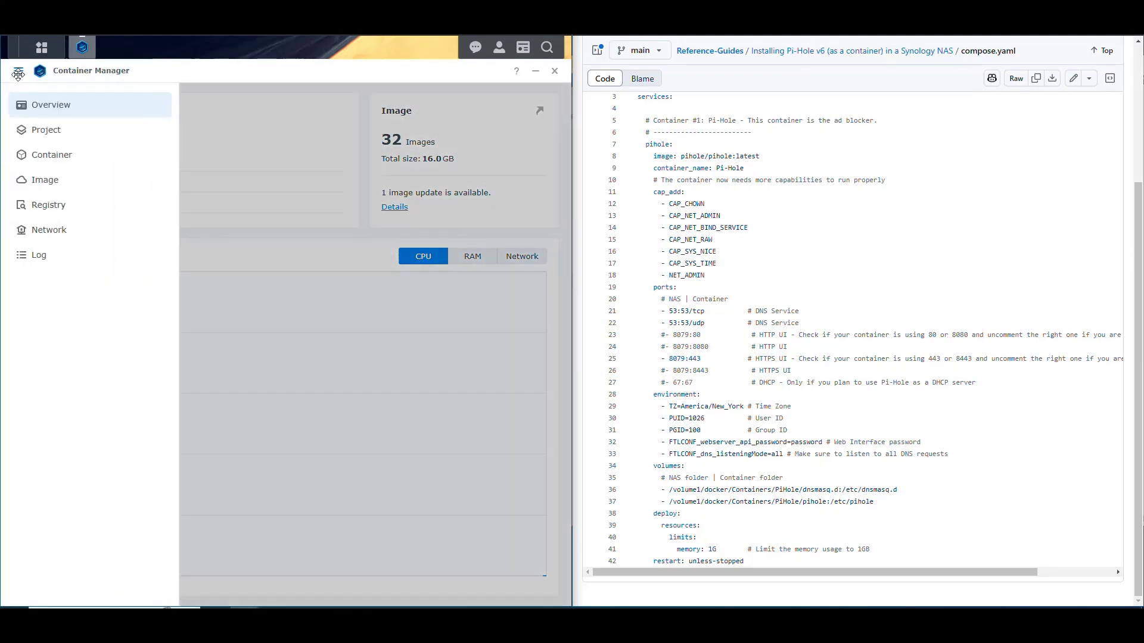
{"action": "left_click", "coordinate": [57, 156]}
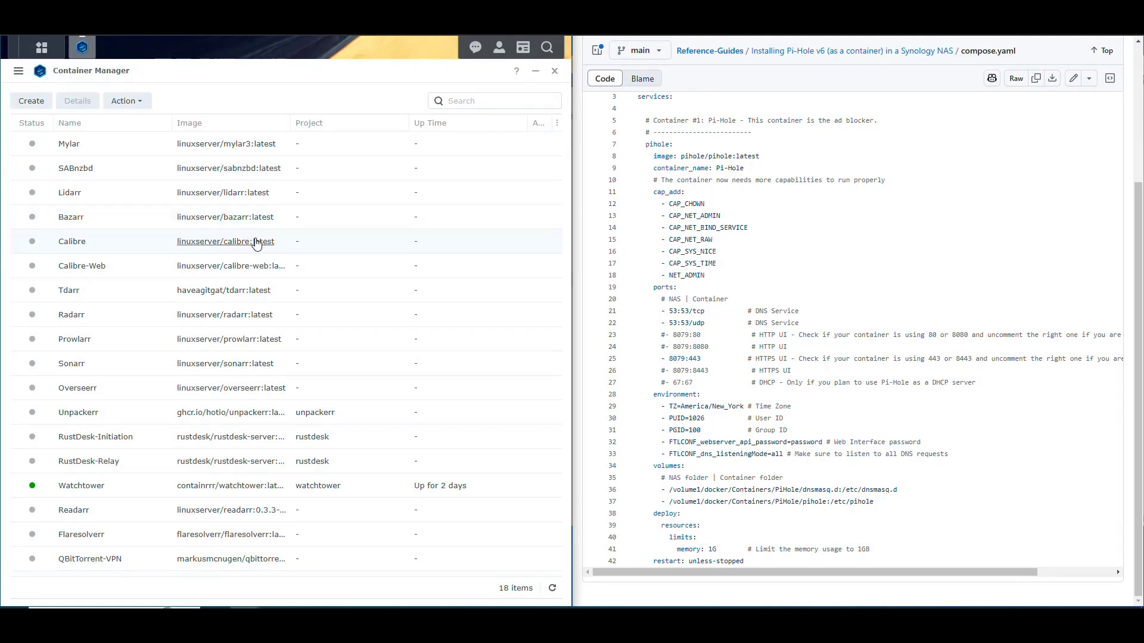
{"action": "left_click", "coordinate": [29, 75]}
{"action": "left_click", "coordinate": [48, 179]}
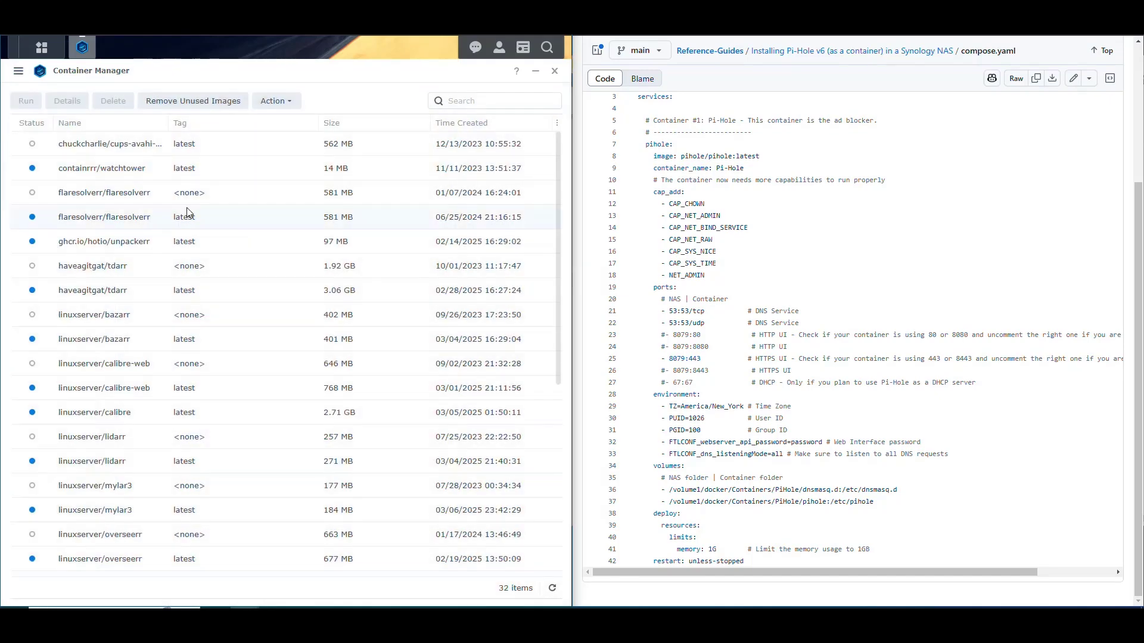
{"action": "left_click", "coordinate": [493, 100]}
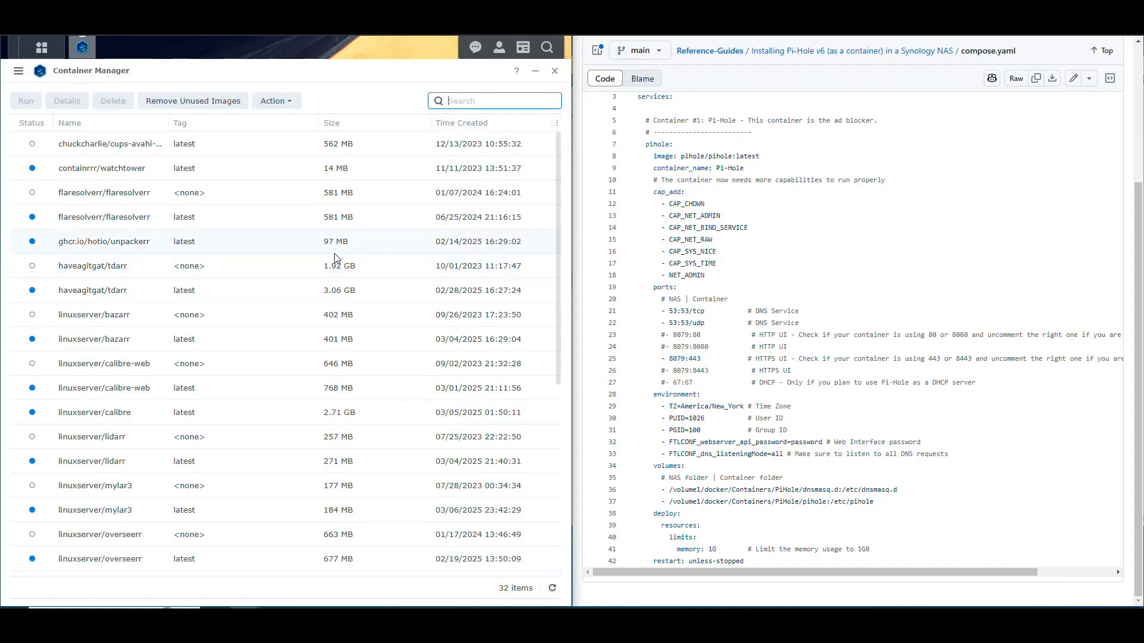
{"action": "type", "text": "pihole"}
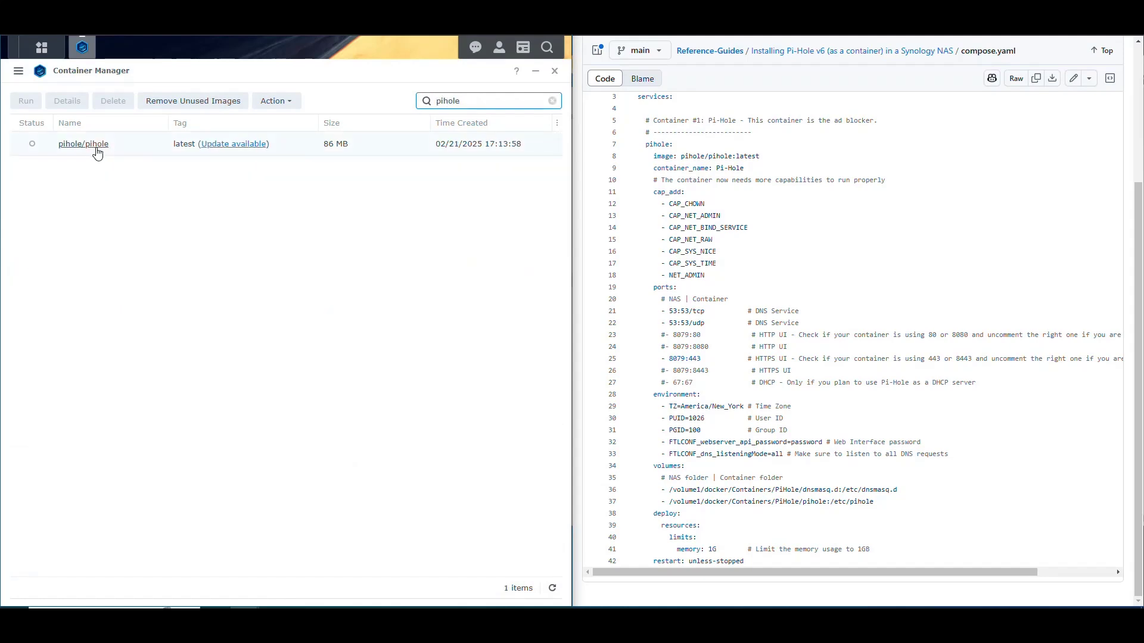
Update the pihole/pihole image to its newest latest build, confirming past the warning
{"action": "left_click", "coordinate": [248, 147]}
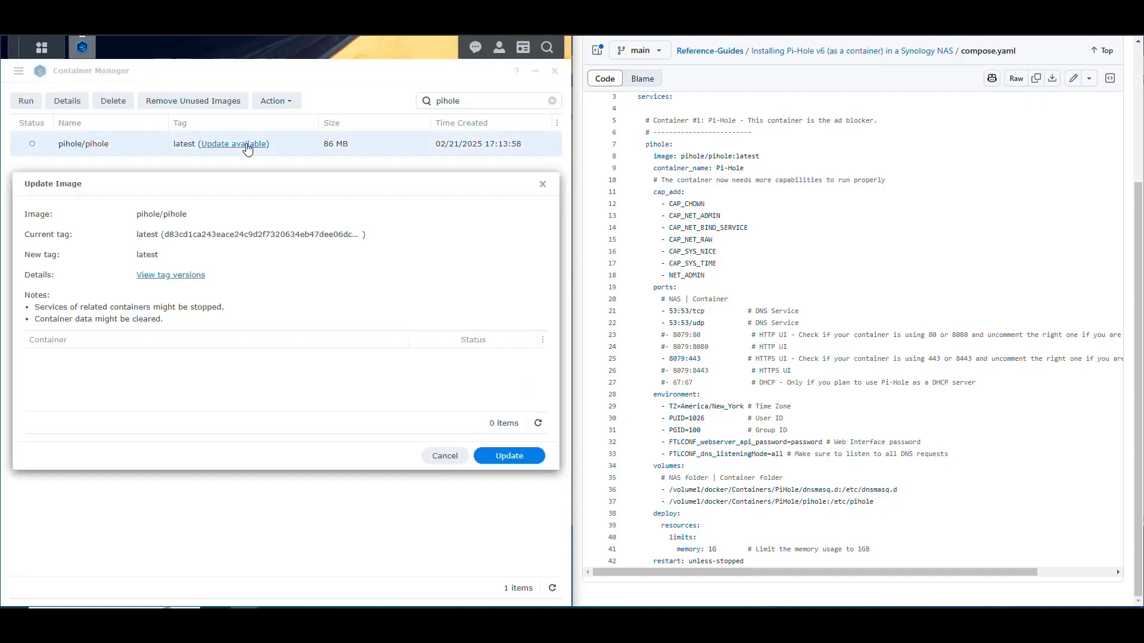
{"action": "left_click", "coordinate": [510, 457]}
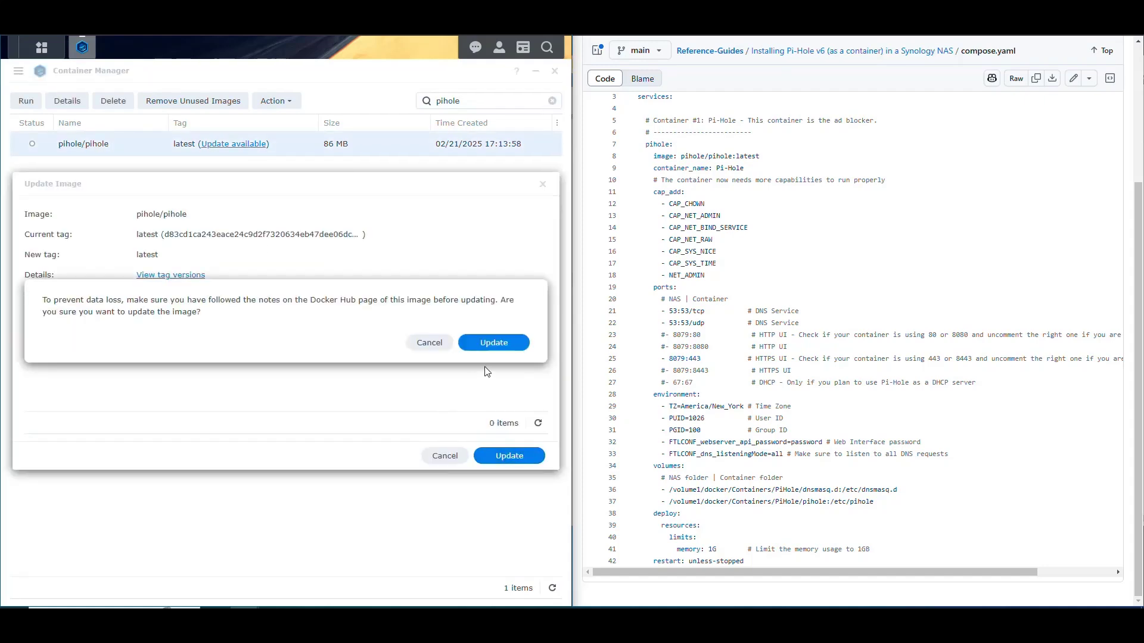
{"action": "left_click", "coordinate": [494, 343]}
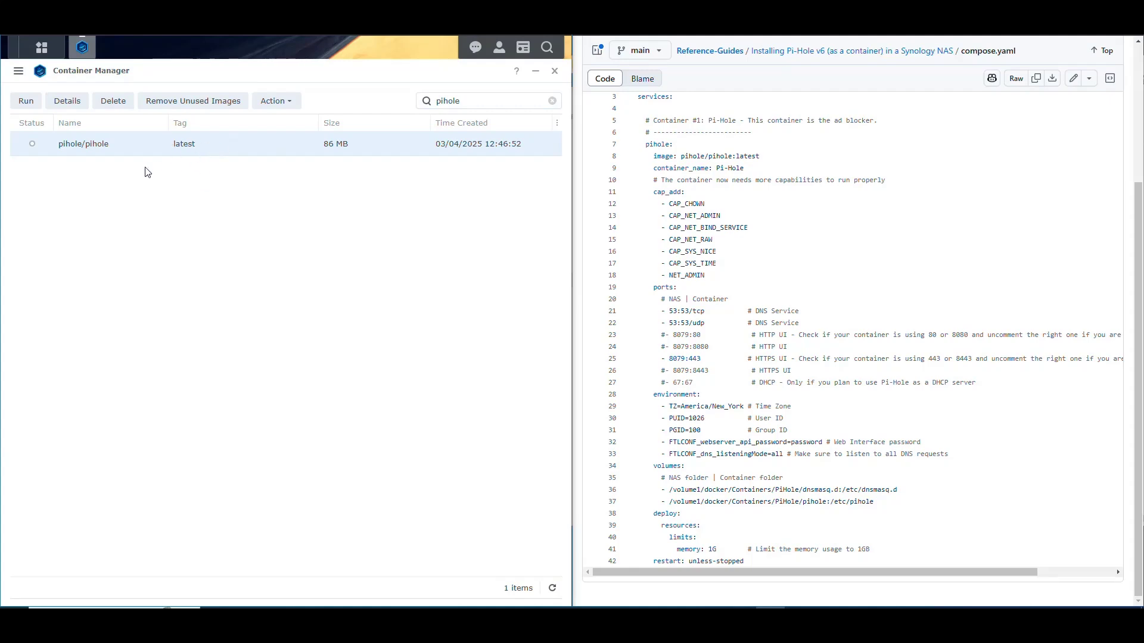
{"action": "left_click", "coordinate": [24, 102]}
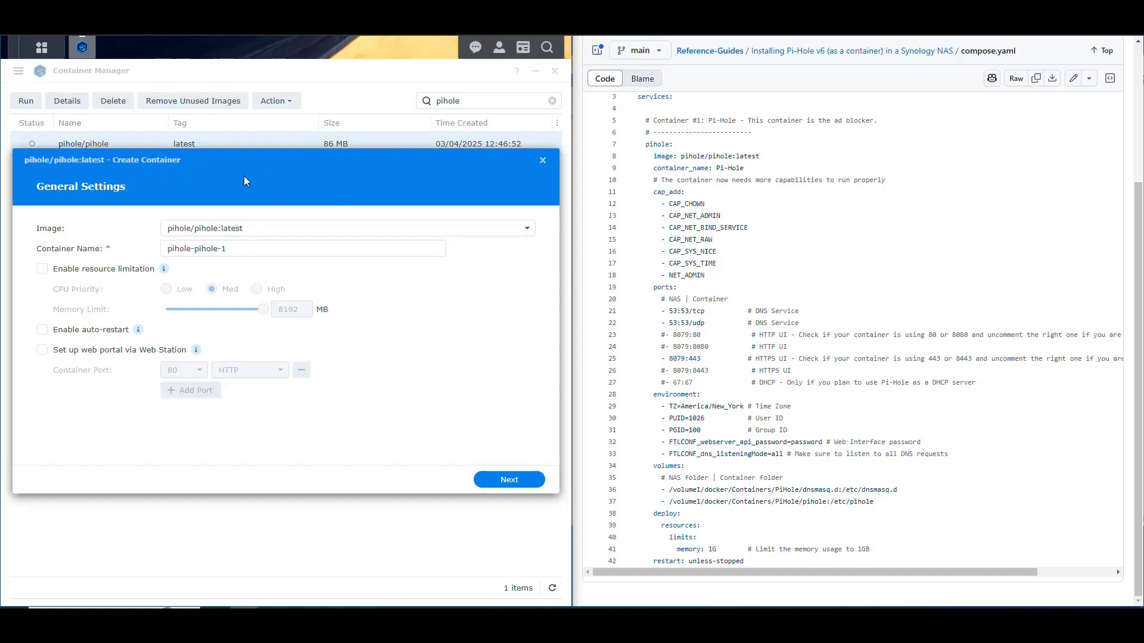
Rename the new container from the default pihole name to 'Pi-Hole'
{"action": "left_click", "coordinate": [200, 231]}
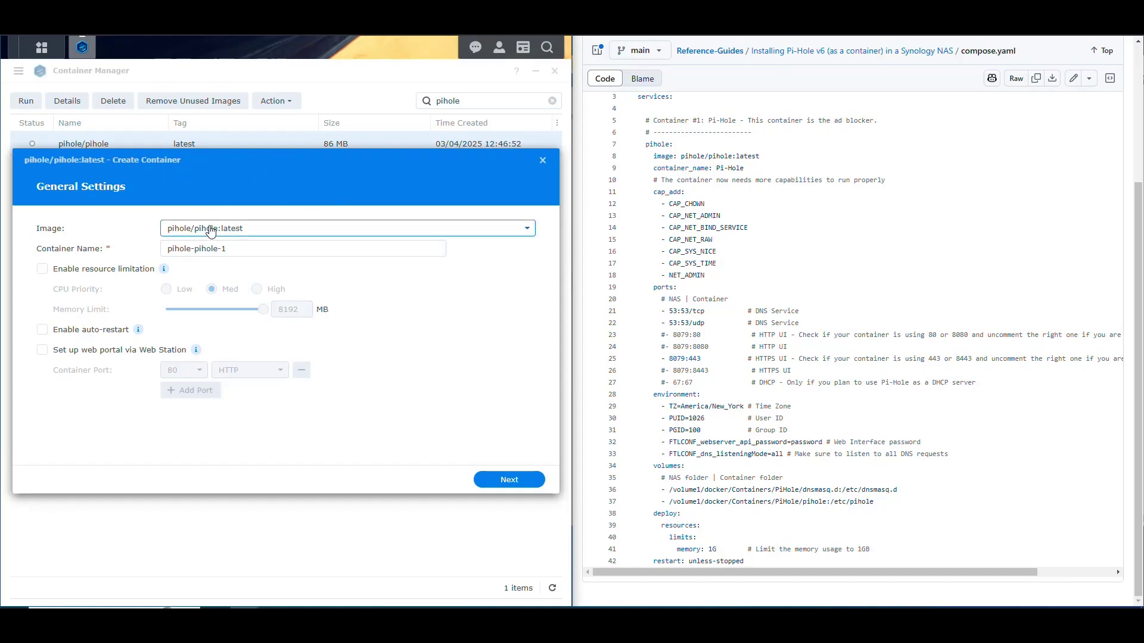
{"action": "left_click", "coordinate": [138, 230]}
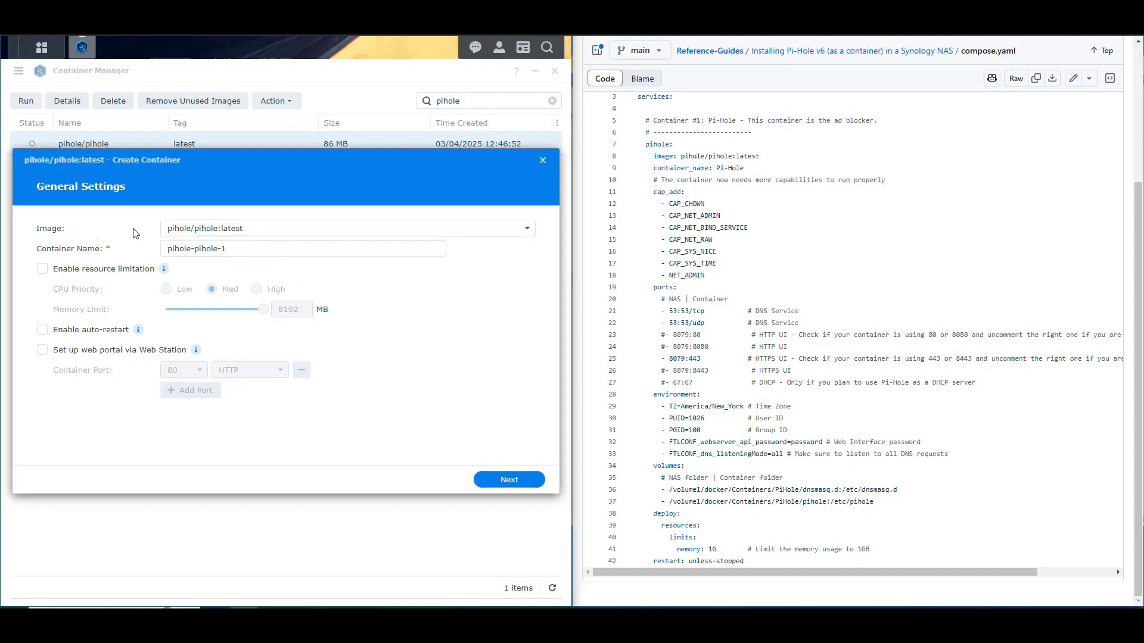
{"action": "left_click", "coordinate": [101, 246]}
{"action": "key", "text": "Left"}
{"action": "key", "text": "Right"}
{"action": "key", "text": "Right"}
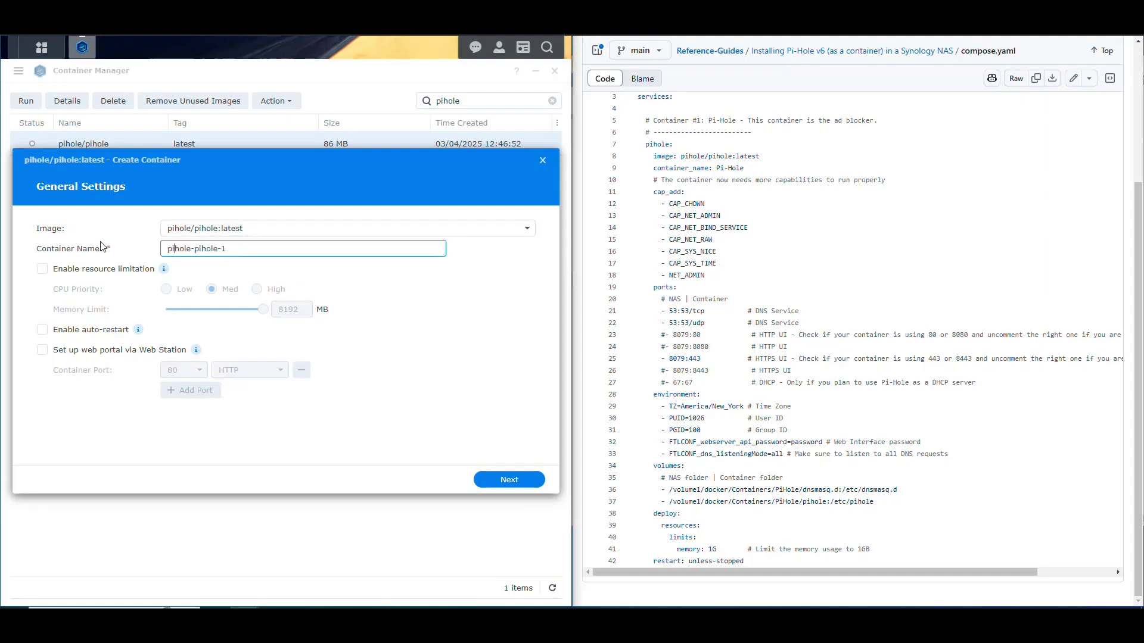
{"action": "key", "text": "Right"}
{"action": "key", "text": "shift+End"}
{"action": "key", "text": "BackSpace"}
{"action": "type", "text": "-H"}
{"action": "key", "text": "Home"}
{"action": "key", "text": "Delete"}
{"action": "type", "text": "P"}
Enable resource limitation with a 2048 MB memory limit and turn on auto-restart
{"action": "left_click", "coordinate": [42, 270]}
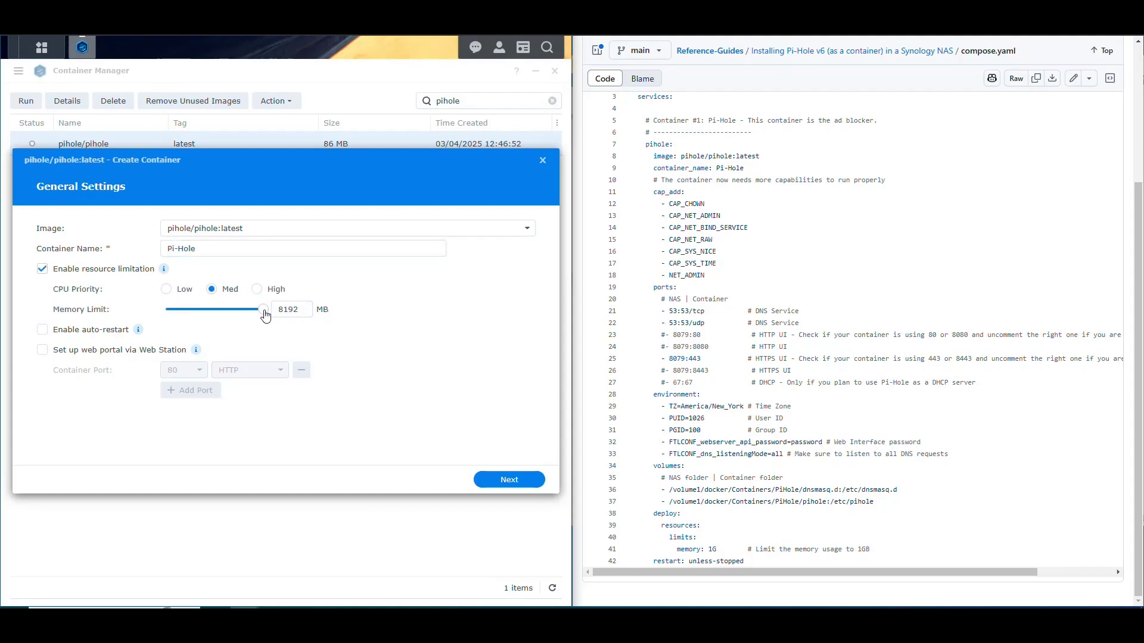
{"action": "left_click_drag", "start_coordinate": [261, 316], "coordinate": [195, 317]}
{"action": "double_click", "coordinate": [304, 308]}
{"action": "type", "text": "2048"}
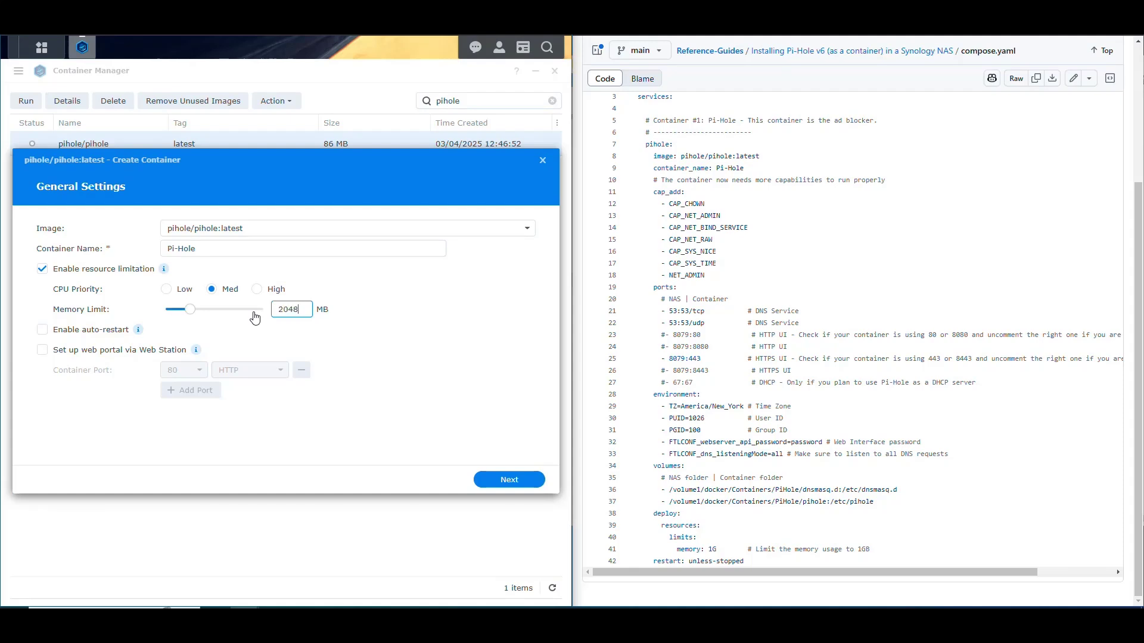
{"action": "left_click", "coordinate": [43, 330]}
Review the compose file's Pi-hole service block and port mappings against Advanced Settings
{"action": "left_click", "coordinate": [514, 480]}
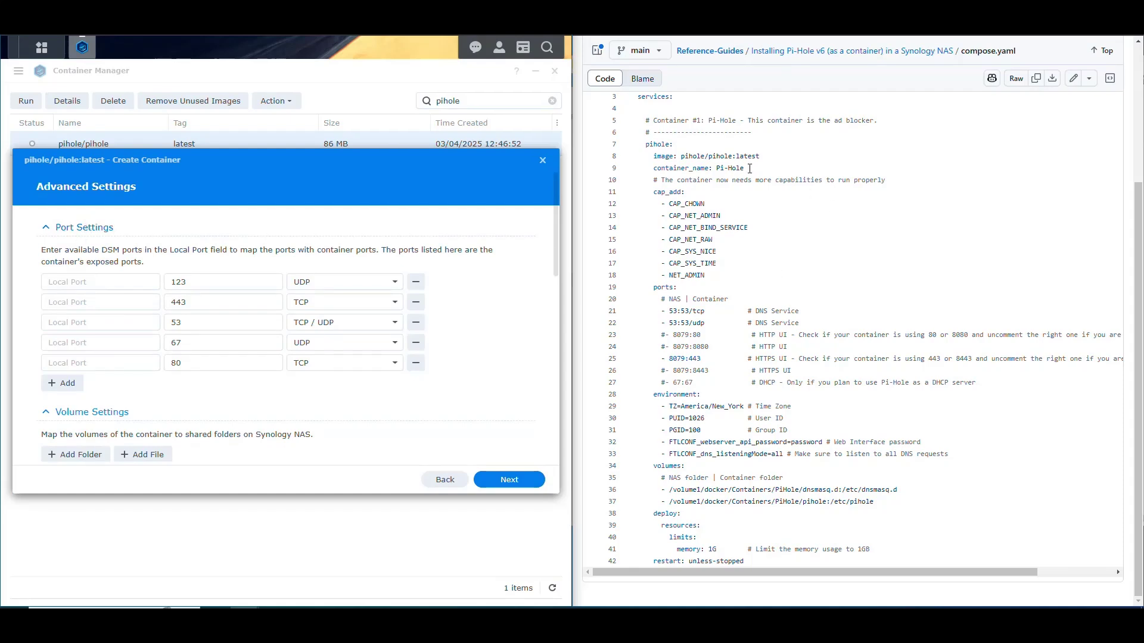
{"action": "left_click_drag", "start_coordinate": [749, 169], "coordinate": [654, 170]}
{"action": "left_click_drag", "start_coordinate": [764, 155], "coordinate": [653, 157]}
{"action": "left_click_drag", "start_coordinate": [744, 169], "coordinate": [638, 120]}
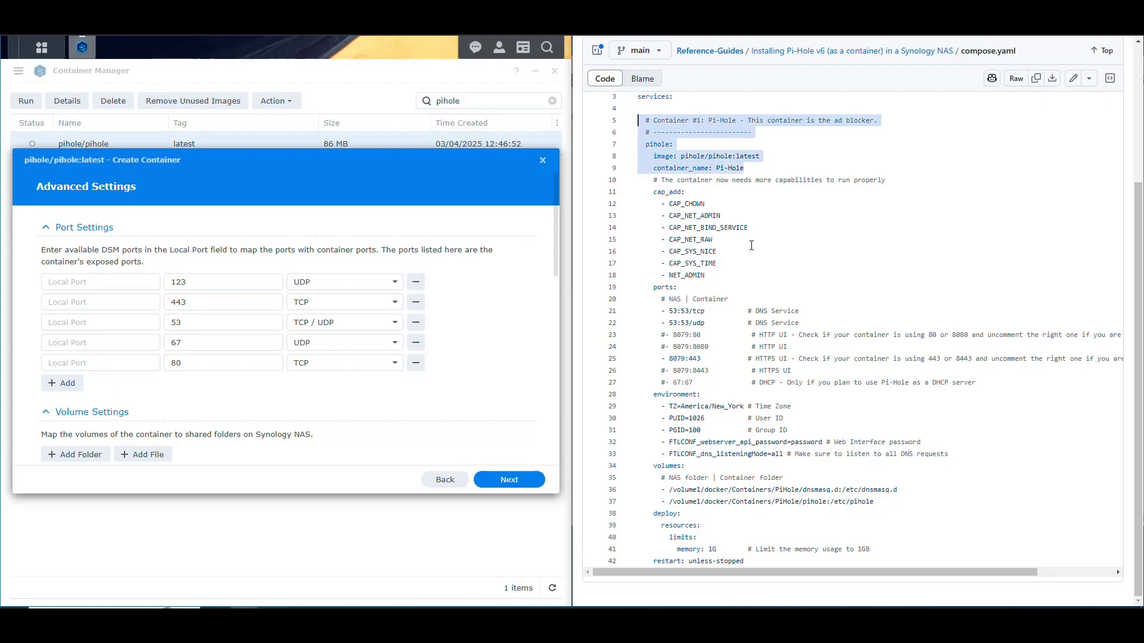
{"action": "left_click", "coordinate": [719, 202]}
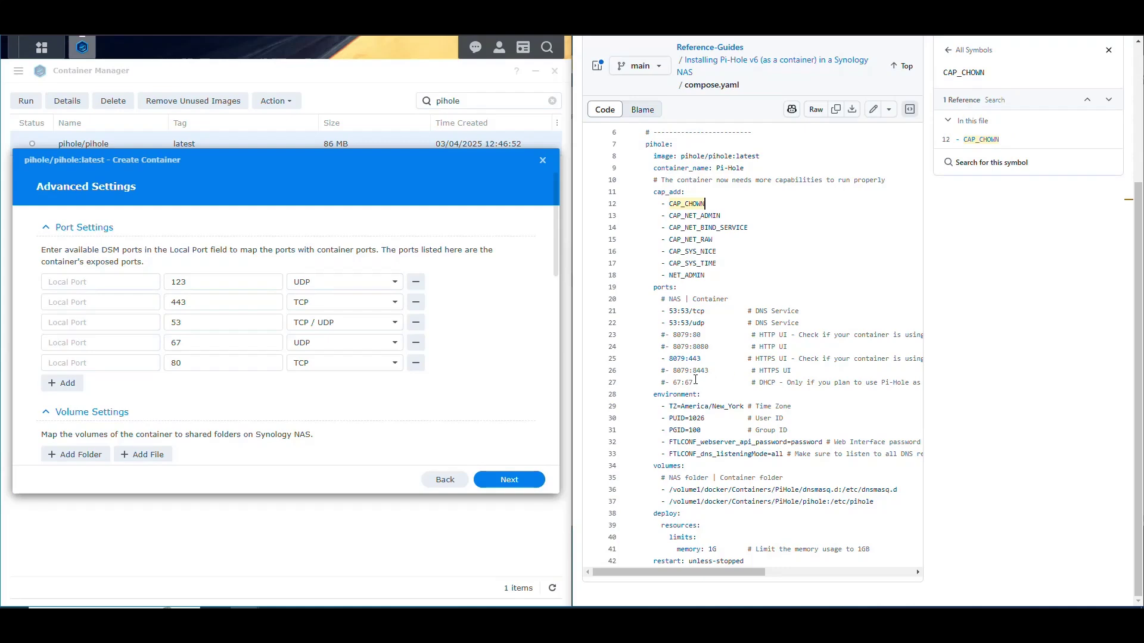
{"action": "left_click_drag", "start_coordinate": [695, 379], "coordinate": [655, 289]}
{"action": "left_click", "coordinate": [697, 334]}
{"action": "left_click_drag", "start_coordinate": [708, 313], "coordinate": [668, 310]}
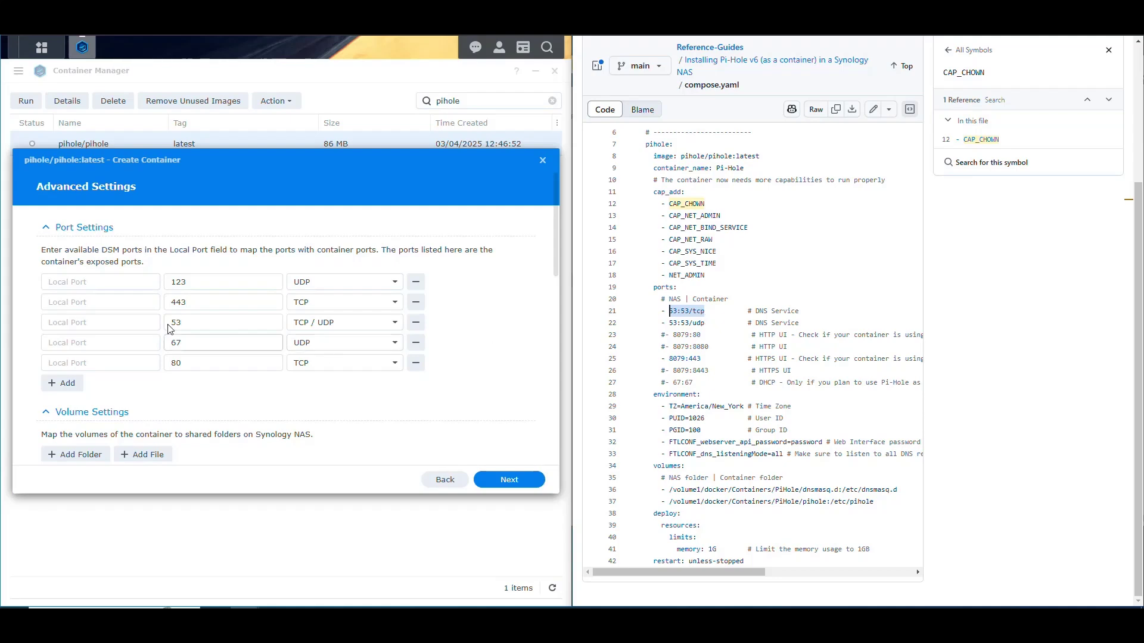
Set local port 53 for the DNS mapping and local port 443 for the HTTPS mapping
{"action": "left_click", "coordinate": [130, 322]}
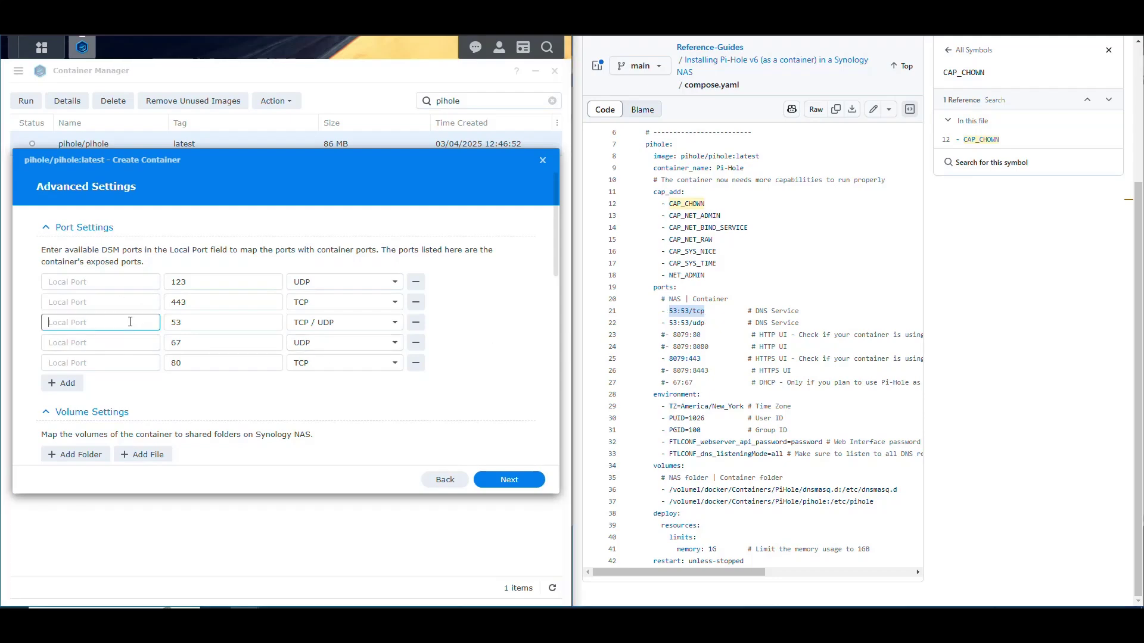
{"action": "type", "text": "53"}
{"action": "left_click", "coordinate": [711, 325]}
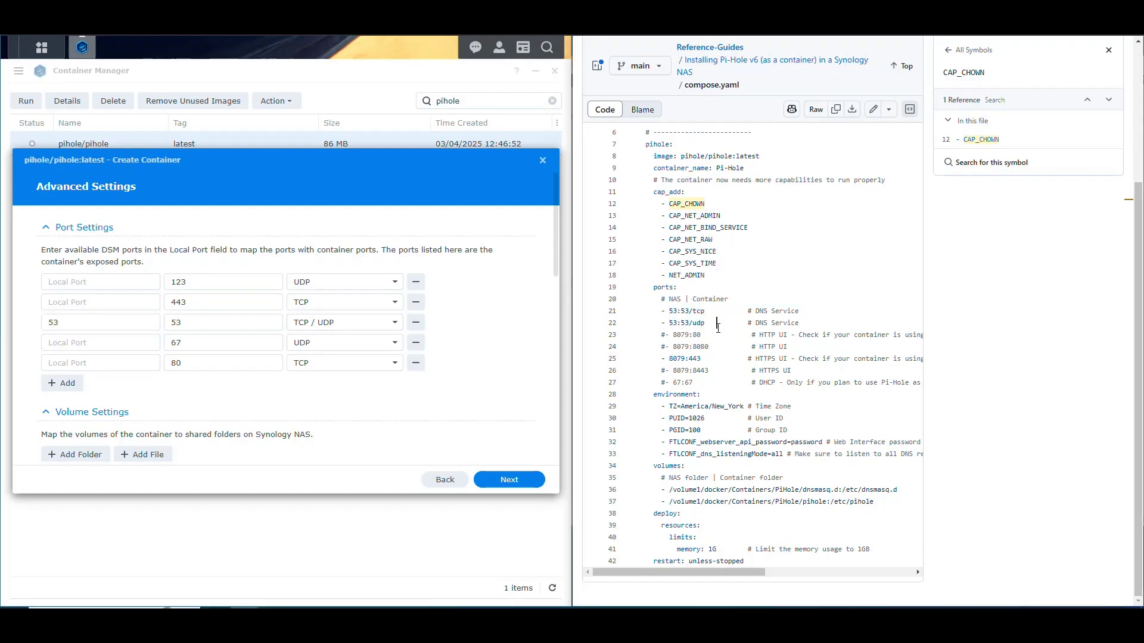
{"action": "left_click_drag", "start_coordinate": [711, 324], "coordinate": [665, 311]}
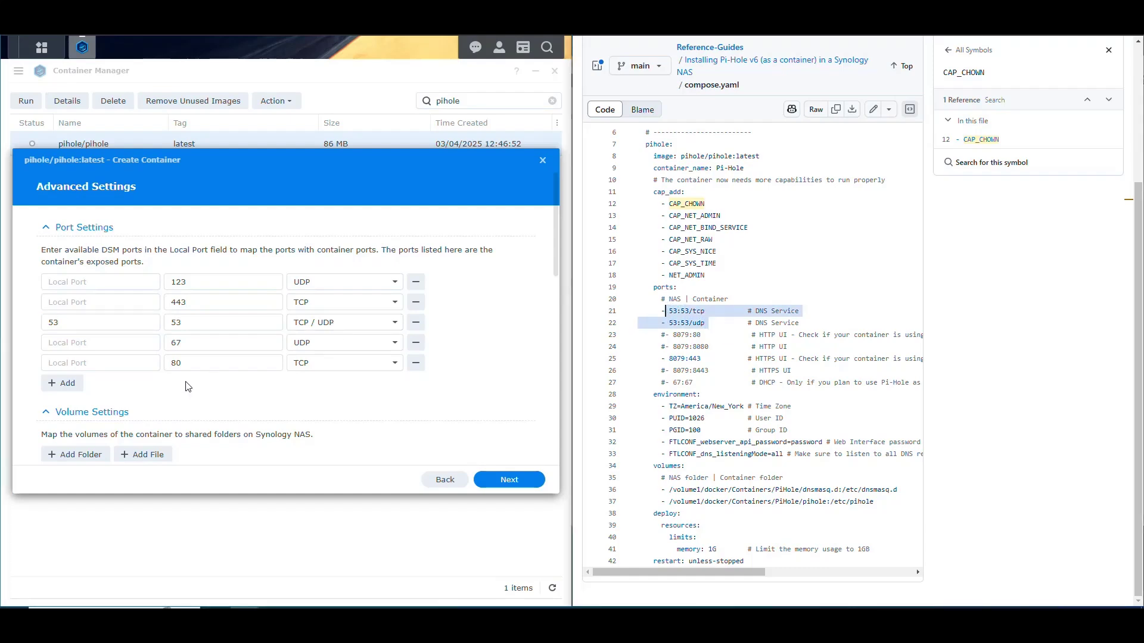
{"action": "left_click", "coordinate": [101, 300]}
{"action": "type", "text": "443"}
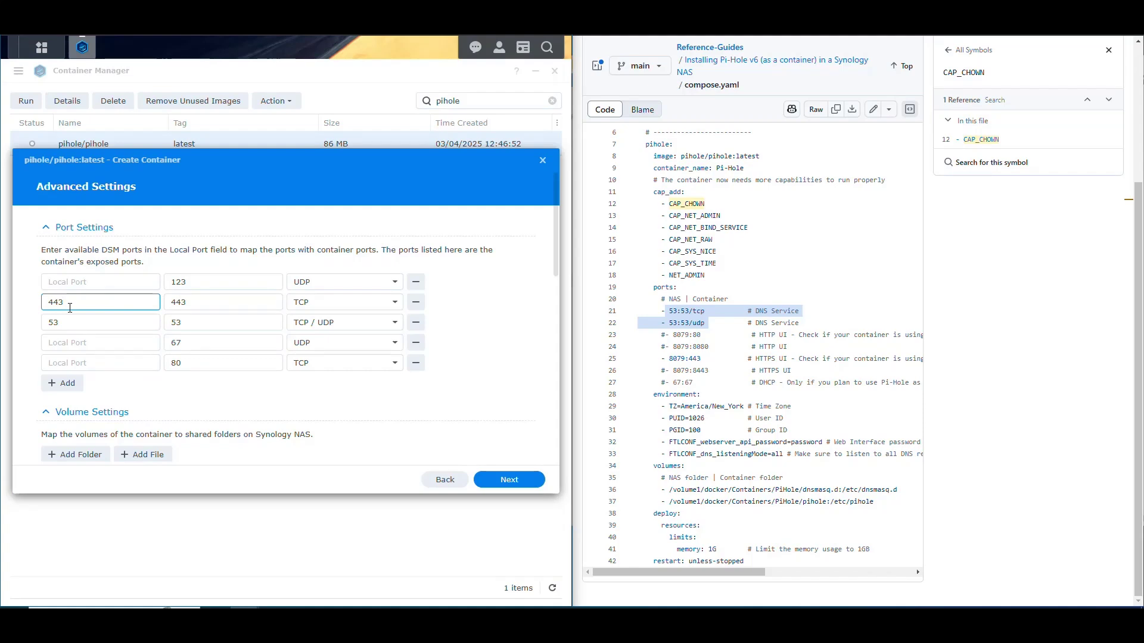
{"action": "type", "text": "8"}
{"action": "key", "text": "BackSpace"}
Remove the port 80, 67 (DHCP) and 123 mappings
{"action": "left_click", "coordinate": [118, 361]}
{"action": "type", "text": "80"}
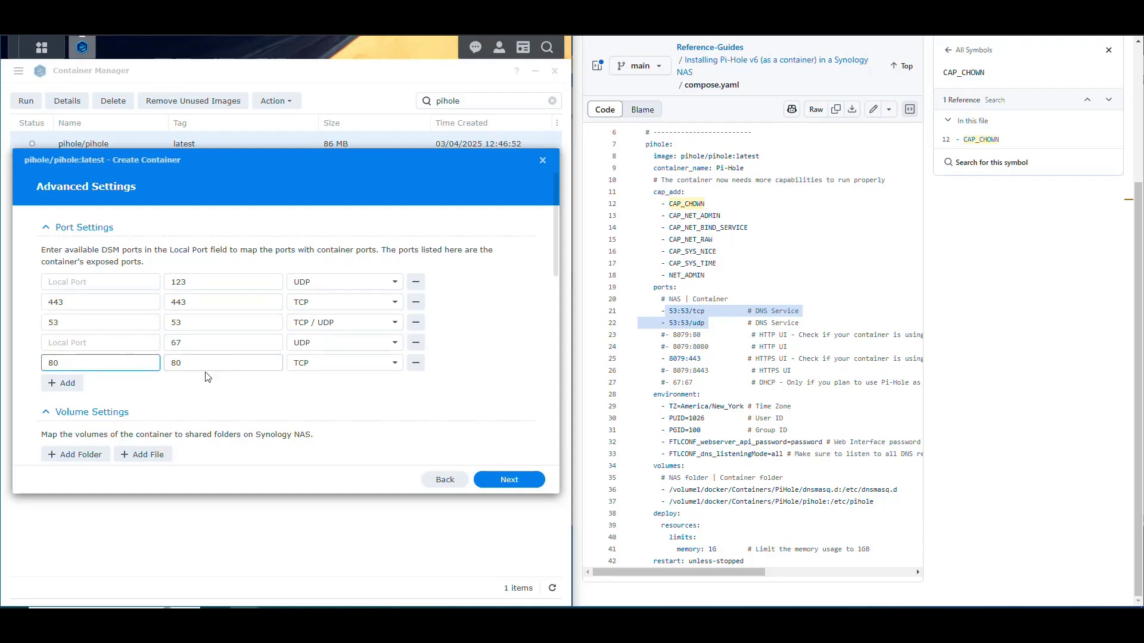
{"action": "left_click", "coordinate": [417, 367]}
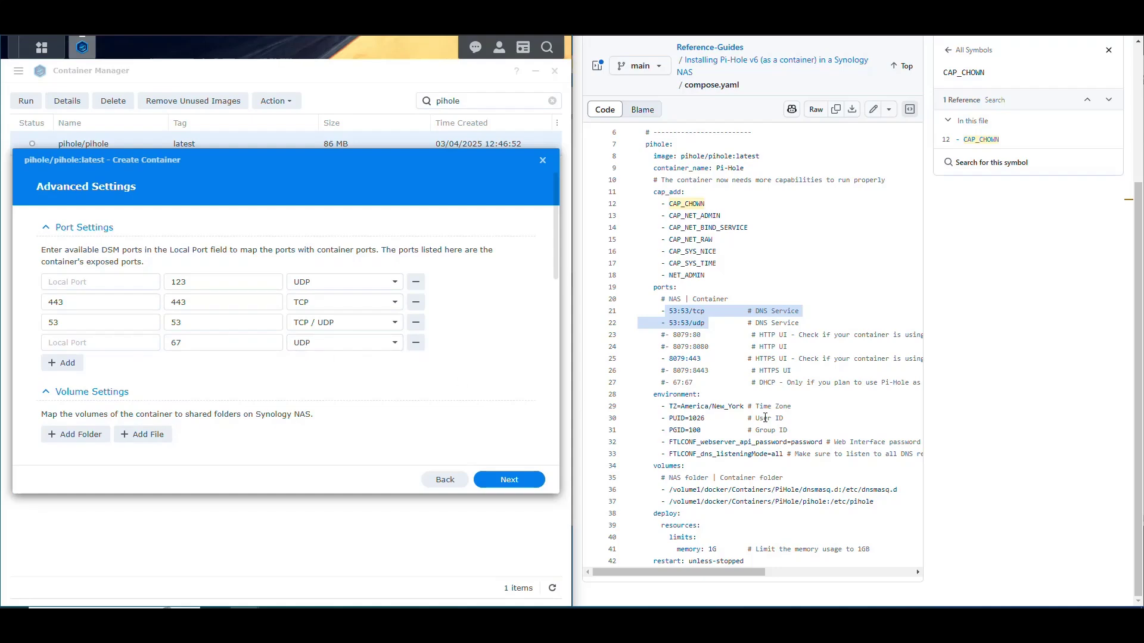
{"action": "left_click_drag", "start_coordinate": [774, 383], "coordinate": [677, 383]}
{"action": "left_click", "coordinate": [469, 367]}
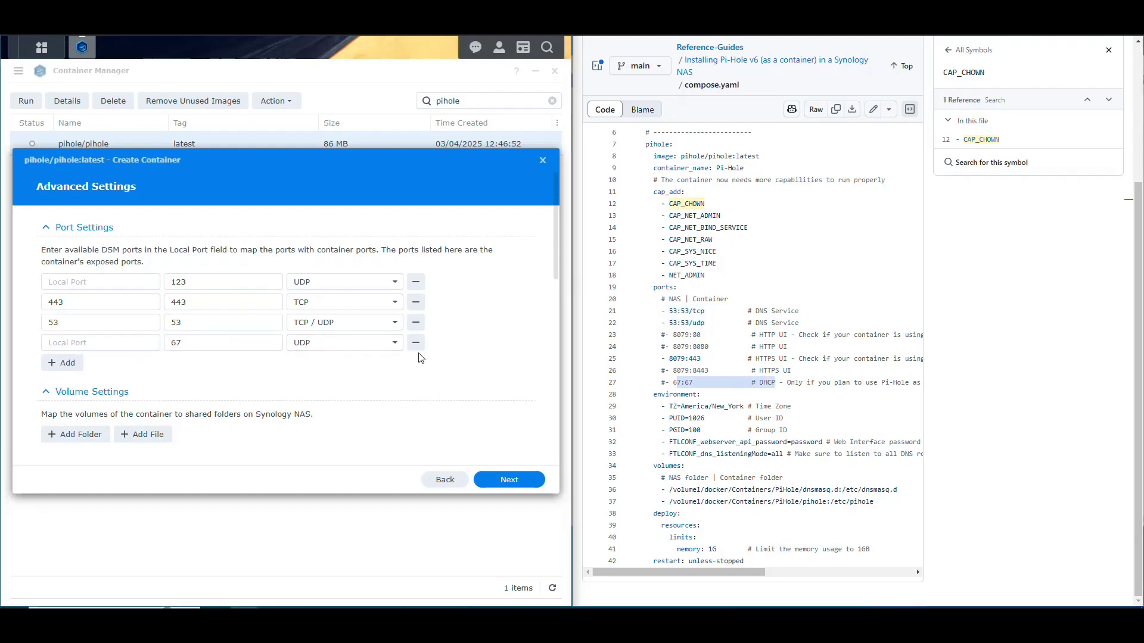
{"action": "left_click", "coordinate": [417, 343]}
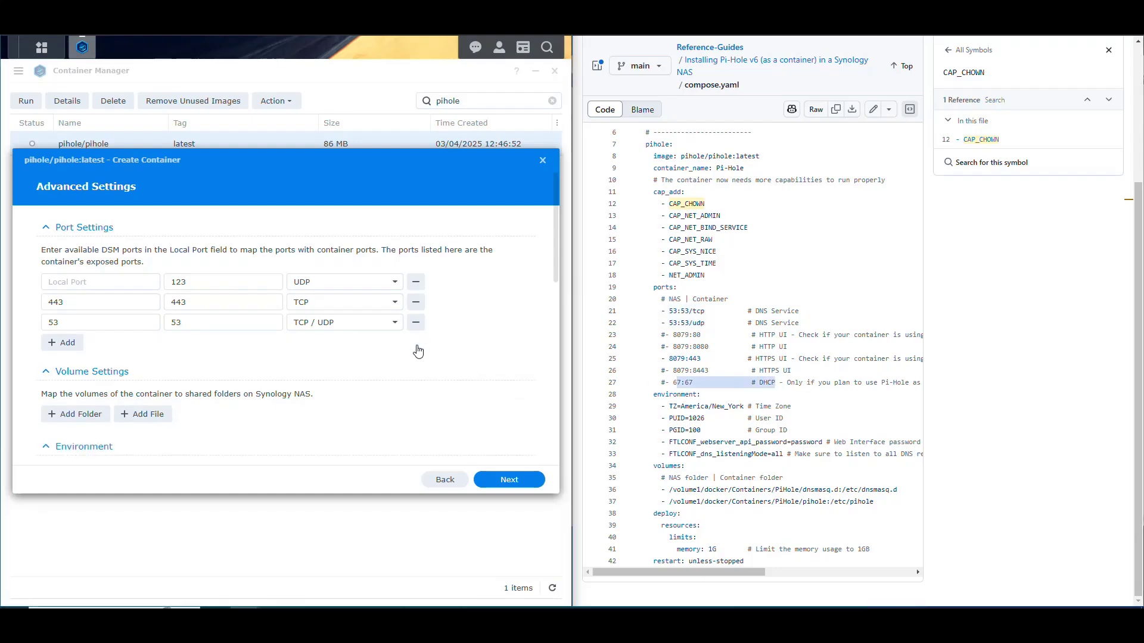
{"action": "double_click", "coordinate": [178, 282]}
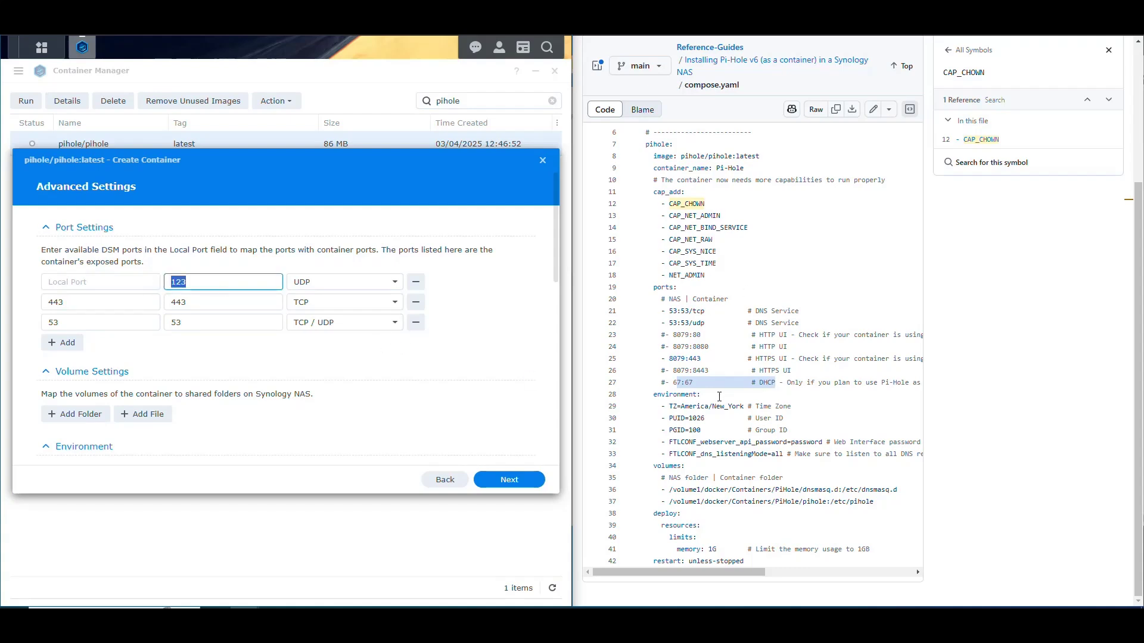
{"action": "left_click", "coordinate": [416, 282]}
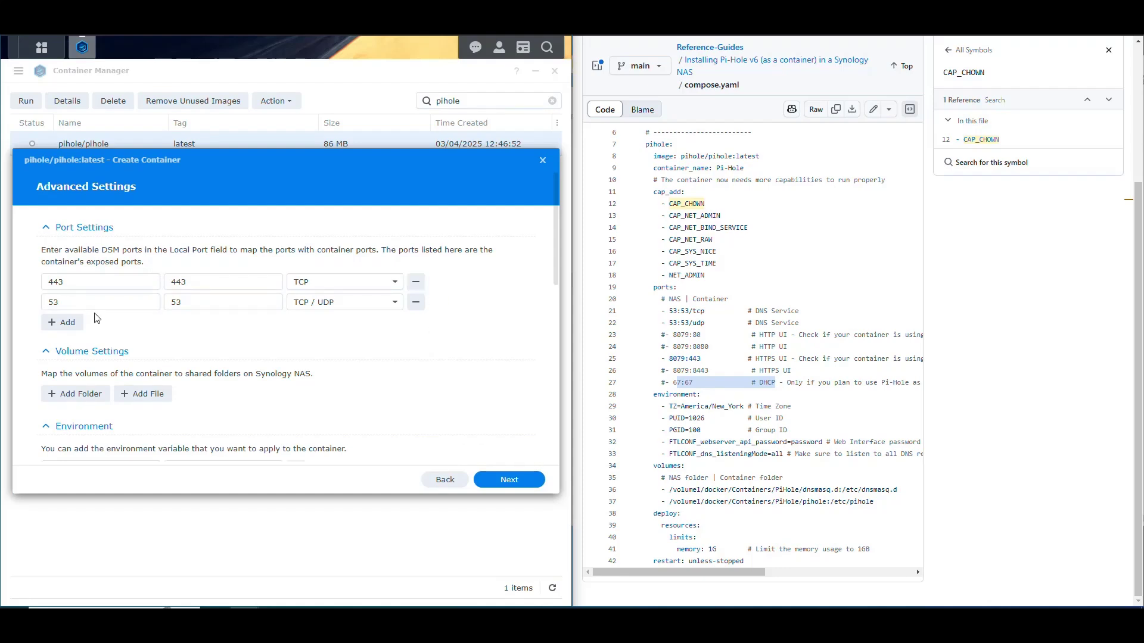
Verify the remaining 443 and 53 local ports match the compose file's ports section
{"action": "double_click", "coordinate": [75, 281]}
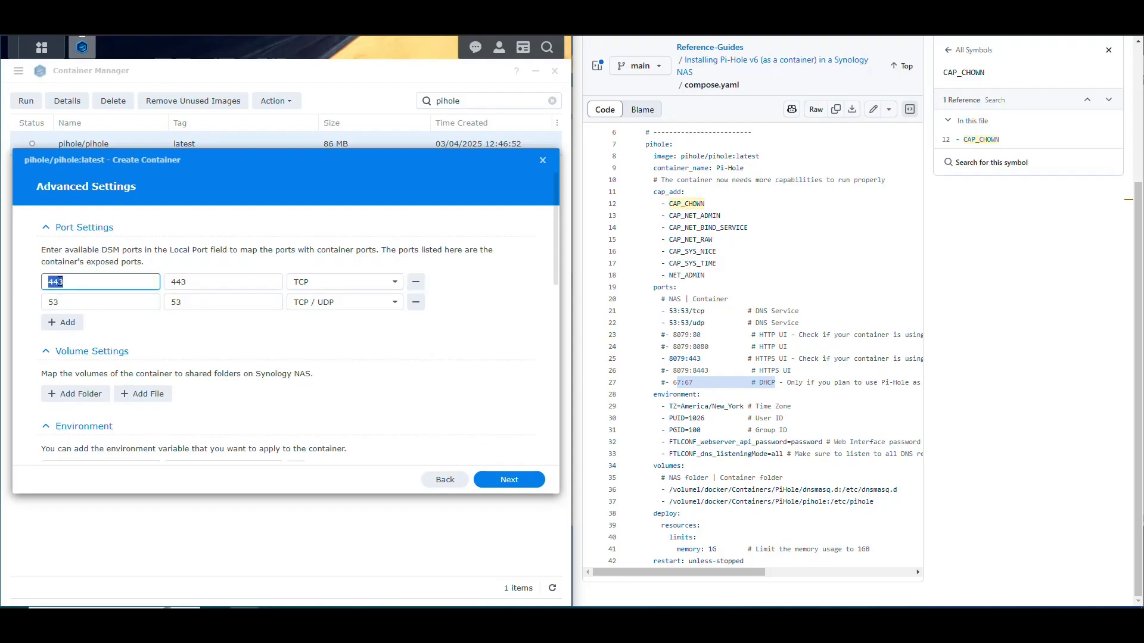
{"action": "double_click", "coordinate": [77, 303]}
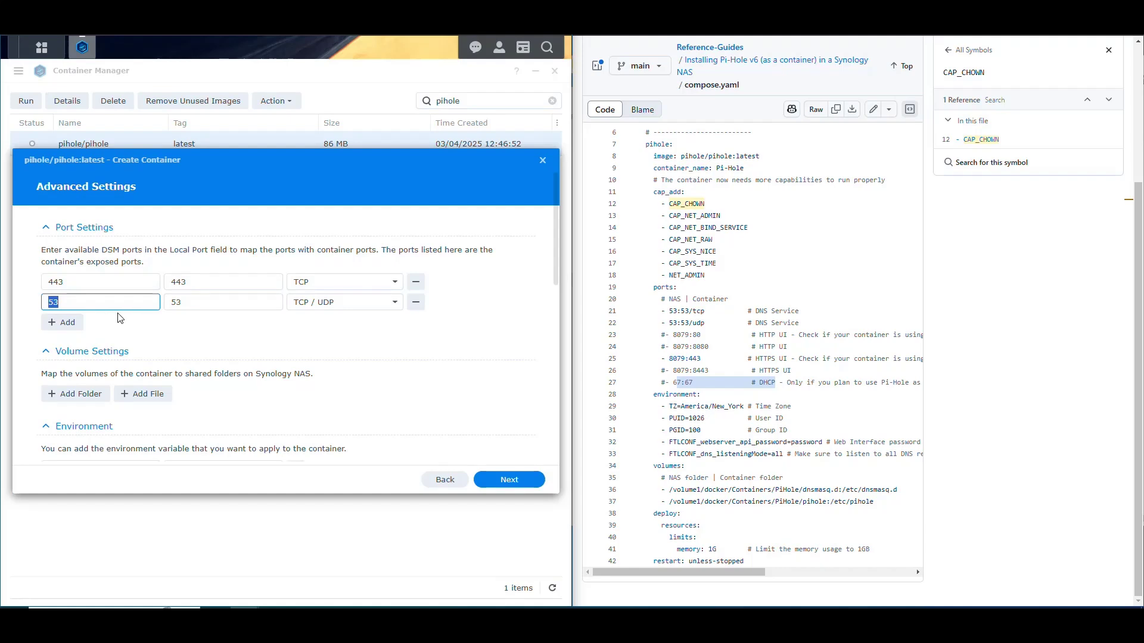
{"action": "left_click", "coordinate": [461, 310]}
{"action": "left_click_drag", "start_coordinate": [701, 383], "coordinate": [724, 288]}
{"action": "left_click", "coordinate": [724, 288]}
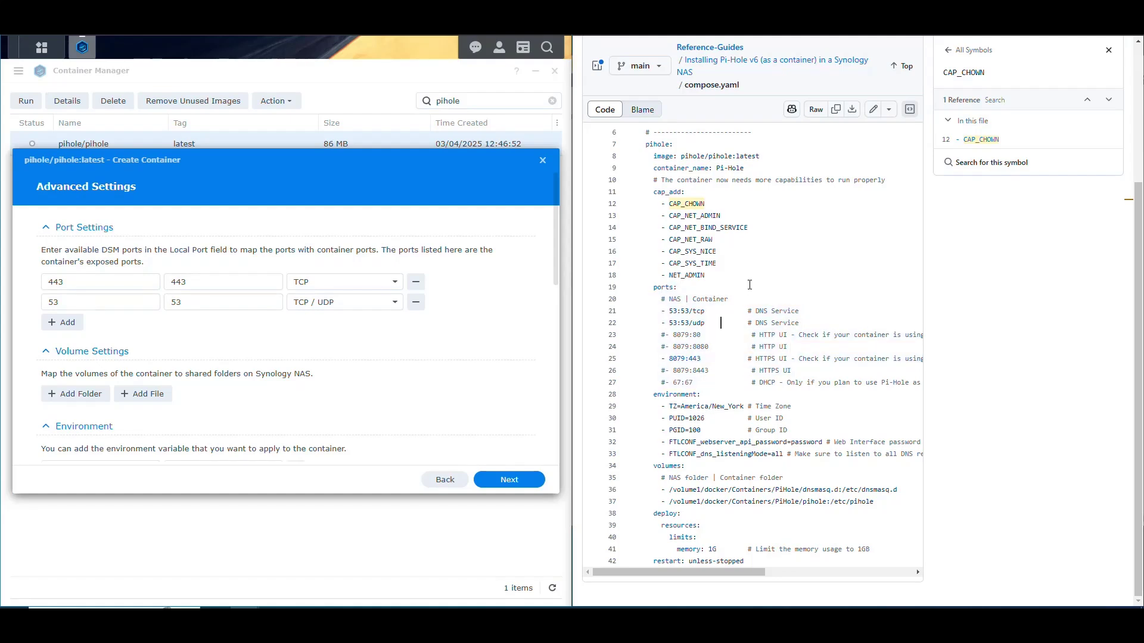
{"action": "scroll", "coordinate": [325, 342], "scroll_direction": "down", "scroll_amount": 3}
Add docker/Configs/PiHole/pihole as a volume folder
{"action": "scroll", "coordinate": [120, 307], "scroll_direction": "up", "scroll_amount": 1}
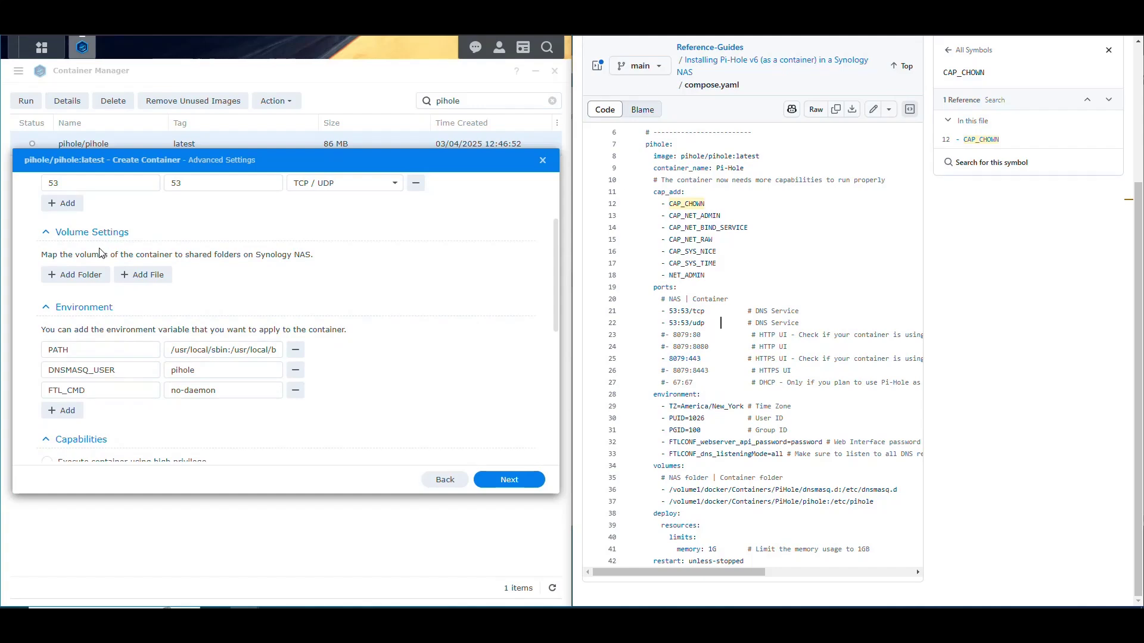
{"action": "left_click", "coordinate": [80, 278]}
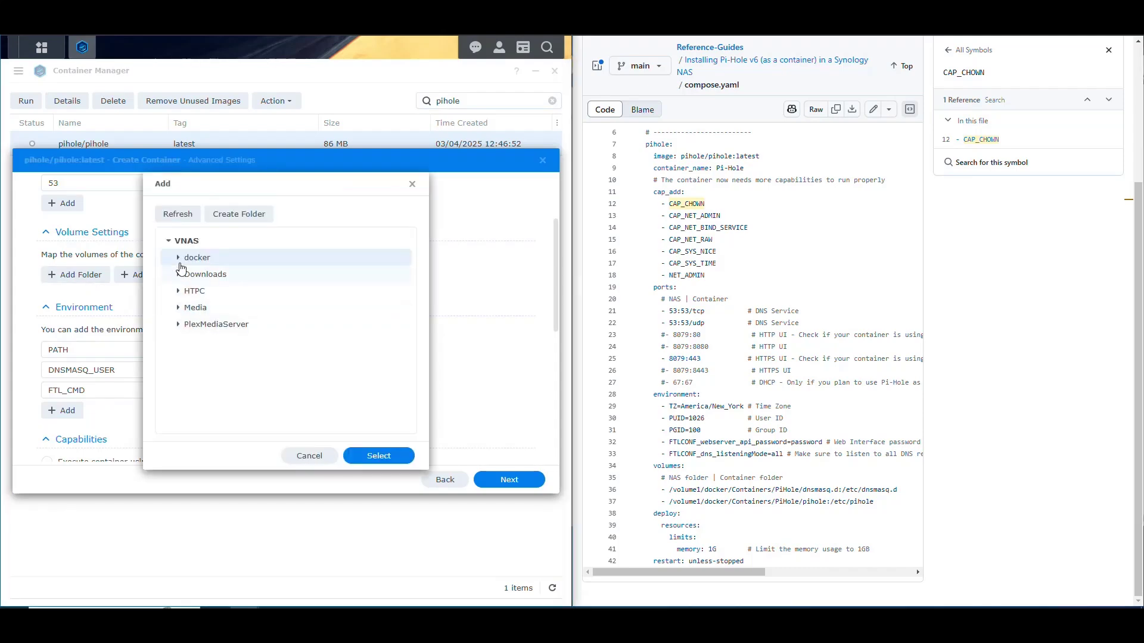
{"action": "left_click", "coordinate": [178, 258]}
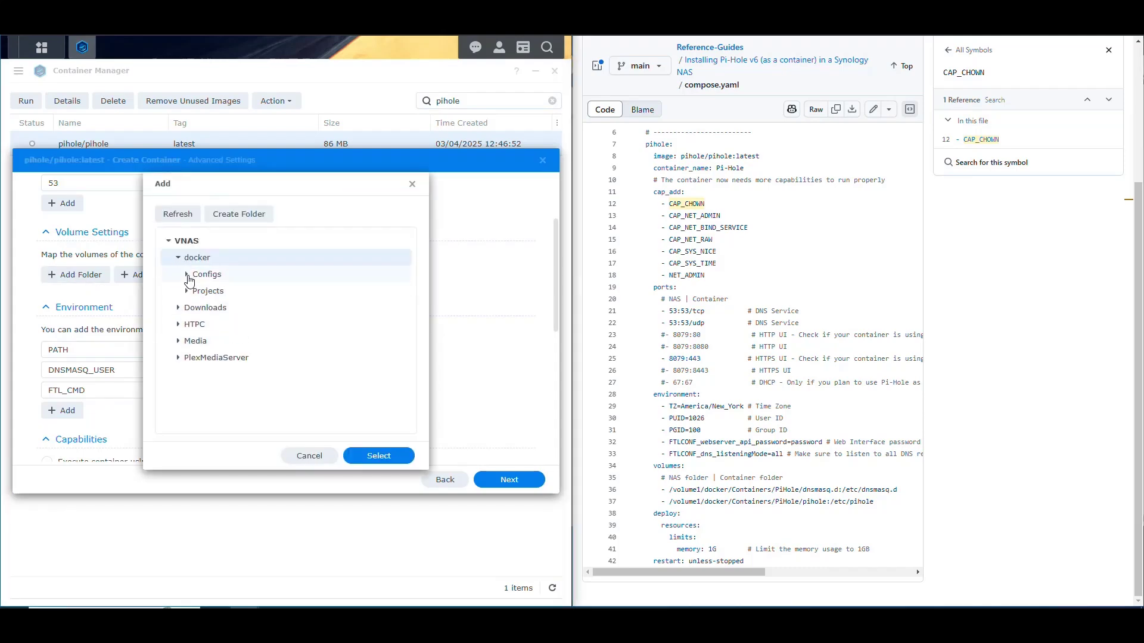
{"action": "left_click", "coordinate": [187, 274]}
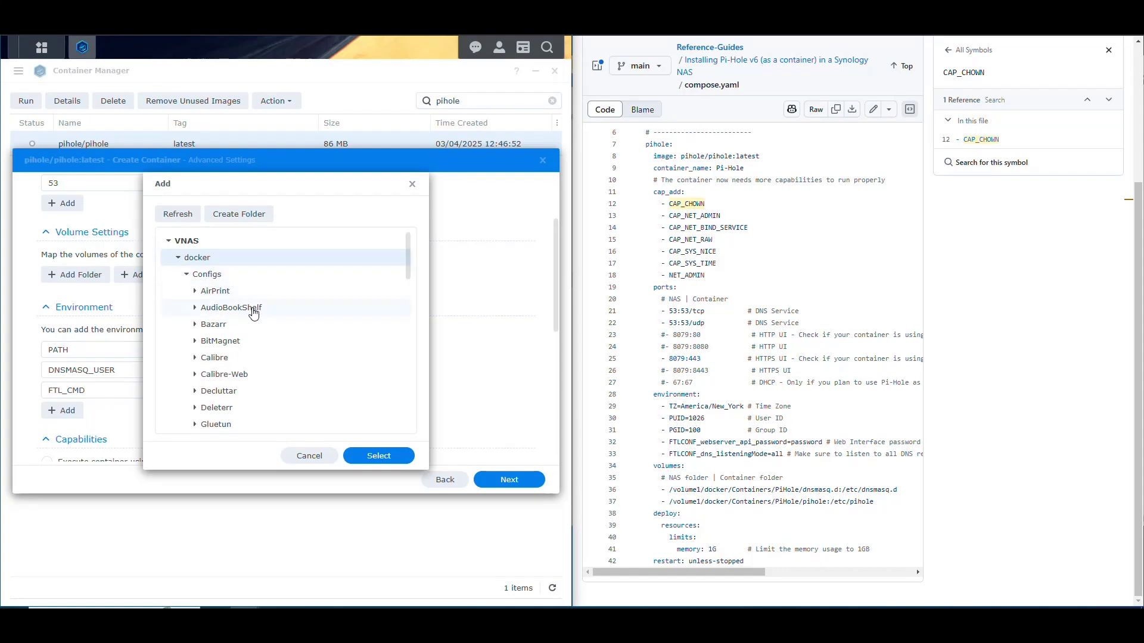
{"action": "scroll", "coordinate": [244, 286], "scroll_direction": "down", "scroll_amount": 2}
{"action": "scroll", "coordinate": [256, 324], "scroll_direction": "down", "scroll_amount": 3}
{"action": "scroll", "coordinate": [258, 339], "scroll_direction": "down", "scroll_amount": 2}
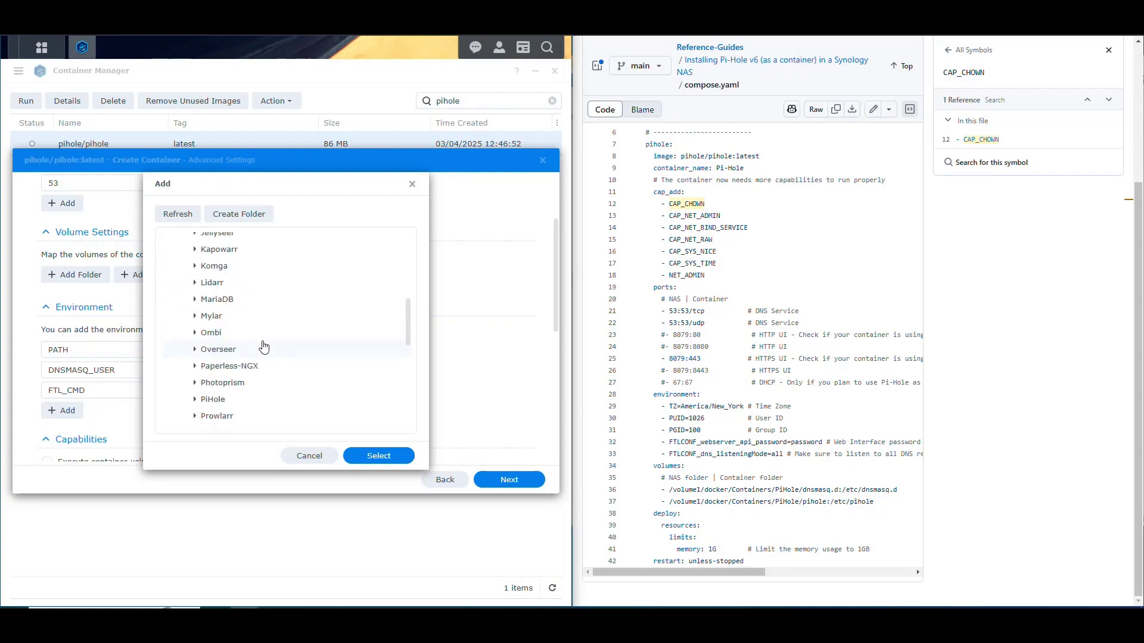
{"action": "scroll", "coordinate": [260, 347], "scroll_direction": "down", "scroll_amount": 2}
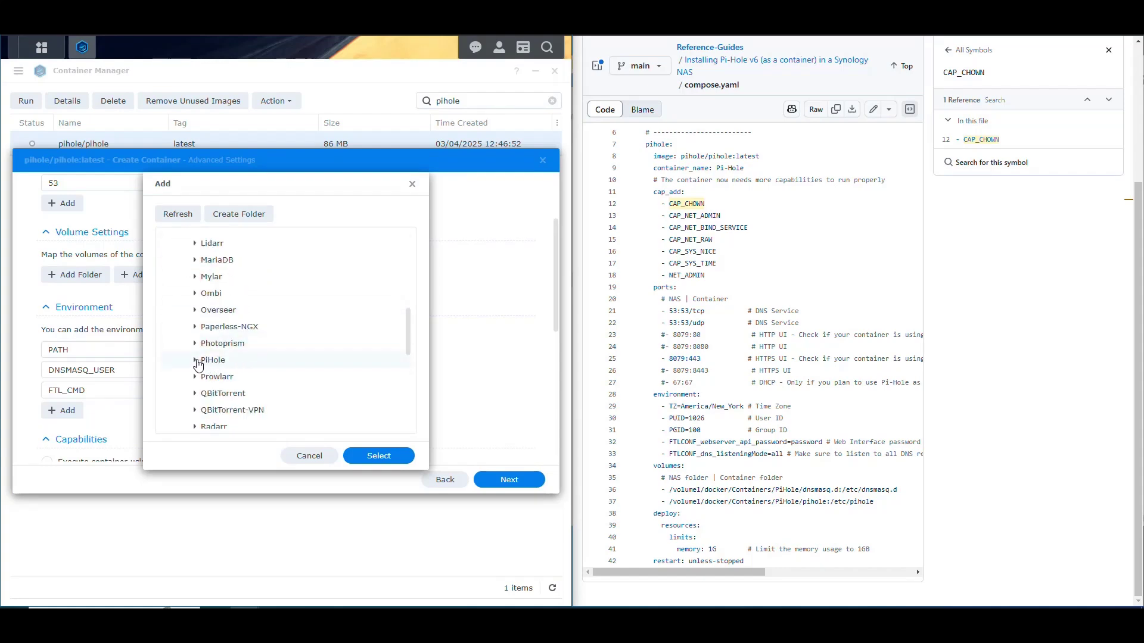
{"action": "left_click", "coordinate": [195, 361]}
{"action": "left_click", "coordinate": [229, 396]}
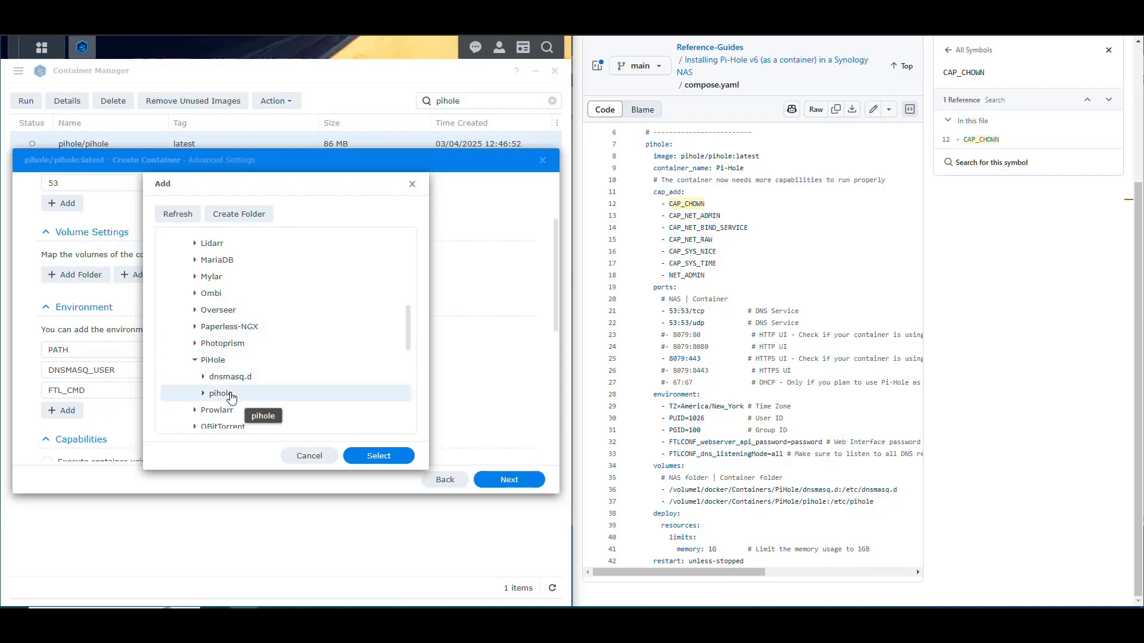
{"action": "left_click", "coordinate": [378, 456]}
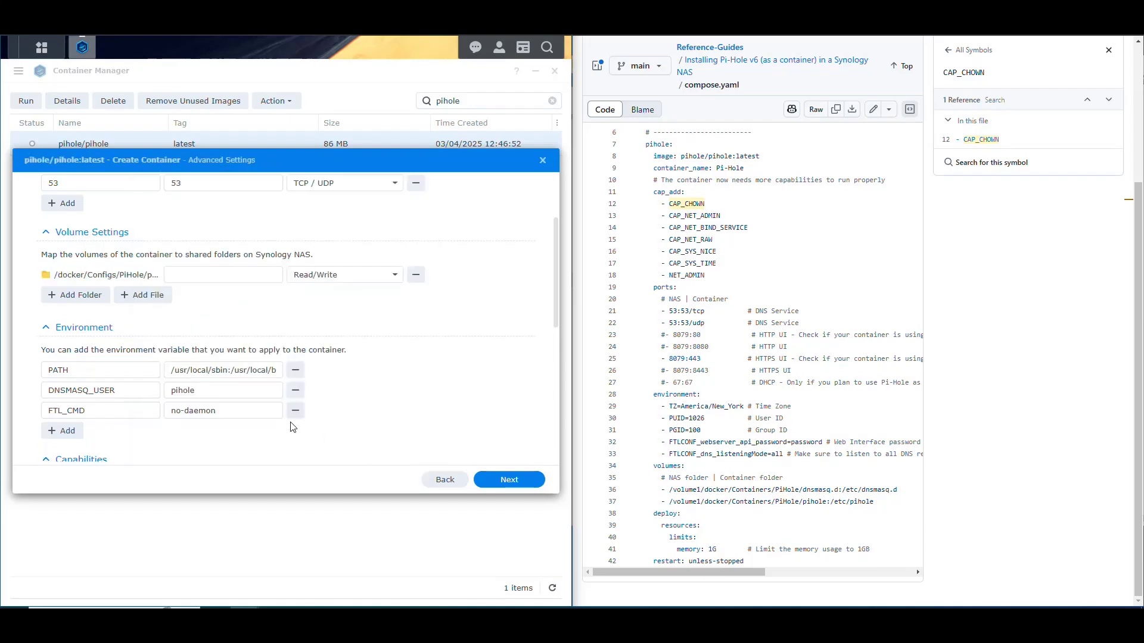
Add docker/Configs/PiHole/dnsmasq.d as a second volume folder
{"action": "left_click", "coordinate": [77, 296]}
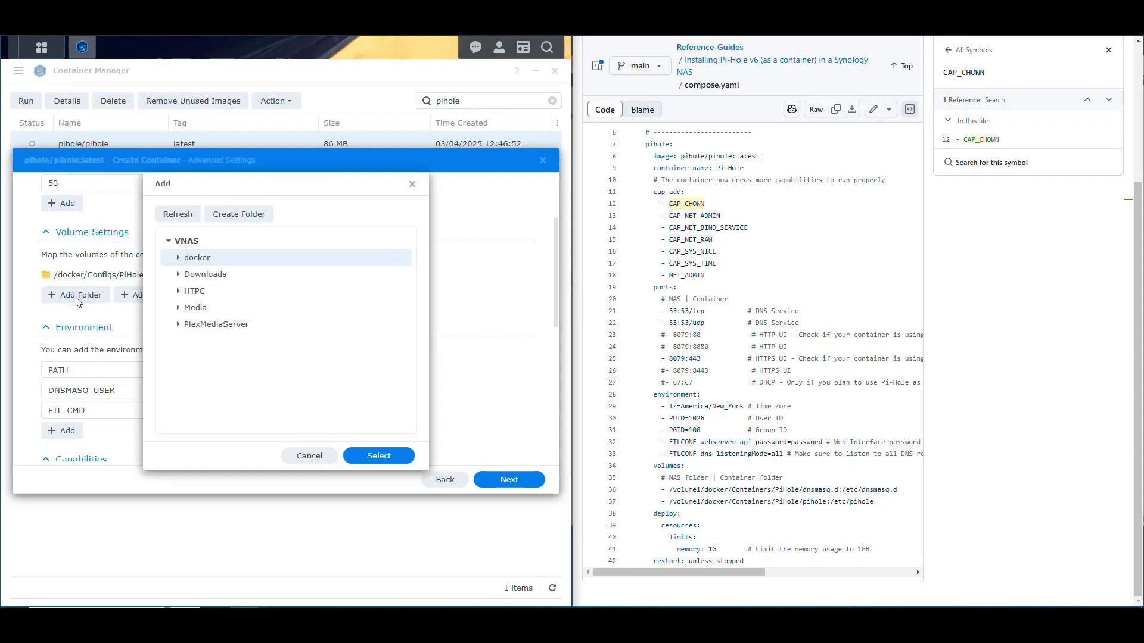
{"action": "left_click", "coordinate": [178, 258]}
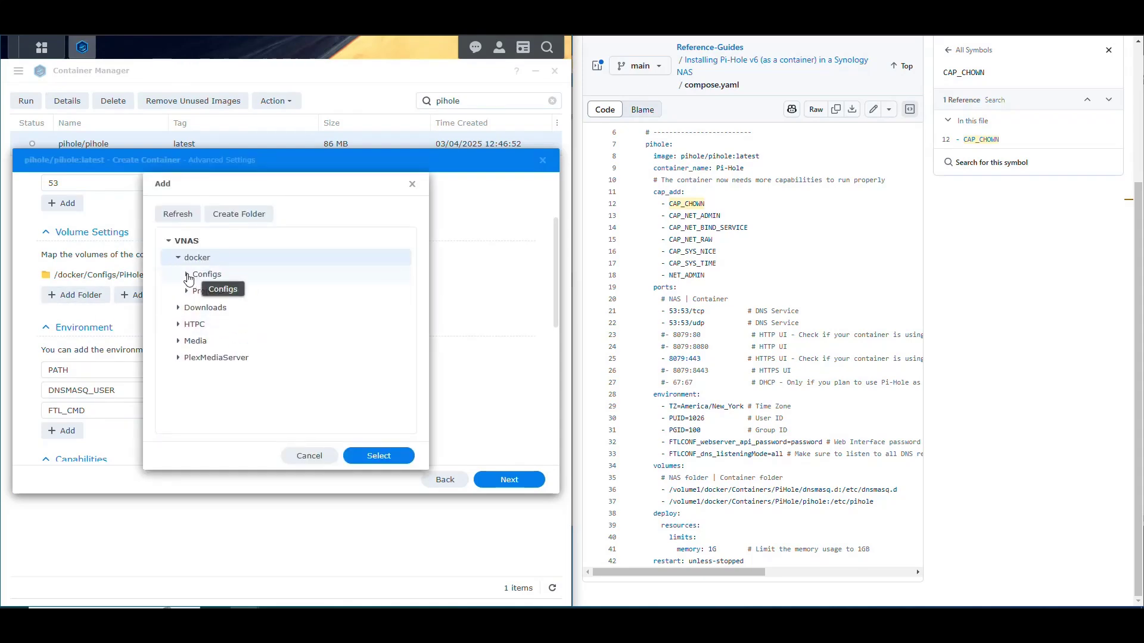
{"action": "left_click", "coordinate": [186, 274]}
{"action": "scroll", "coordinate": [257, 356], "scroll_direction": "down", "scroll_amount": 5}
{"action": "scroll", "coordinate": [258, 356], "scroll_direction": "down", "scroll_amount": 3}
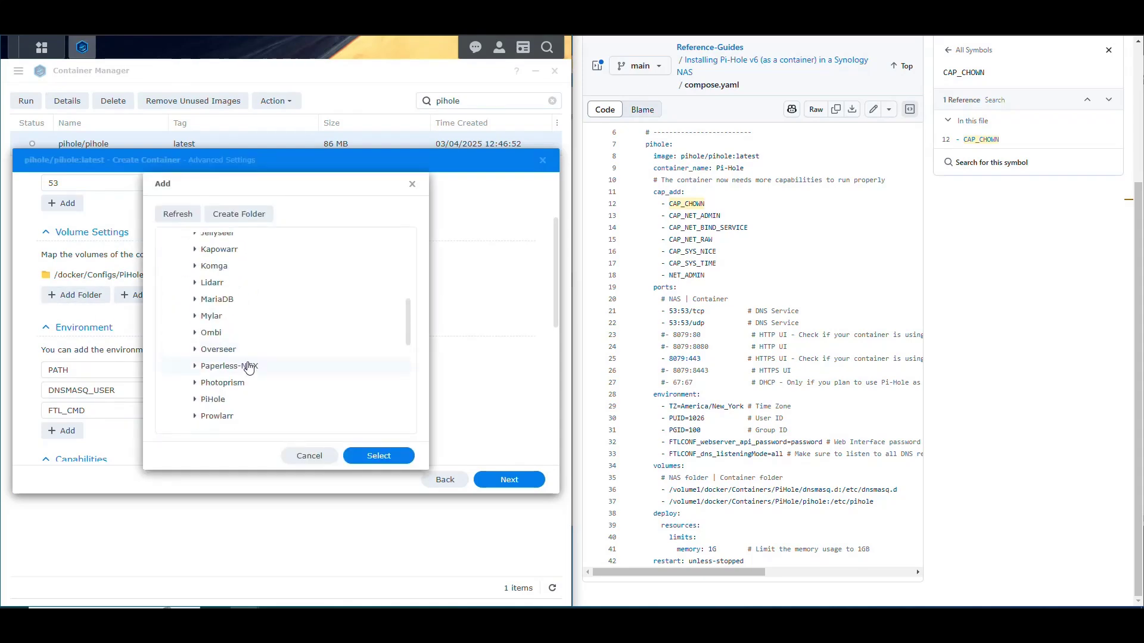
{"action": "left_click", "coordinate": [195, 399]}
{"action": "scroll", "coordinate": [258, 374], "scroll_direction": "down", "scroll_amount": 2}
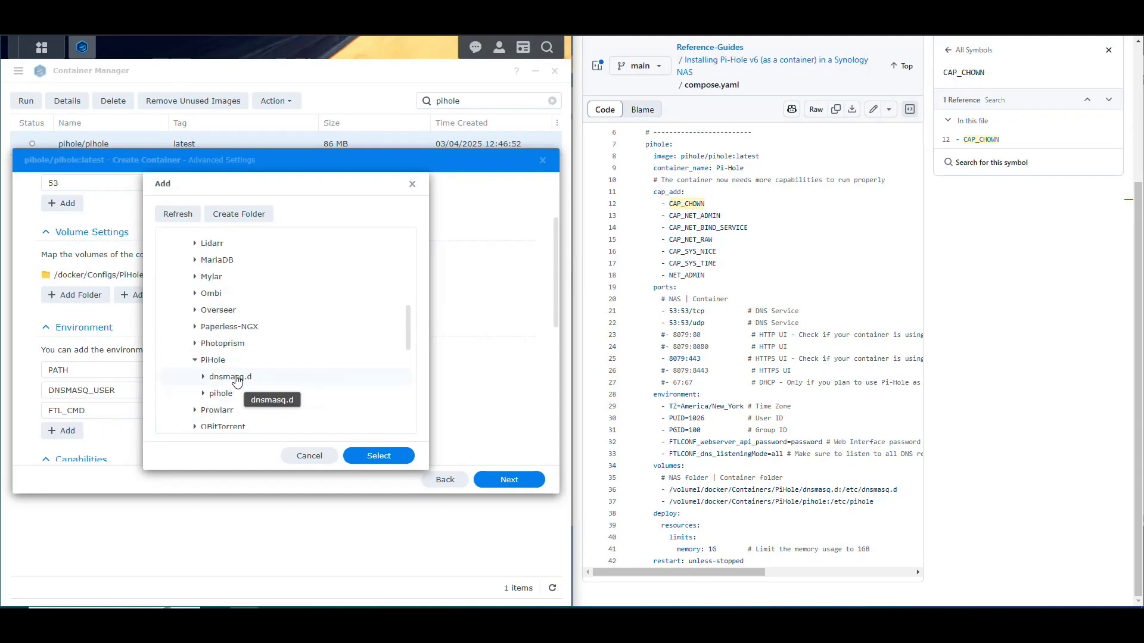
{"action": "left_click", "coordinate": [234, 379]}
{"action": "left_click", "coordinate": [379, 456]}
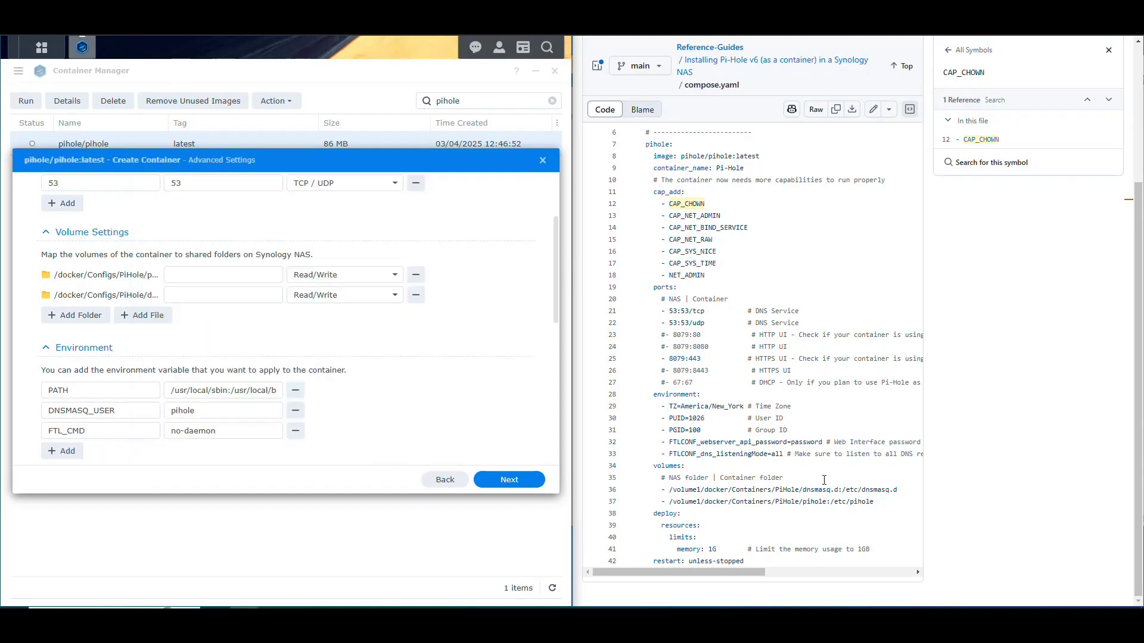
{"action": "left_click_drag", "start_coordinate": [873, 502], "coordinate": [655, 469]}
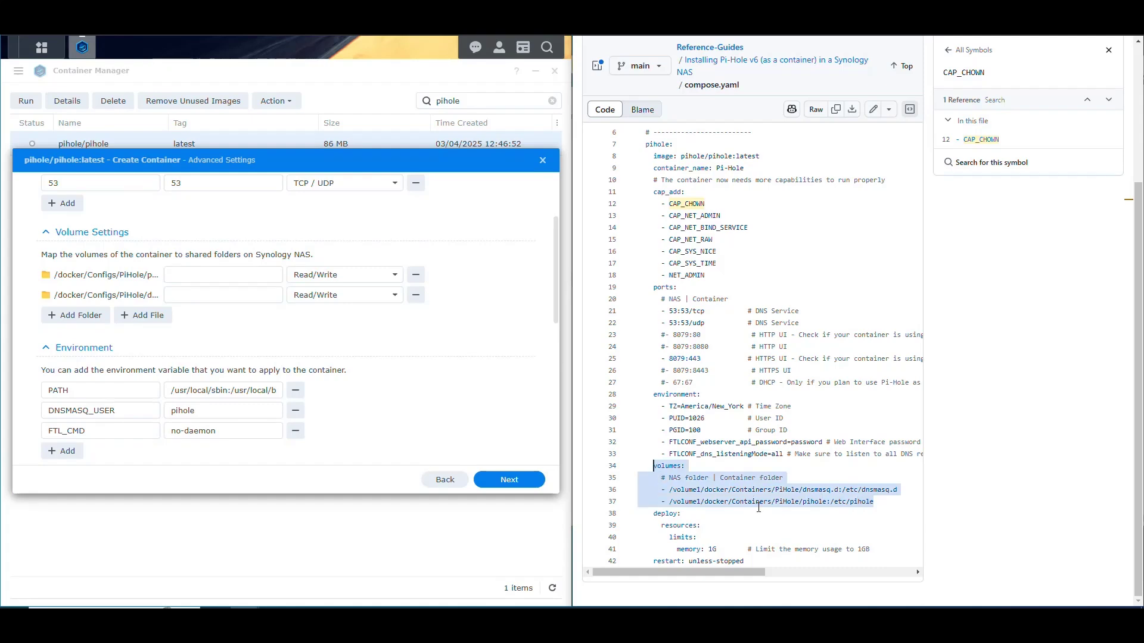
{"action": "left_click", "coordinate": [874, 502]}
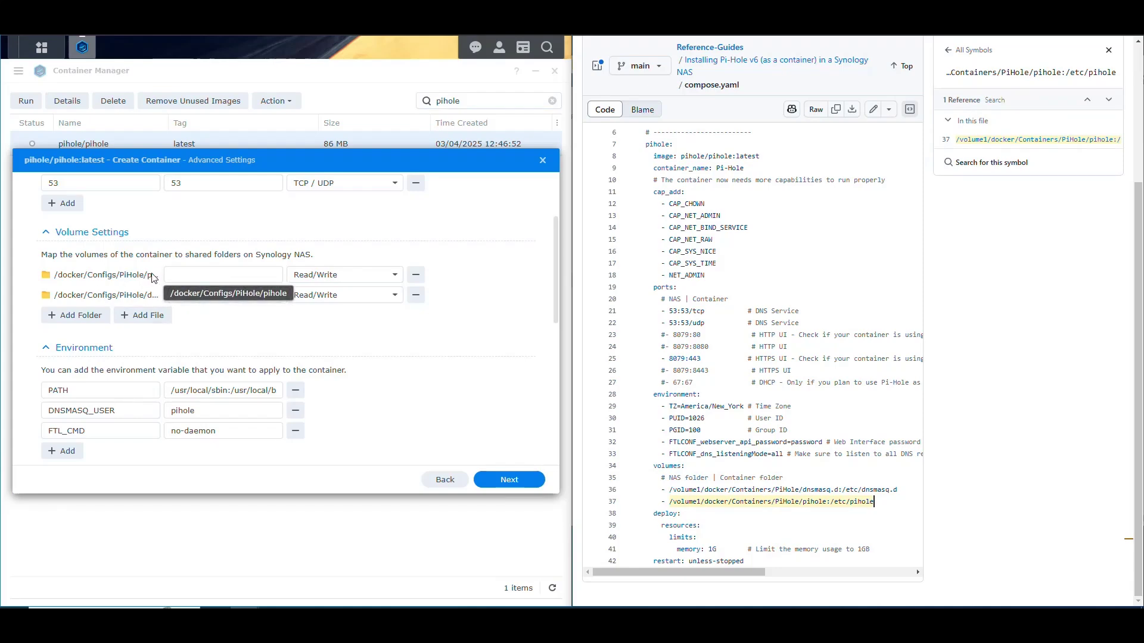
Give the pihole volume mount path /etc/pihole and the dnsmasq.d volume /etc/dnsmasq.d
{"action": "left_click", "coordinate": [250, 276]}
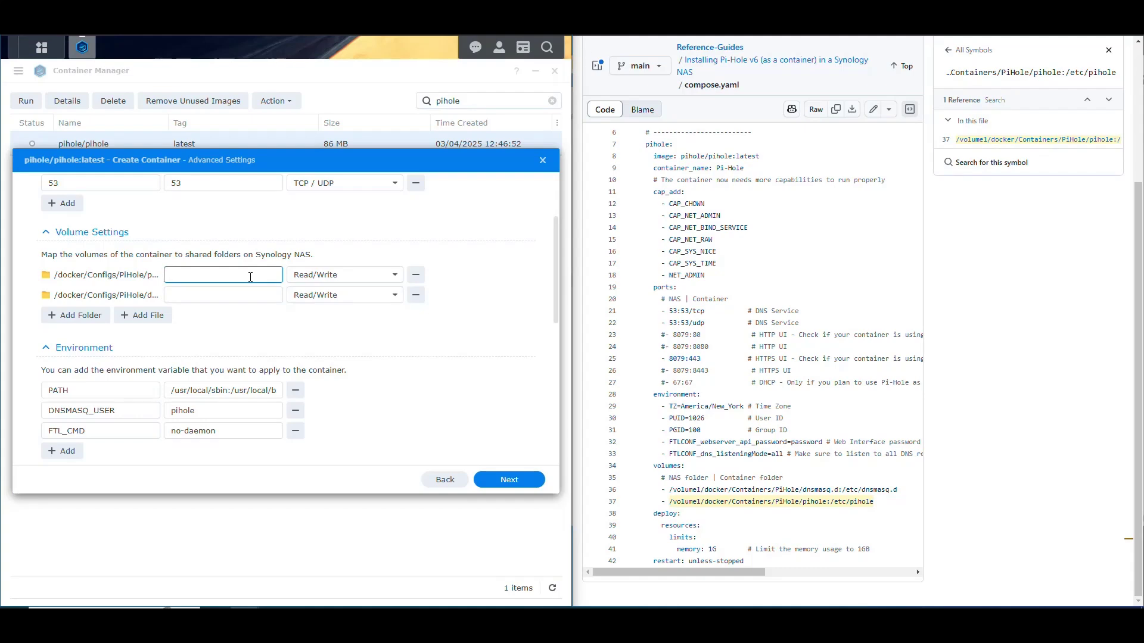
{"action": "type", "text": "/etc/pihole"}
{"action": "left_click", "coordinate": [245, 296]}
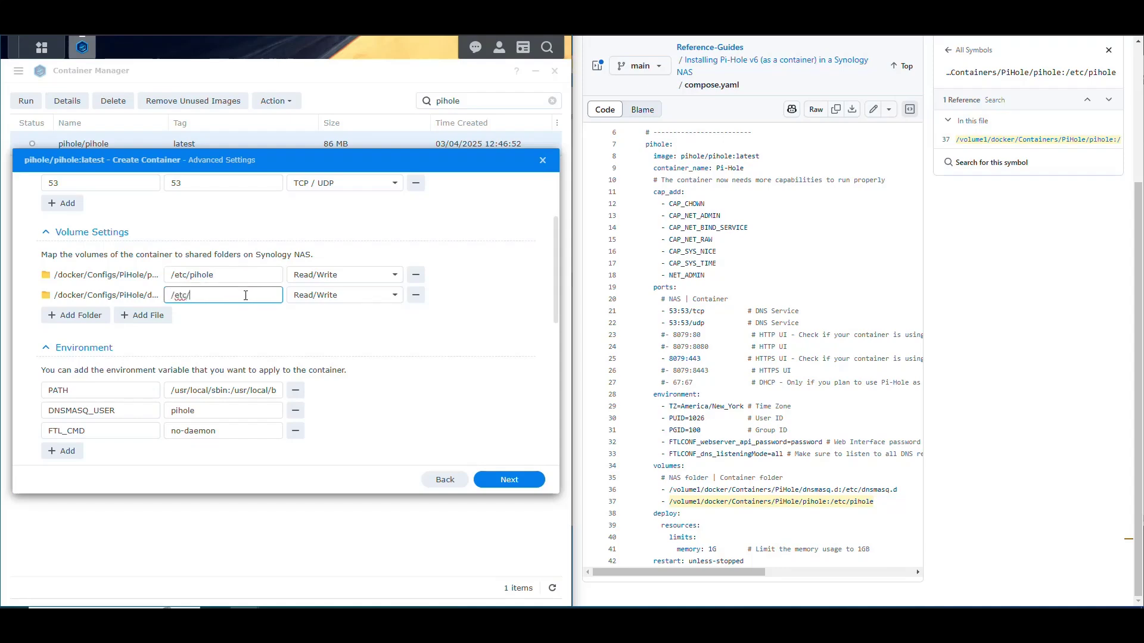
{"action": "type", "text": "/etc/dnsmasq.d"}
Review the compose file's volumes, ports, image name and cap_add capabilities list
{"action": "left_click_drag", "start_coordinate": [882, 501], "coordinate": [652, 469]}
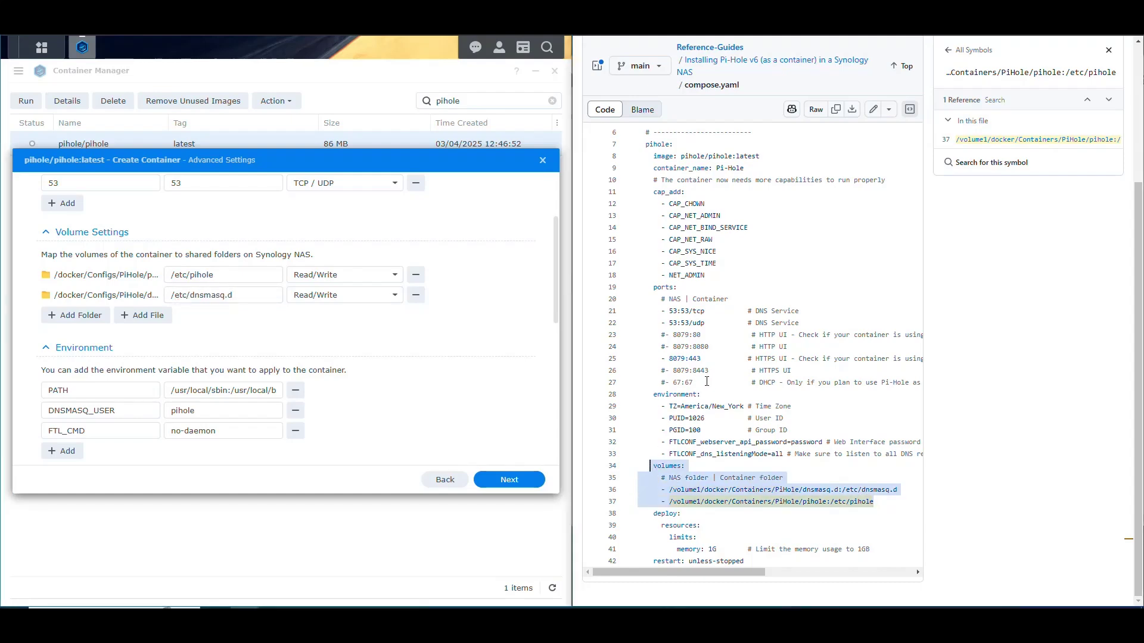
{"action": "left_click_drag", "start_coordinate": [708, 382], "coordinate": [670, 289]}
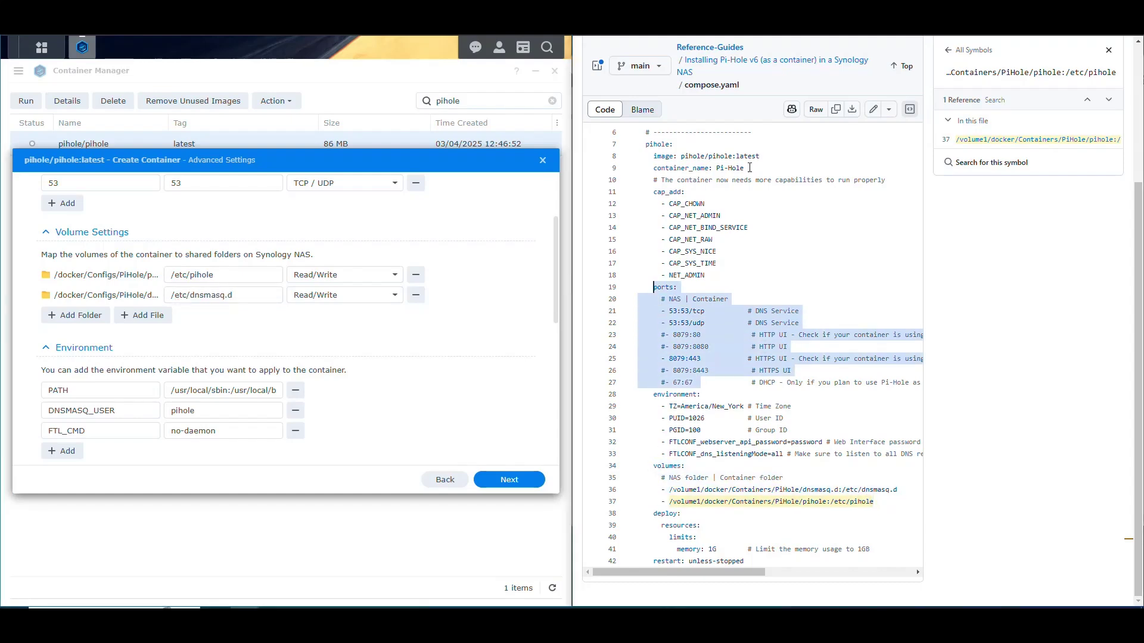
{"action": "left_click_drag", "start_coordinate": [750, 168], "coordinate": [638, 149]}
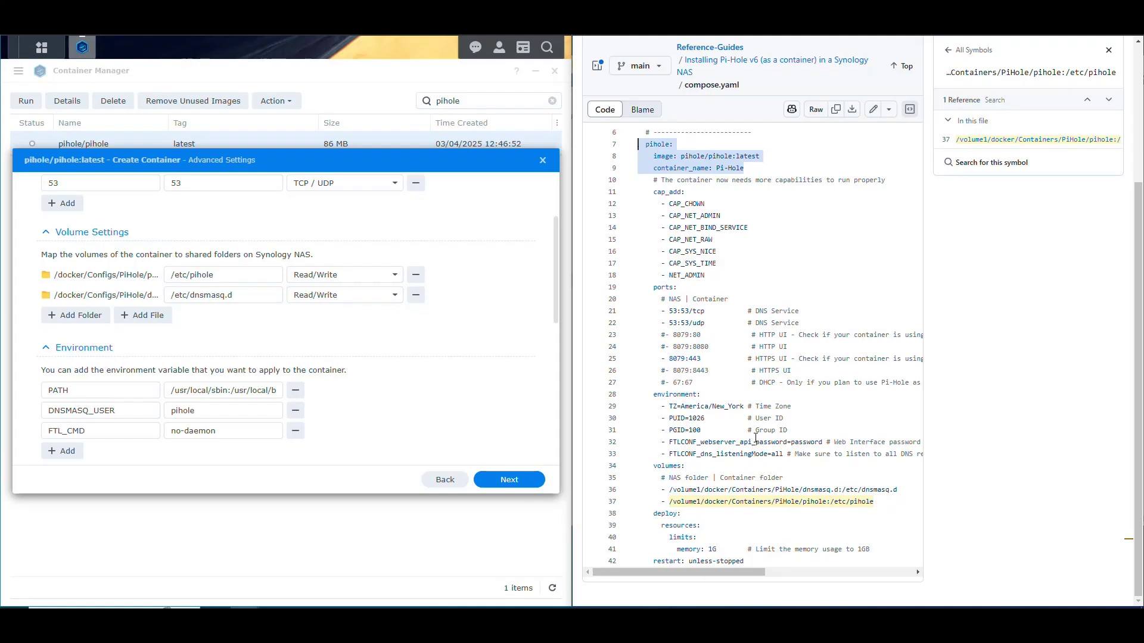
{"action": "left_click_drag", "start_coordinate": [711, 276], "coordinate": [650, 195]}
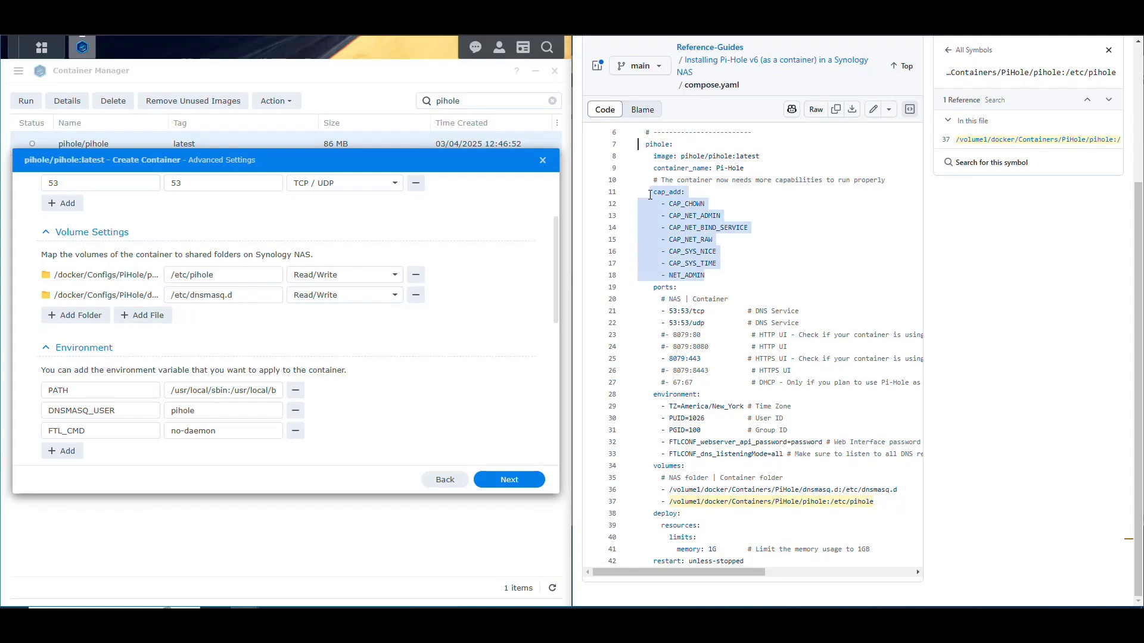
{"action": "left_click", "coordinate": [710, 437]}
{"action": "left_click_drag", "start_coordinate": [653, 393], "coordinate": [744, 454]}
Collapse Port Settings and Volume Settings to reveal the default Environment variables
{"action": "scroll", "coordinate": [372, 358], "scroll_direction": "down", "scroll_amount": 3}
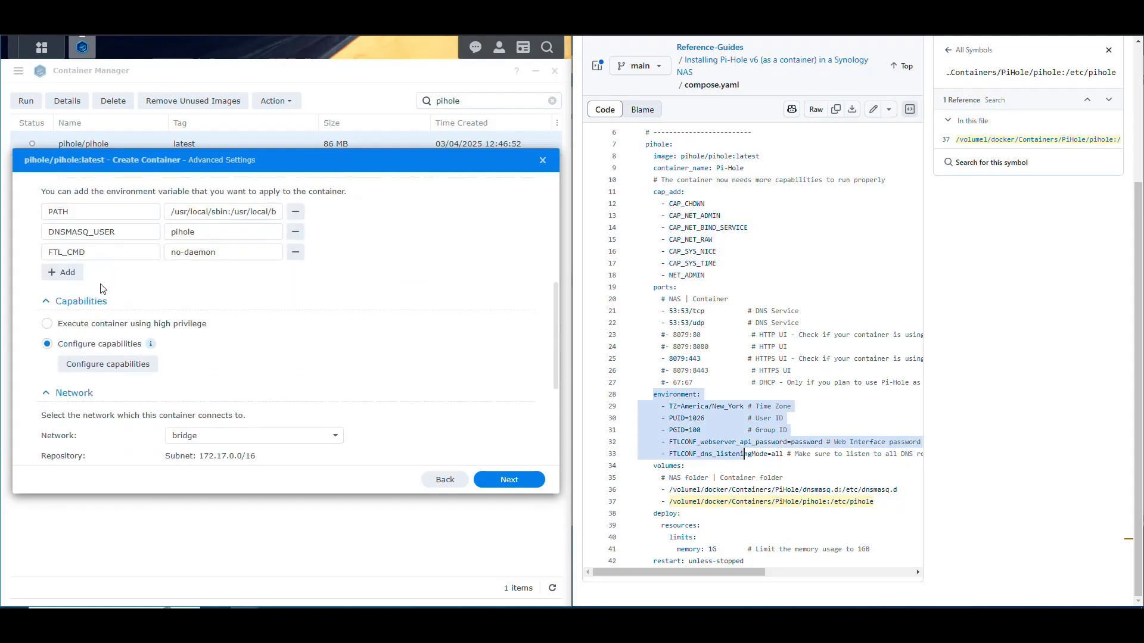
{"action": "scroll", "coordinate": [200, 358], "scroll_direction": "up", "scroll_amount": 3}
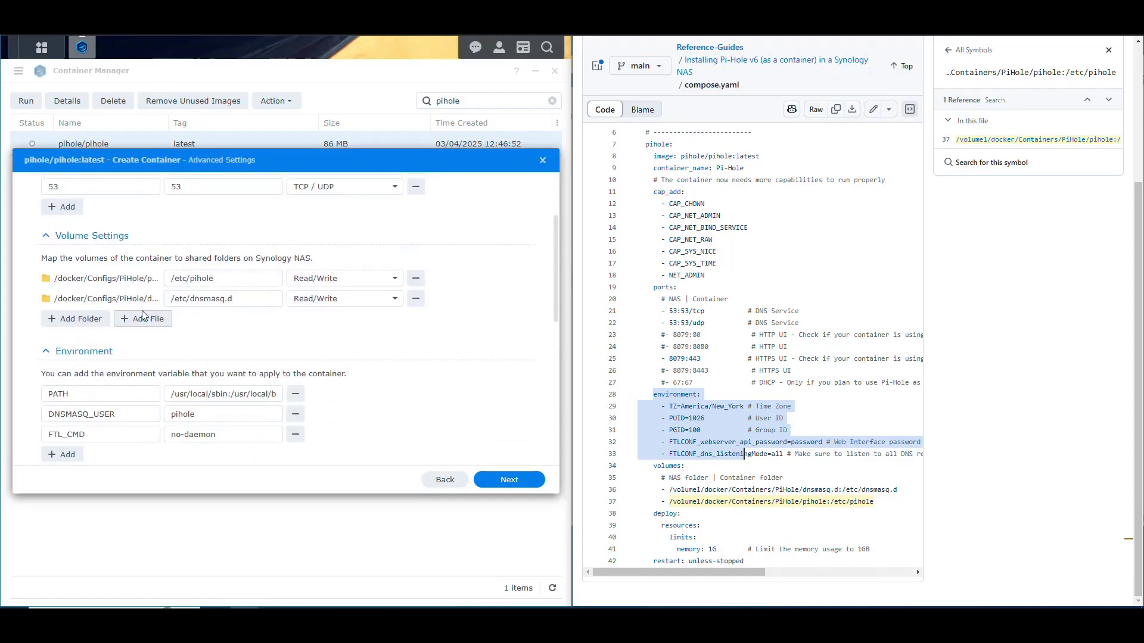
{"action": "scroll", "coordinate": [54, 238], "scroll_direction": "up", "scroll_amount": 3}
{"action": "left_click", "coordinate": [47, 228]}
{"action": "left_click", "coordinate": [48, 250]}
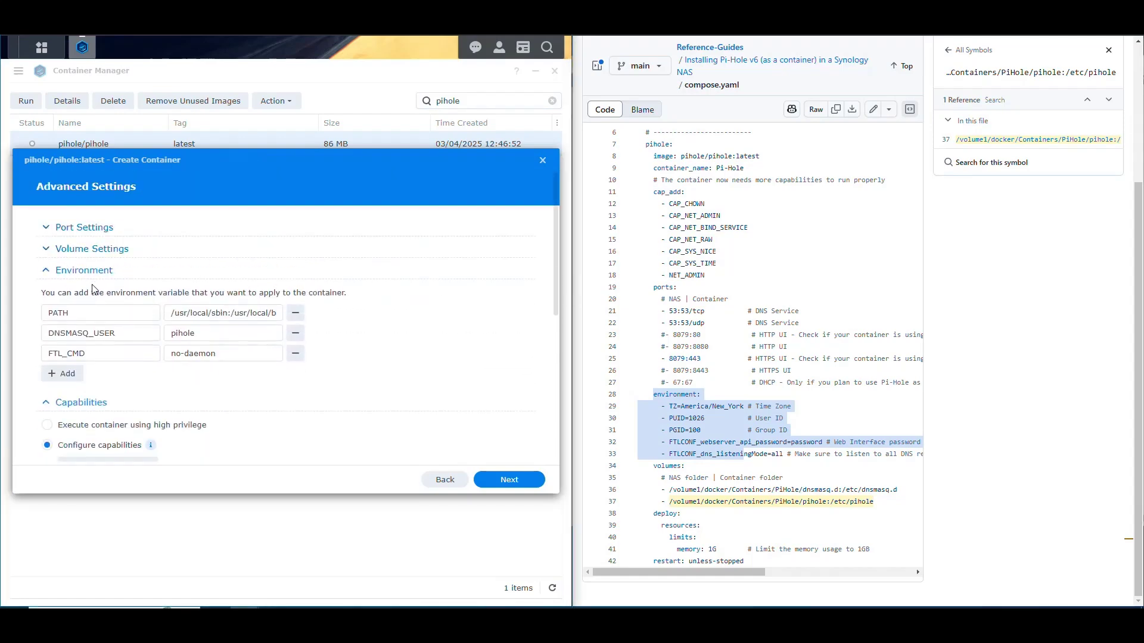
{"action": "scroll", "coordinate": [334, 307], "scroll_direction": "down", "scroll_amount": 2}
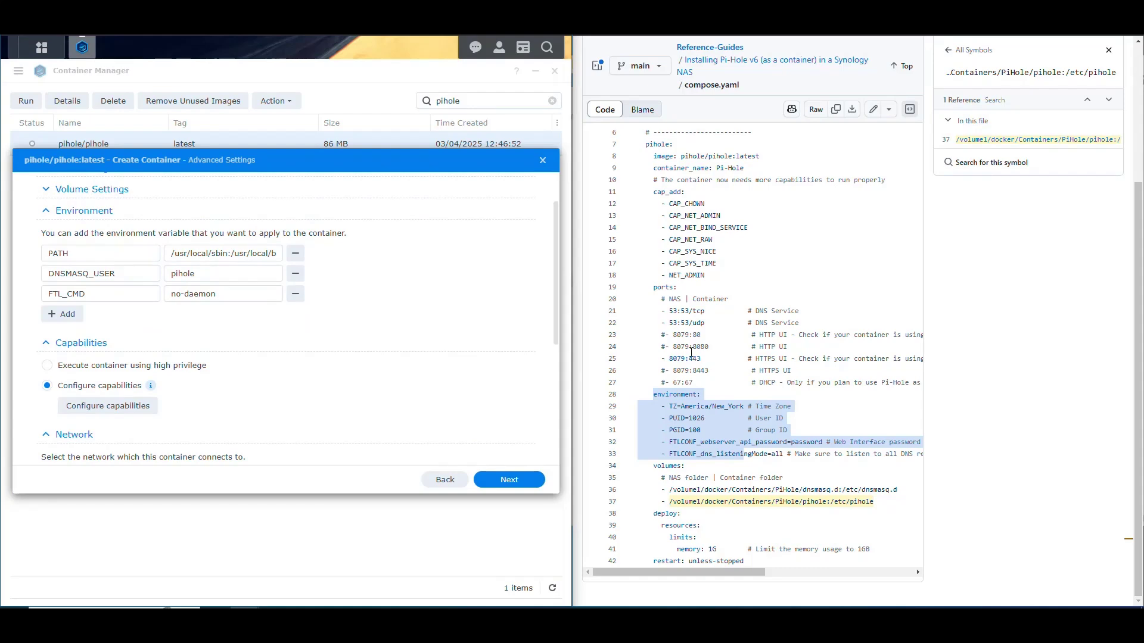
{"action": "left_click", "coordinate": [725, 407]}
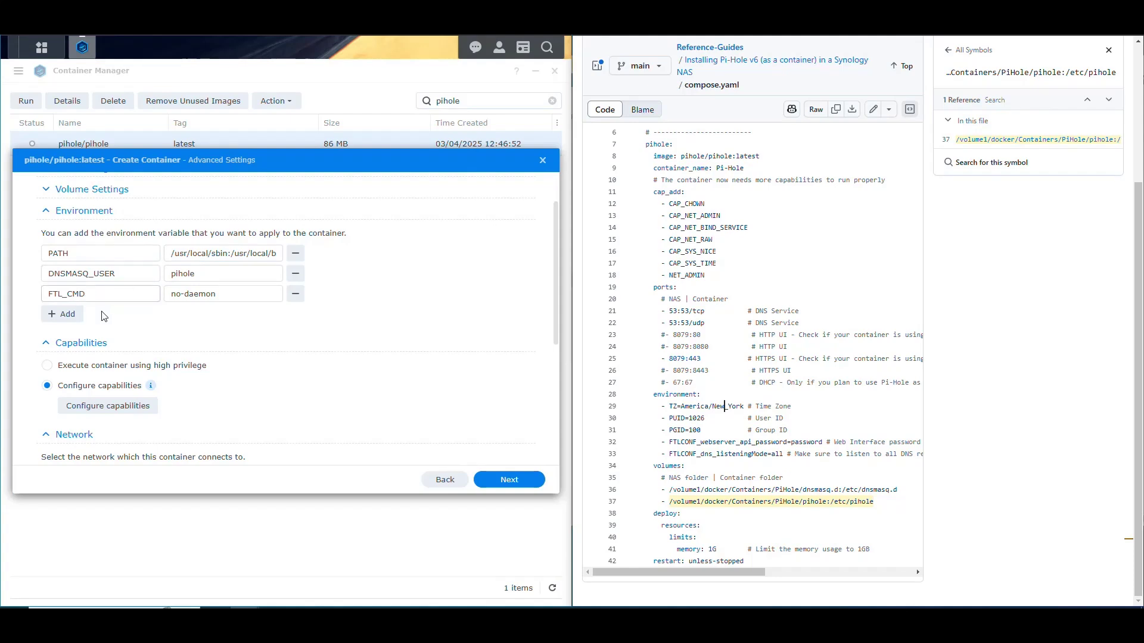
Add five environment variable rows and paste TZ from compose.yaml as the first variable name
{"action": "left_click", "coordinate": [62, 314]}
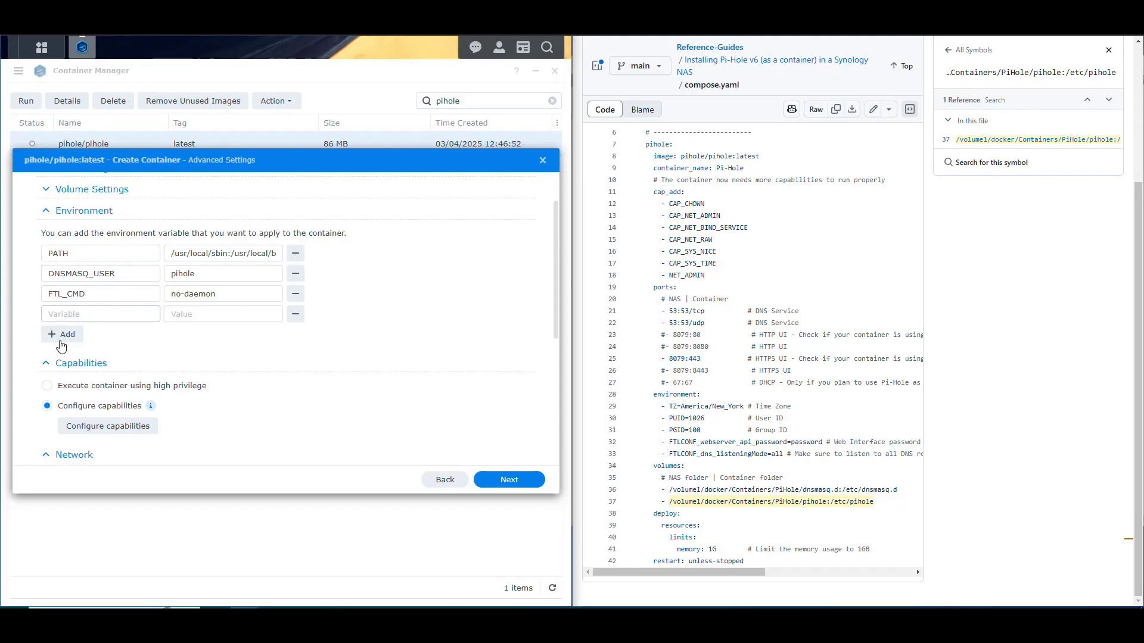
{"action": "left_click", "coordinate": [63, 334]}
{"action": "left_click", "coordinate": [64, 355]}
{"action": "left_click", "coordinate": [63, 376]}
{"action": "left_click", "coordinate": [64, 396]}
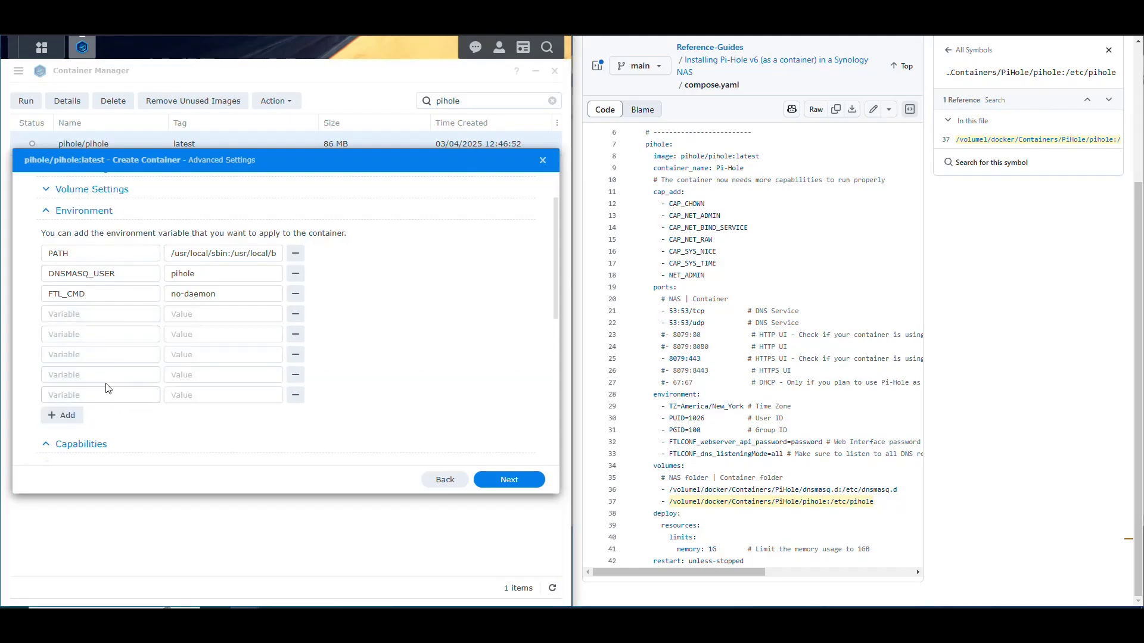
{"action": "left_click", "coordinate": [94, 316]}
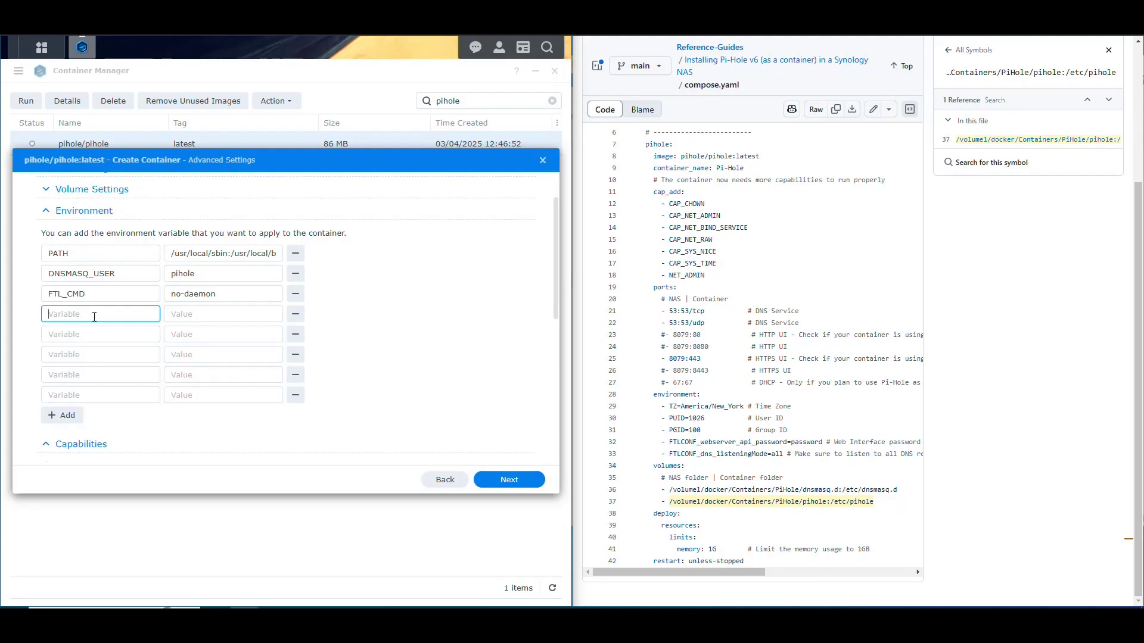
{"action": "left_click", "coordinate": [673, 407]}
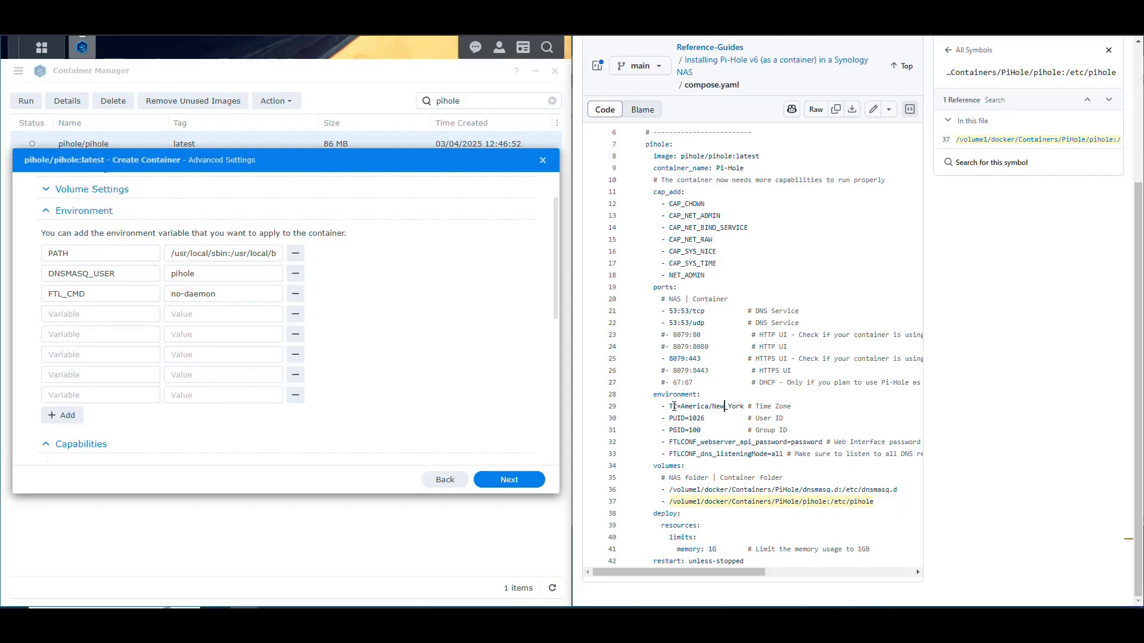
{"action": "double_click", "coordinate": [674, 407]}
{"action": "key", "text": "ctrl+c"}
{"action": "left_click", "coordinate": [71, 314]}
{"action": "key", "text": "ctrl+v"}
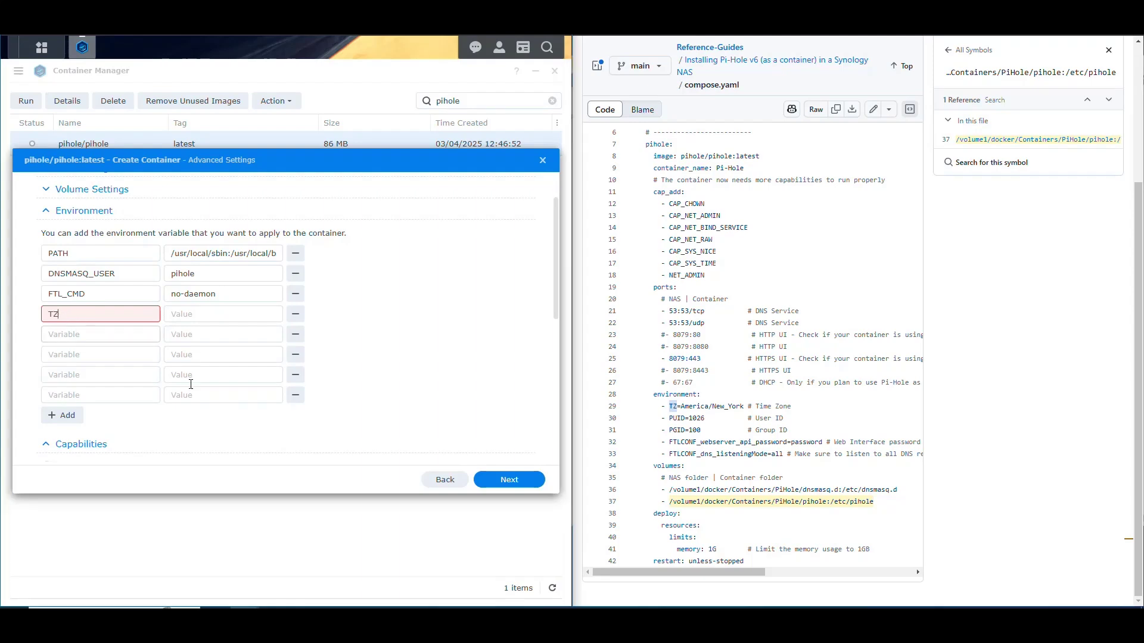
Copy PGID from compose.yaml into the next variable name field
{"action": "left_click", "coordinate": [673, 425]}
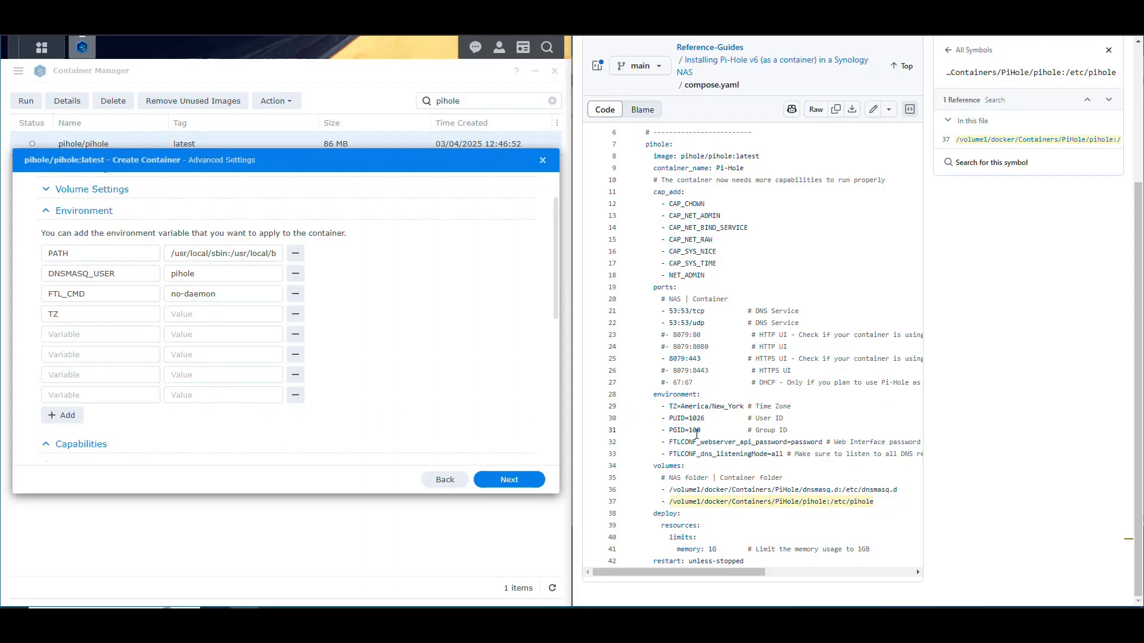
{"action": "double_click", "coordinate": [678, 418]}
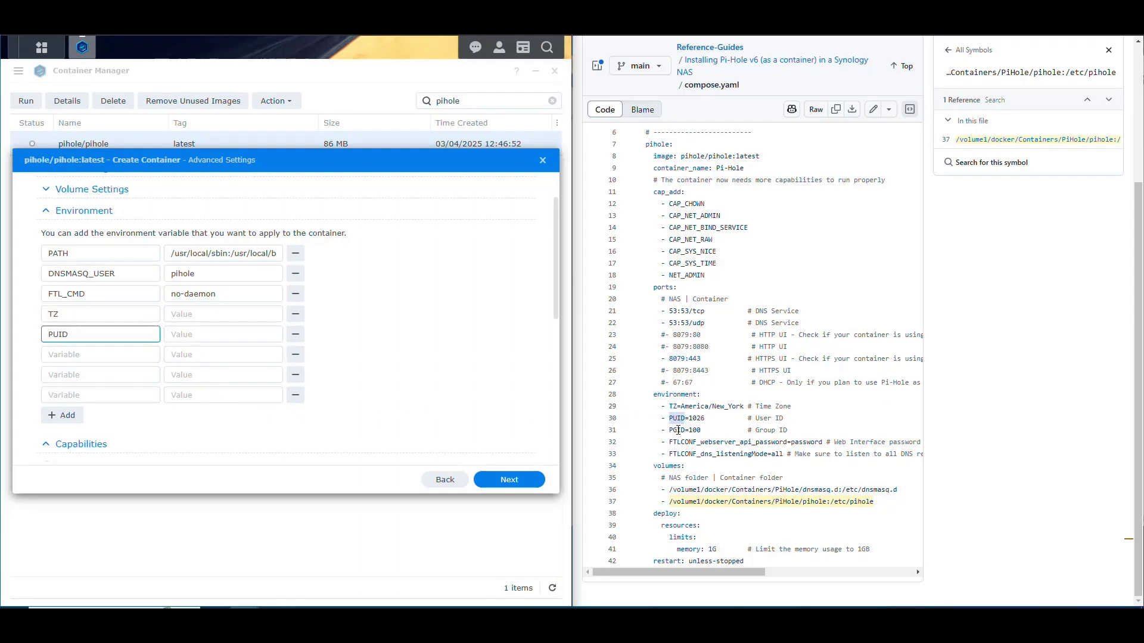
{"action": "double_click", "coordinate": [678, 430]}
{"action": "key", "text": "ctrl+c"}
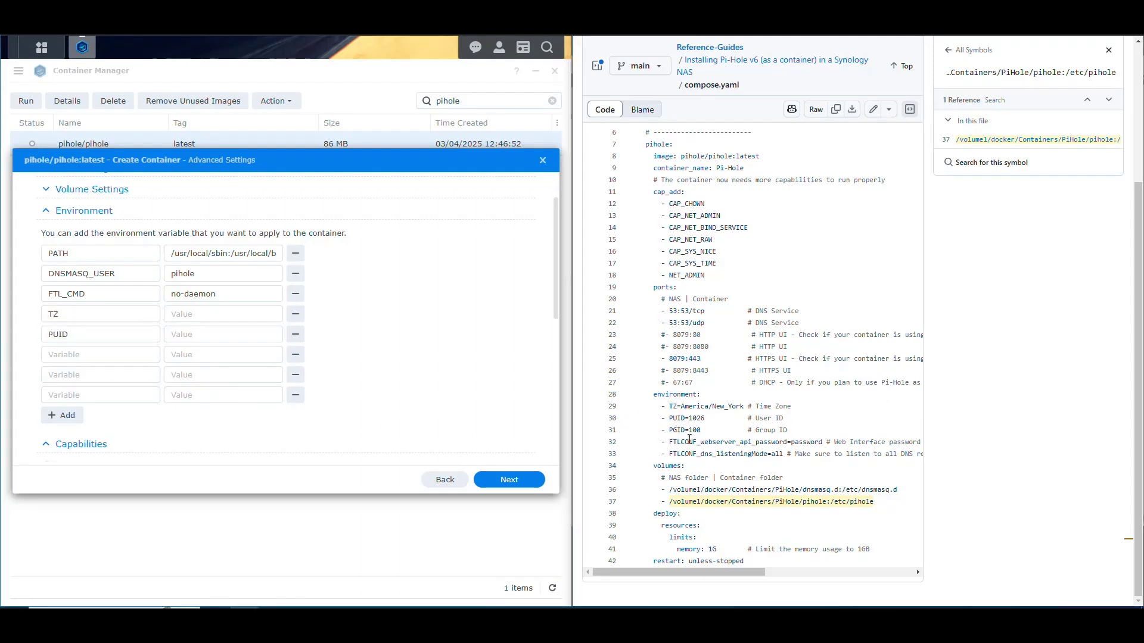
{"action": "left_click", "coordinate": [100, 355]}
{"action": "key", "text": "ctrl+v"}
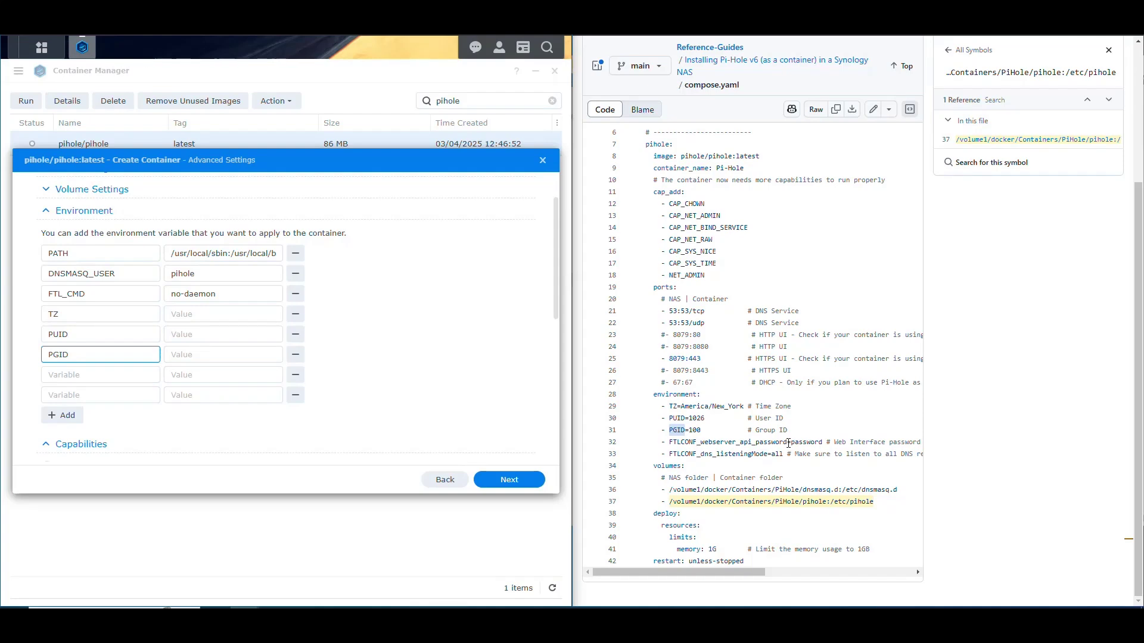
Paste FTLCONF_webserver_api_password and FTLCONF_dns_listeningMode from compose.yaml as variable names
{"action": "left_click_drag", "start_coordinate": [787, 442], "coordinate": [669, 442]}
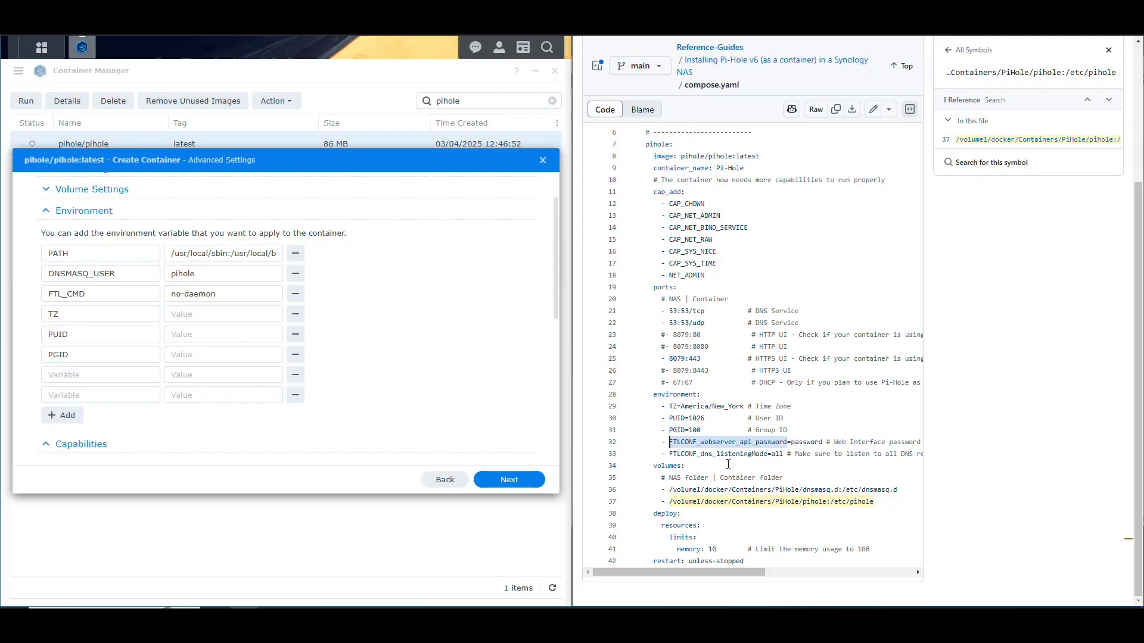
{"action": "key", "text": "ctrl+c"}
{"action": "left_click", "coordinate": [100, 375]}
{"action": "key", "text": "ctrl+v"}
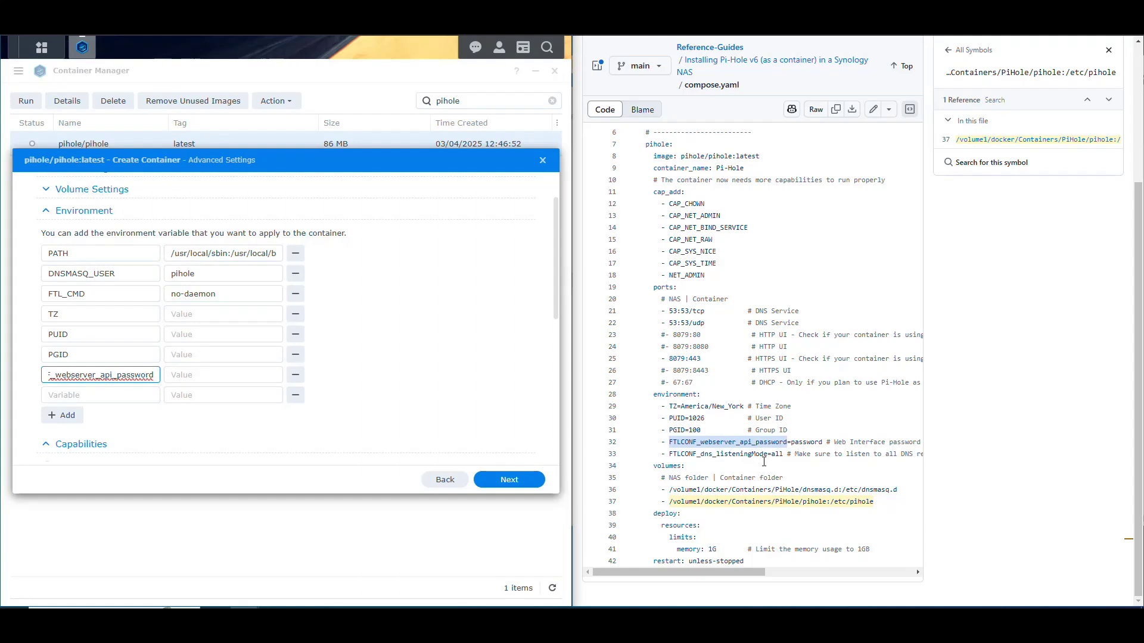
{"action": "left_click_drag", "start_coordinate": [767, 455], "coordinate": [668, 454]}
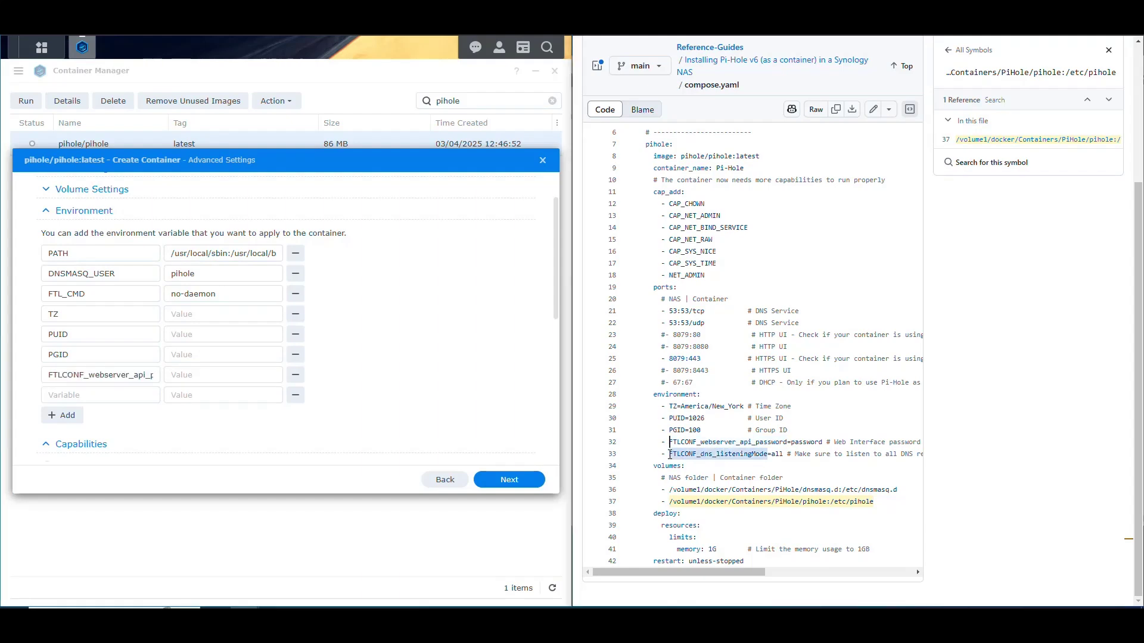
{"action": "key", "text": "ctrl+c"}
{"action": "left_click", "coordinate": [95, 395]}
{"action": "key", "text": "ctrl+v"}
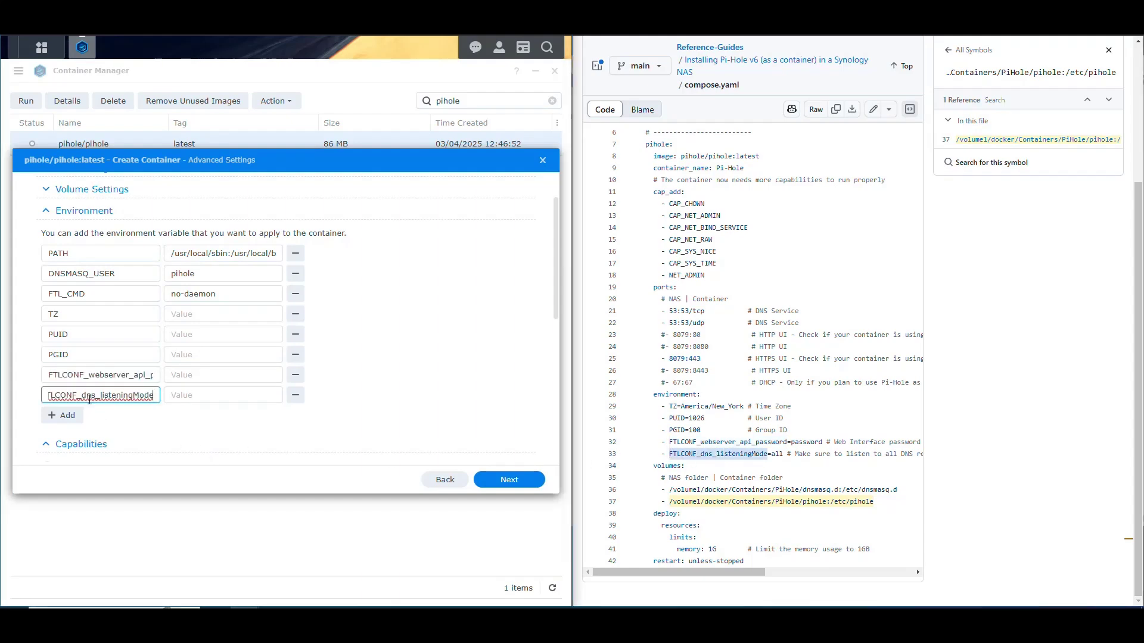
Set FTLCONF_dns_listeningMode to all and paste the web interface password value from compose.yaml
{"action": "double_click", "coordinate": [777, 454]}
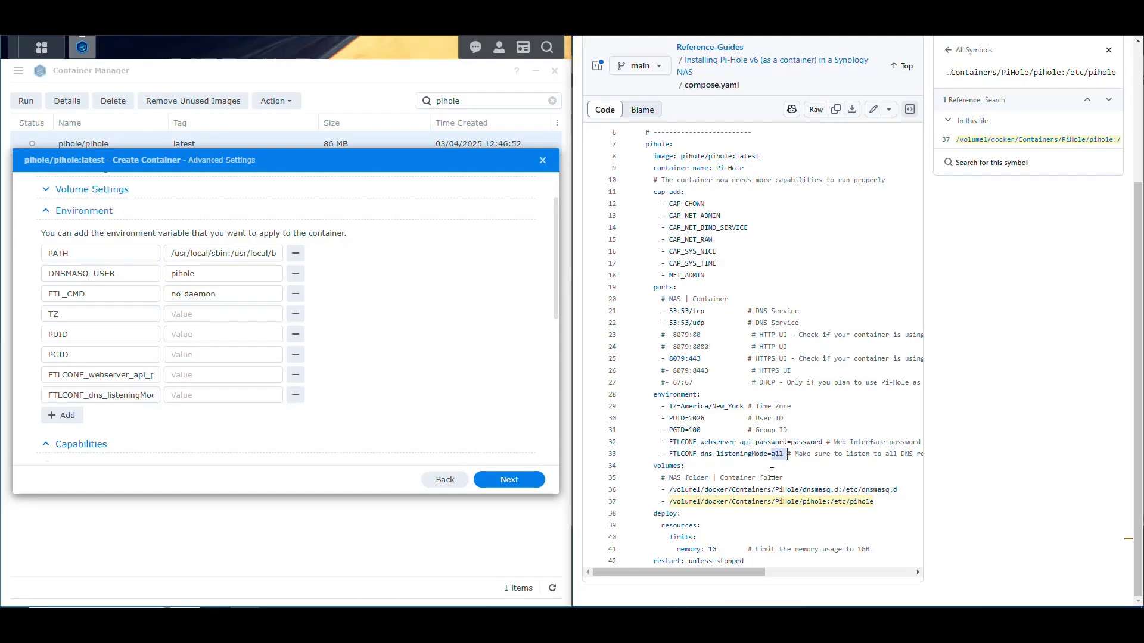
{"action": "key", "text": "ctrl+c"}
{"action": "left_click", "coordinate": [265, 396]}
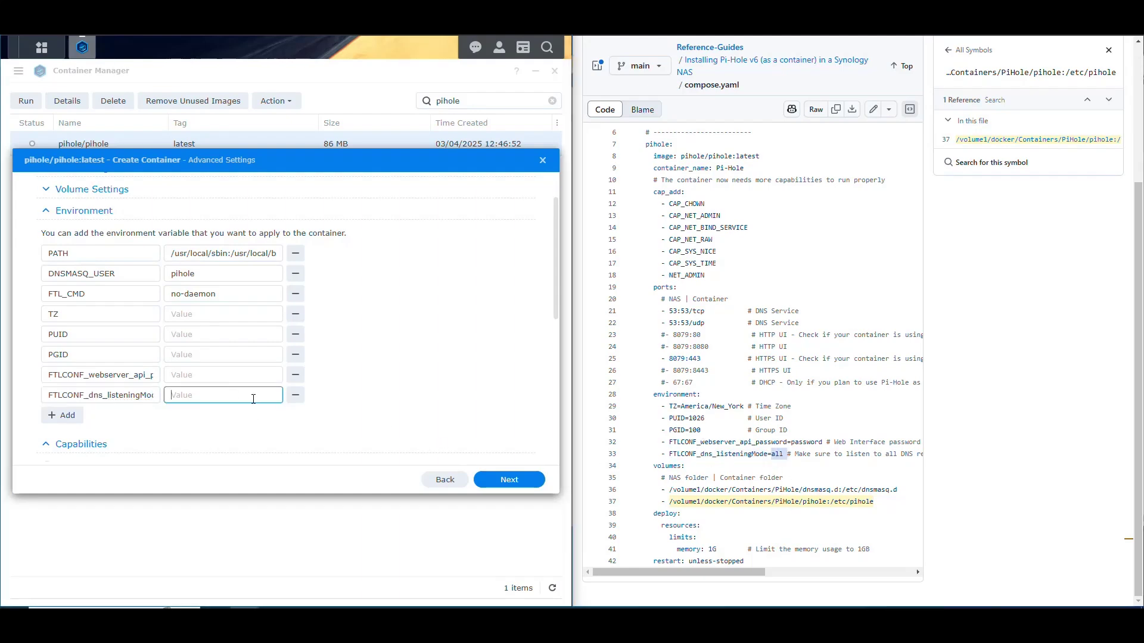
{"action": "key", "text": "ctrl+v"}
{"action": "double_click", "coordinate": [808, 443]}
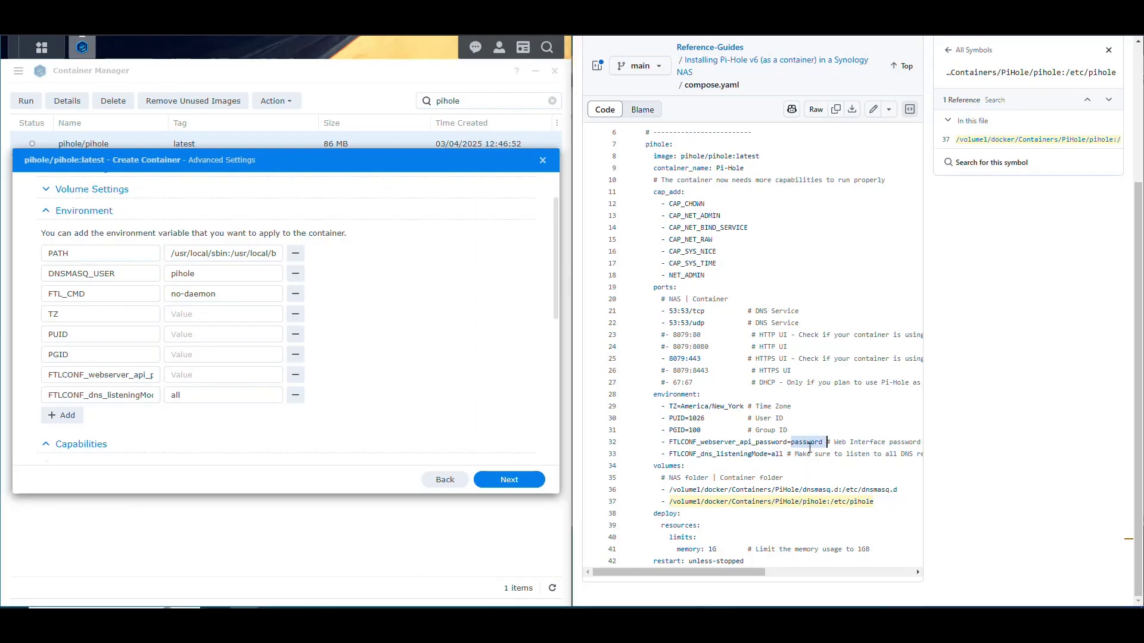
{"action": "key", "text": "ctrl+c"}
{"action": "left_click", "coordinate": [220, 374]}
{"action": "key", "text": "ctrl+v"}
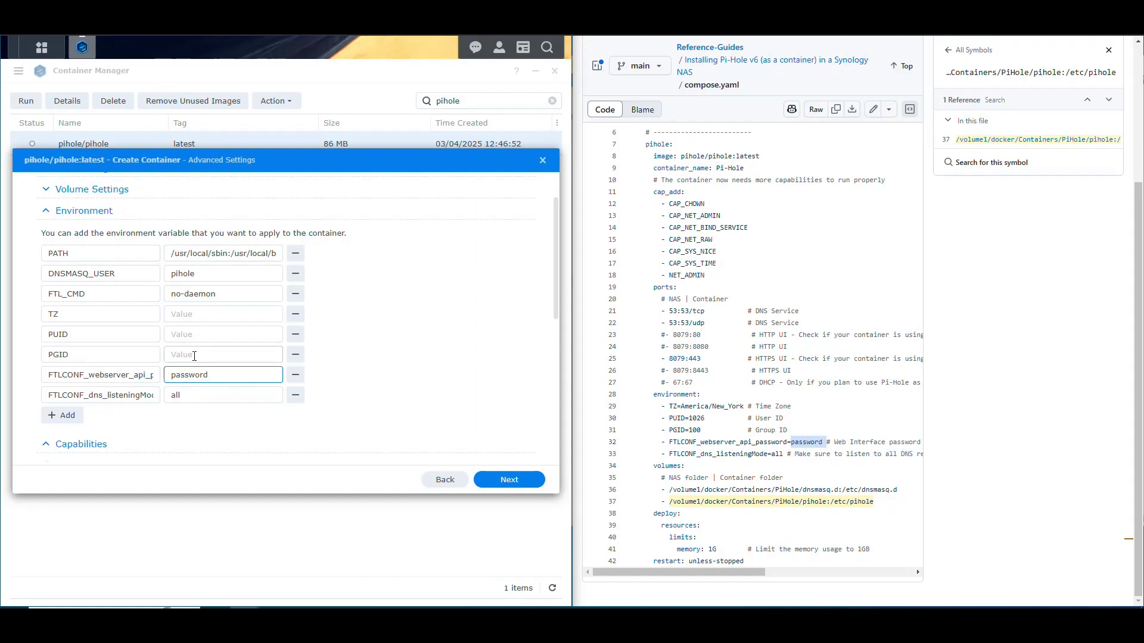
Set PUID to 1026, PGID to 100 and TZ to America/New_York
{"action": "left_click", "coordinate": [194, 356]}
{"action": "left_click", "coordinate": [191, 335]}
{"action": "type", "text": "1026"}
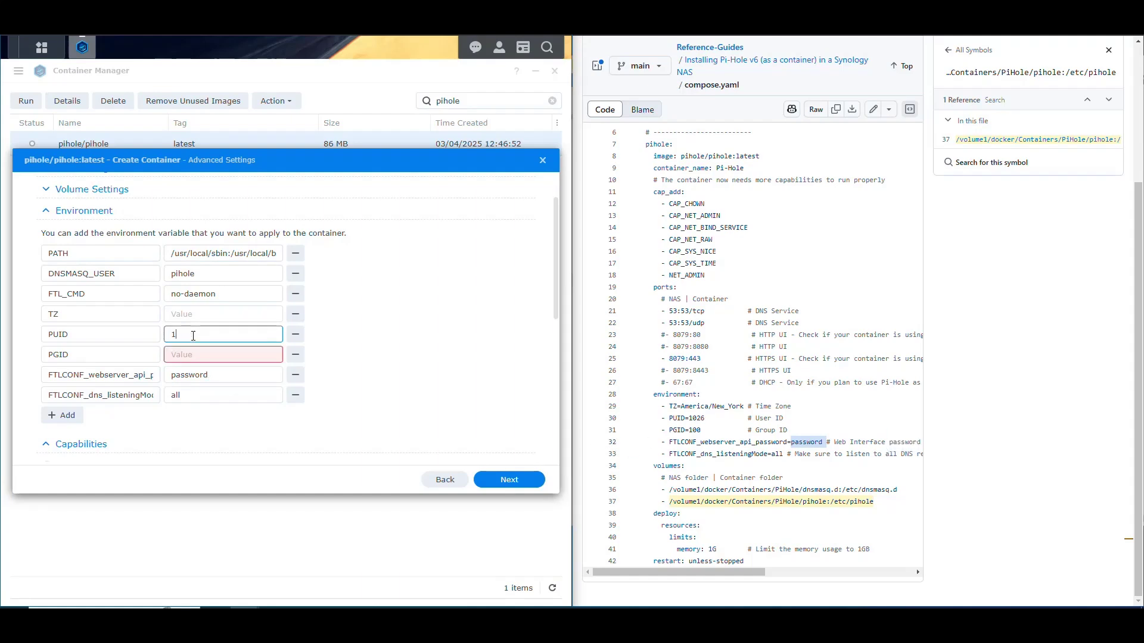
{"action": "left_click", "coordinate": [205, 355]}
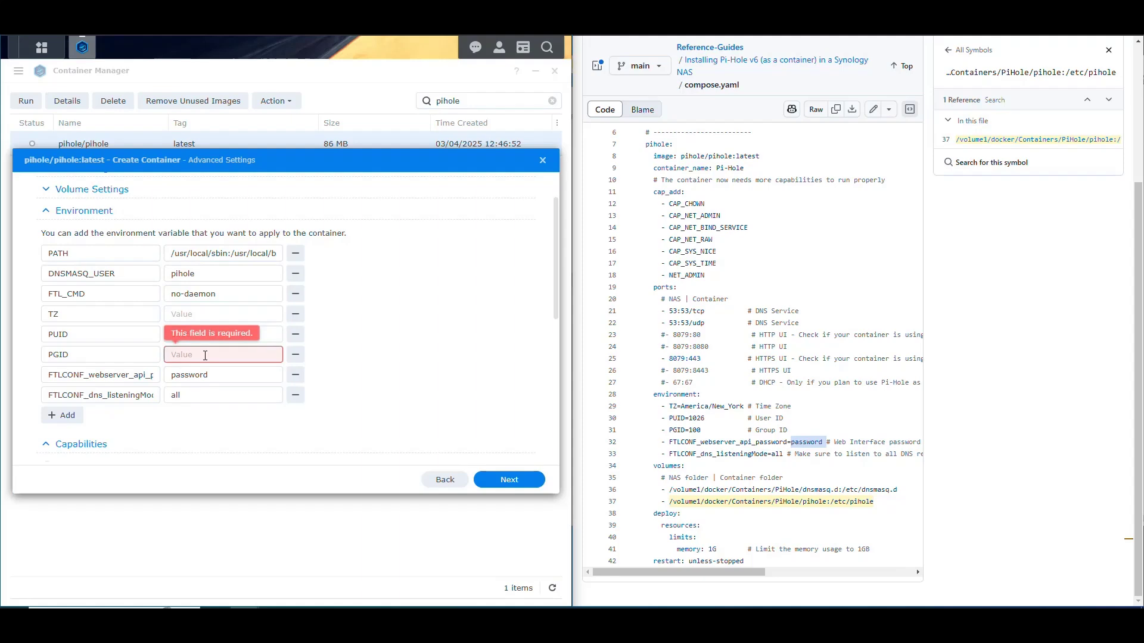
{"action": "type", "text": "100"}
{"action": "left_click", "coordinate": [414, 328]}
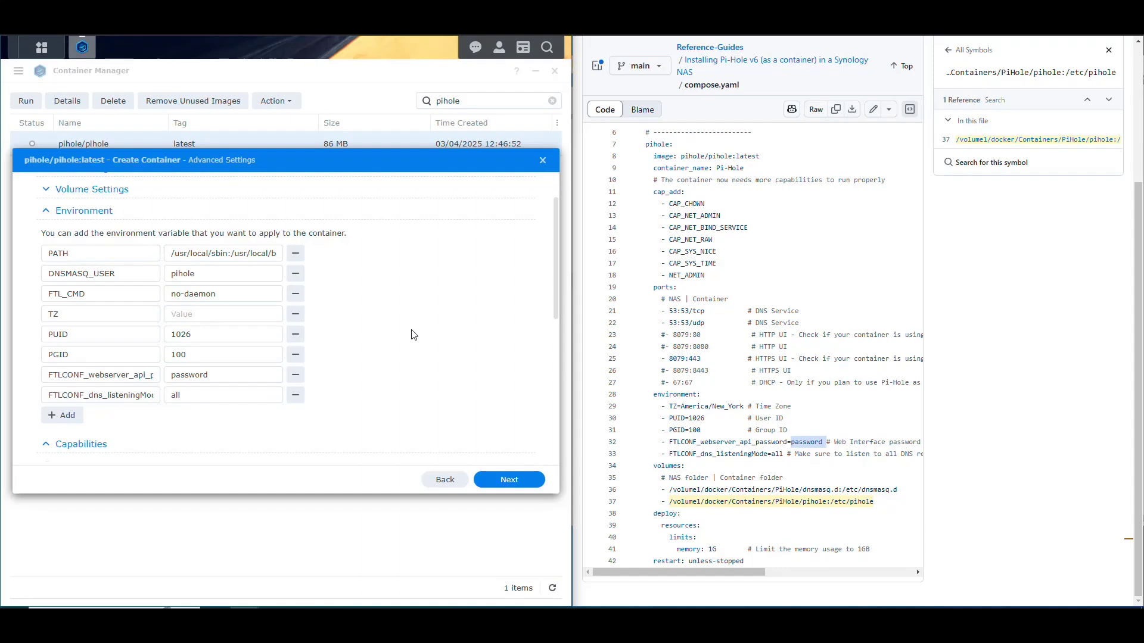
{"action": "double_click", "coordinate": [182, 334]}
{"action": "double_click", "coordinate": [189, 350]}
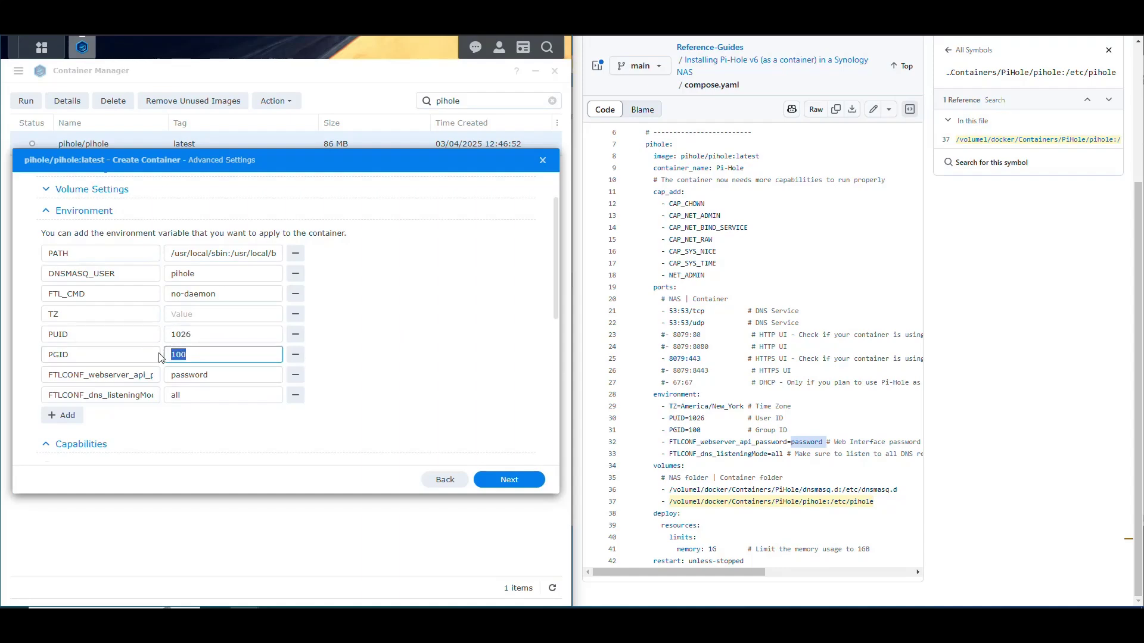
{"action": "left_click", "coordinate": [367, 352]}
{"action": "left_click", "coordinate": [212, 314]}
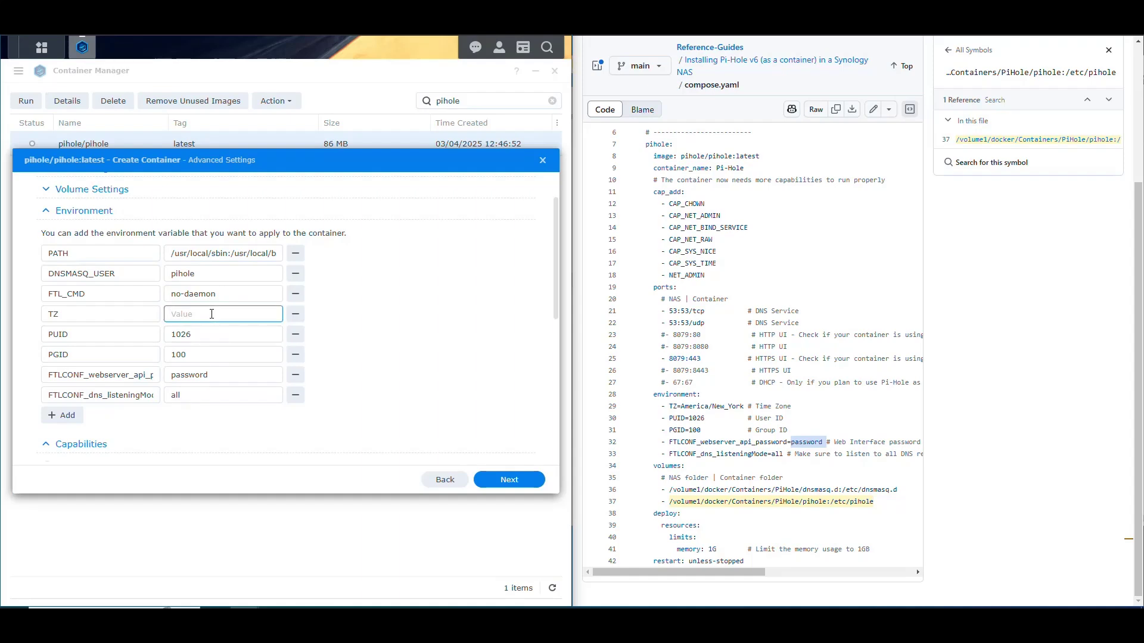
{"action": "type", "text": "America/New_York"}
{"action": "left_click", "coordinate": [439, 322]}
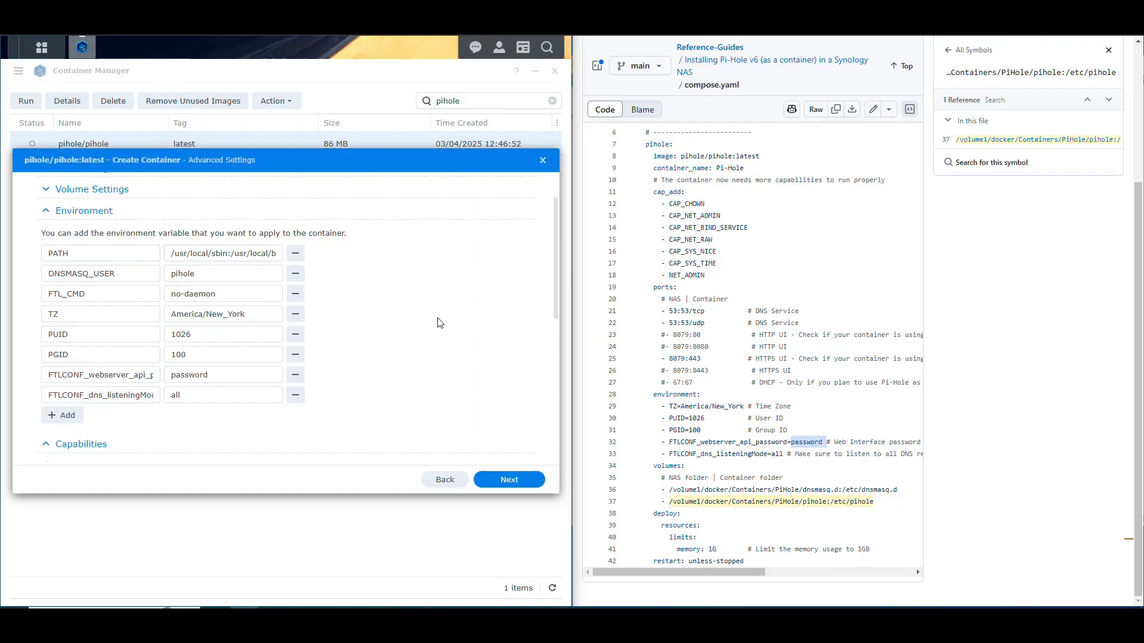
{"action": "left_click_drag", "start_coordinate": [641, 463], "coordinate": [676, 406]}
Check the capability lines in compose.yaml and open the container's capability list
{"action": "left_click", "coordinate": [46, 213]}
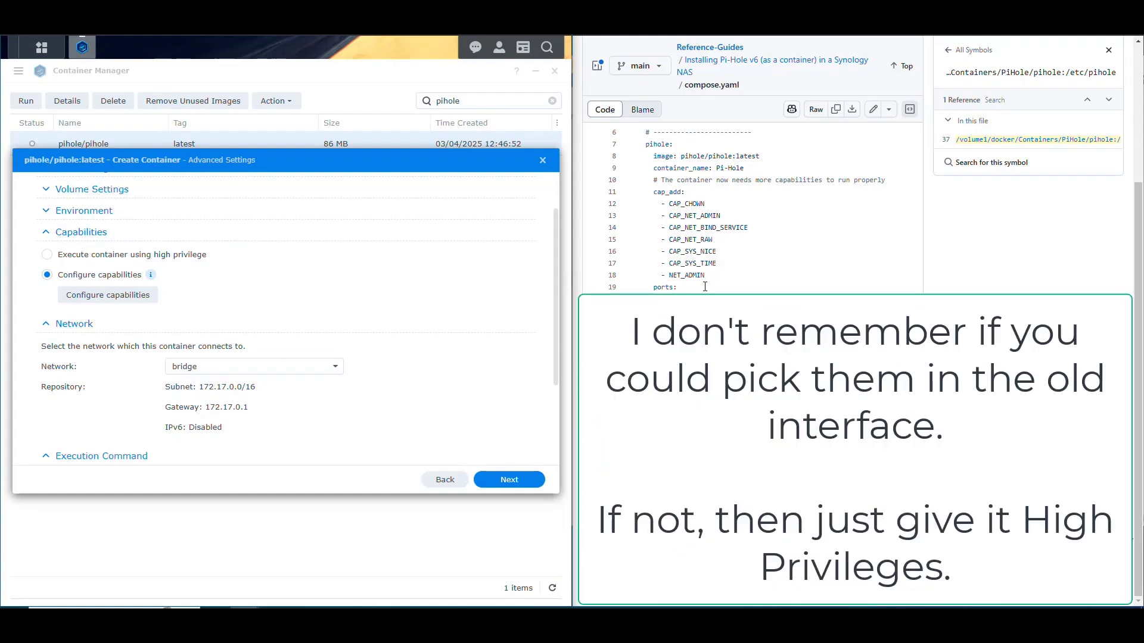
{"action": "left_click_drag", "start_coordinate": [708, 275], "coordinate": [667, 203]}
{"action": "left_click", "coordinate": [749, 258]}
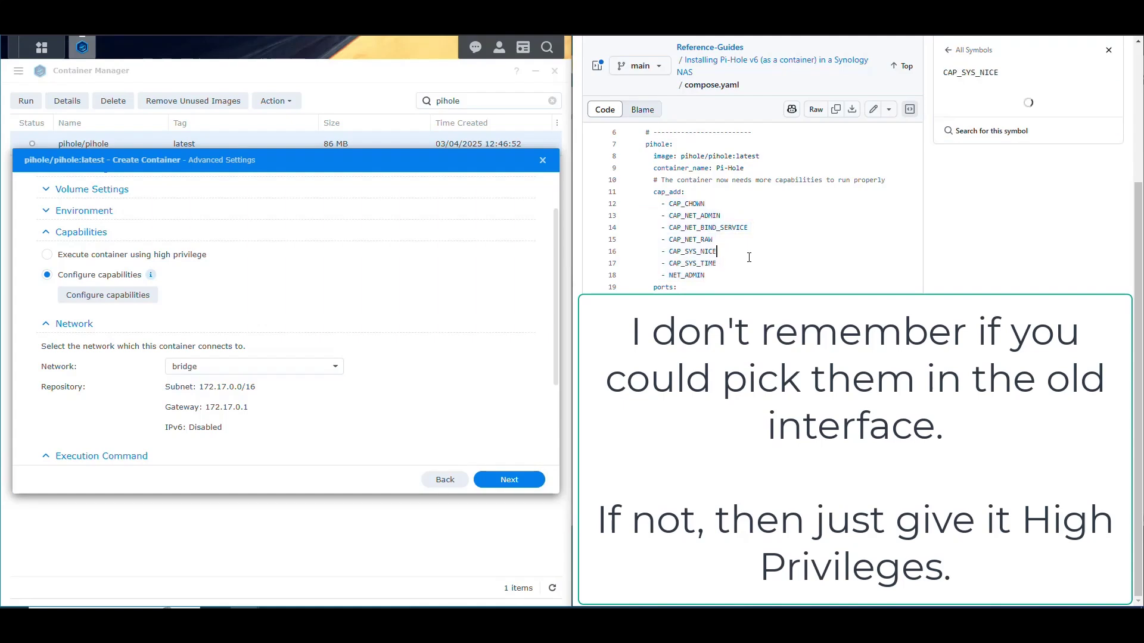
{"action": "left_click", "coordinate": [120, 297]}
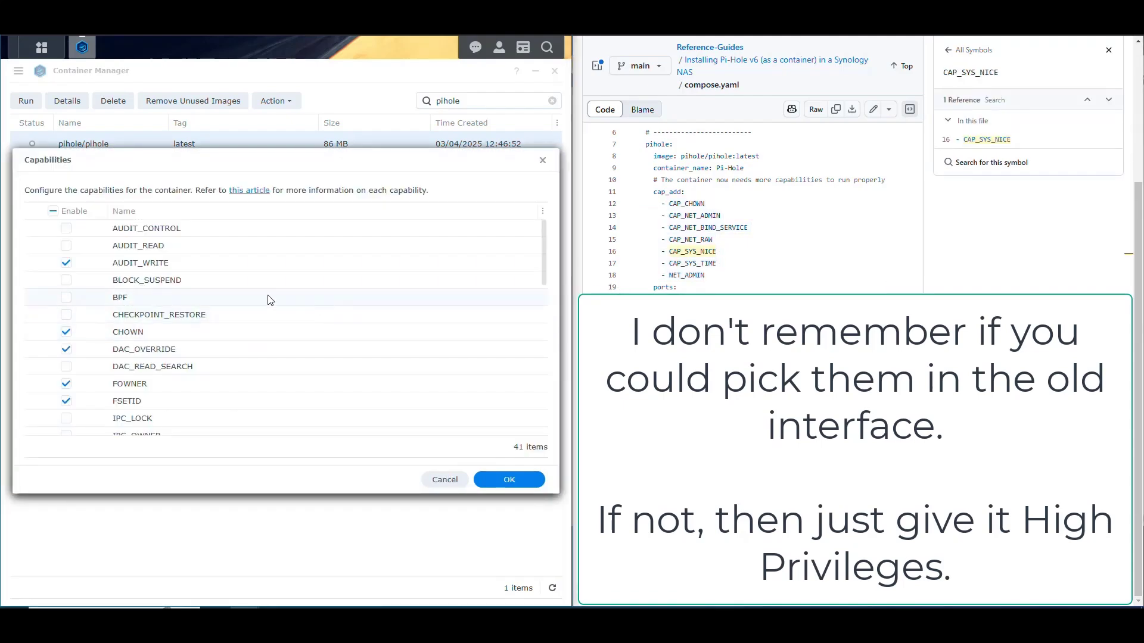
{"action": "scroll", "coordinate": [221, 307], "scroll_direction": "down", "scroll_amount": 1}
{"action": "scroll", "coordinate": [220, 306], "scroll_direction": "down", "scroll_amount": 3}
{"action": "scroll", "coordinate": [220, 305], "scroll_direction": "up", "scroll_amount": 4}
{"action": "scroll", "coordinate": [188, 311], "scroll_direction": "down", "scroll_amount": 10}
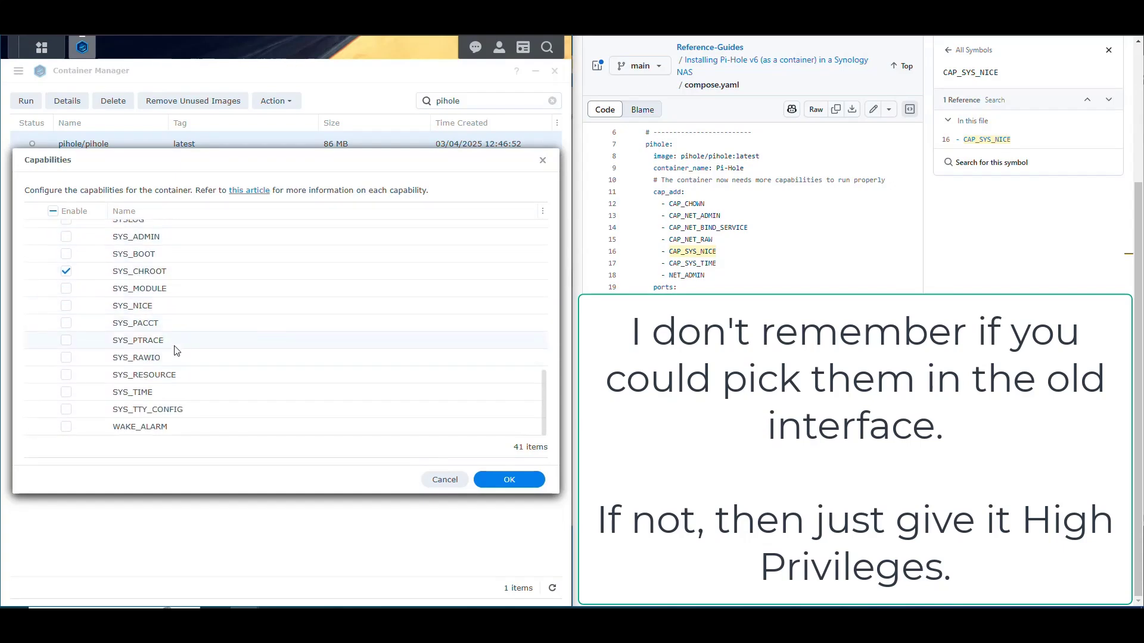
{"action": "scroll", "coordinate": [172, 351], "scroll_direction": "up", "scroll_amount": 10}
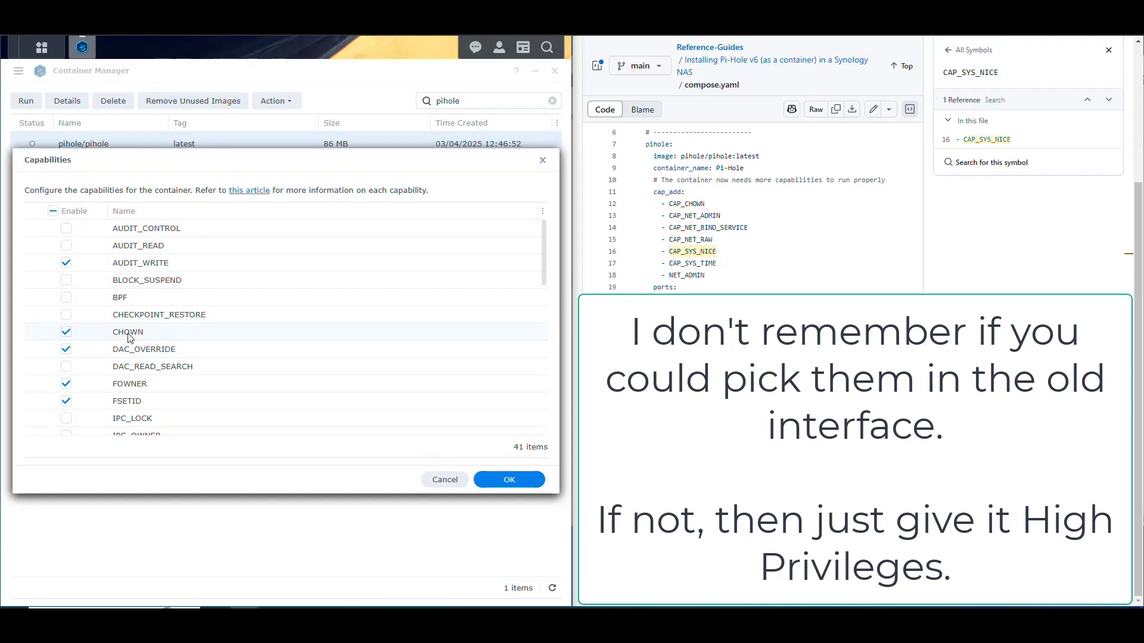
{"action": "scroll", "coordinate": [157, 303], "scroll_direction": "down", "scroll_amount": 1}
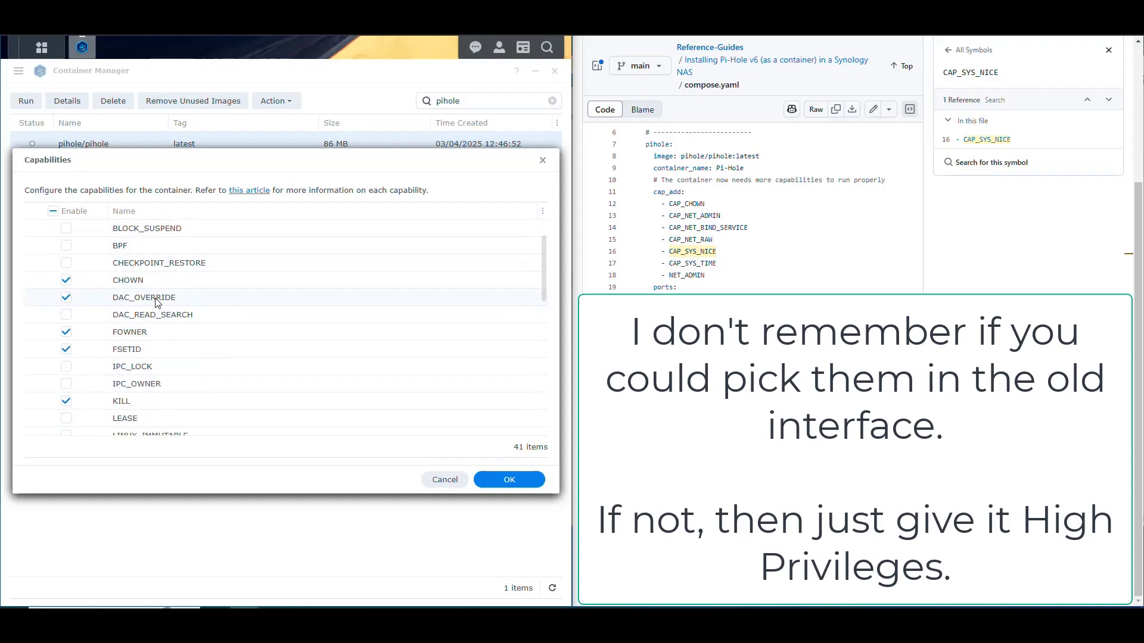
{"action": "scroll", "coordinate": [157, 302], "scroll_direction": "down", "scroll_amount": 4}
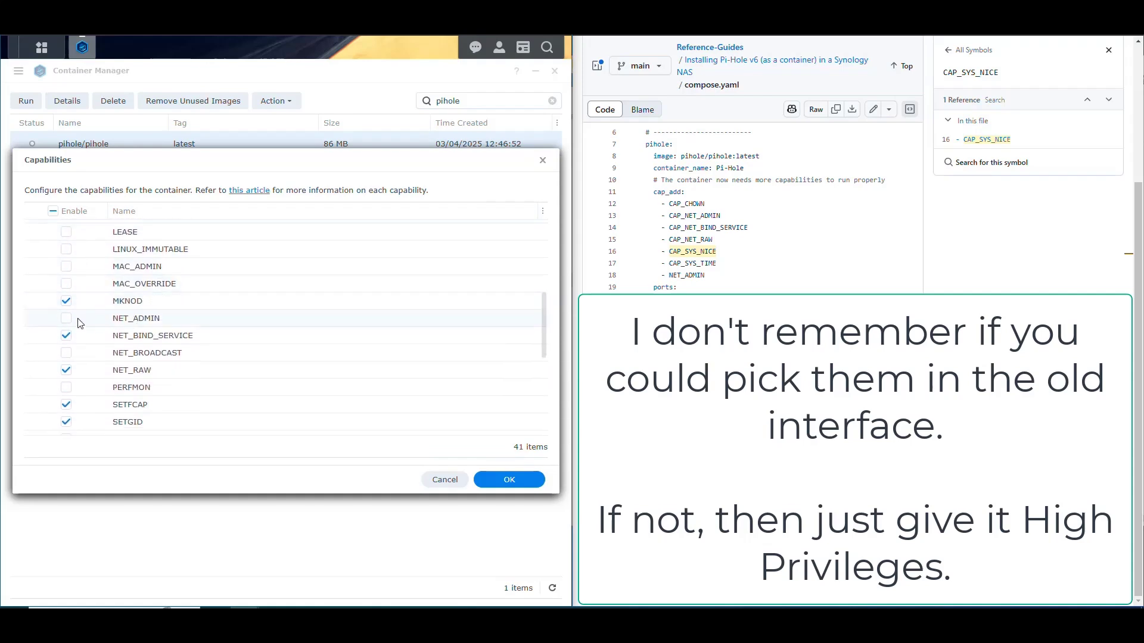
Enable NET_ADMIN, SYS_NICE and SYS_TIME in the capability list and confirm
{"action": "left_click", "coordinate": [66, 319]}
{"action": "scroll", "coordinate": [154, 359], "scroll_direction": "down", "scroll_amount": 3}
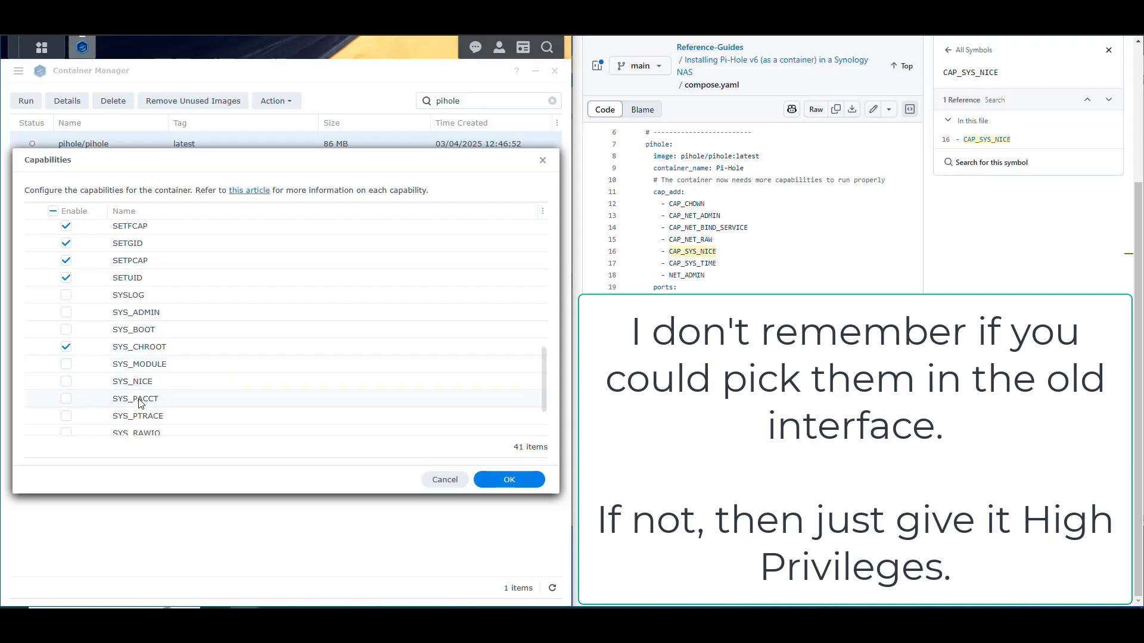
{"action": "left_click", "coordinate": [66, 382]}
{"action": "scroll", "coordinate": [204, 325], "scroll_direction": "down", "scroll_amount": 1}
{"action": "left_click", "coordinate": [66, 408]}
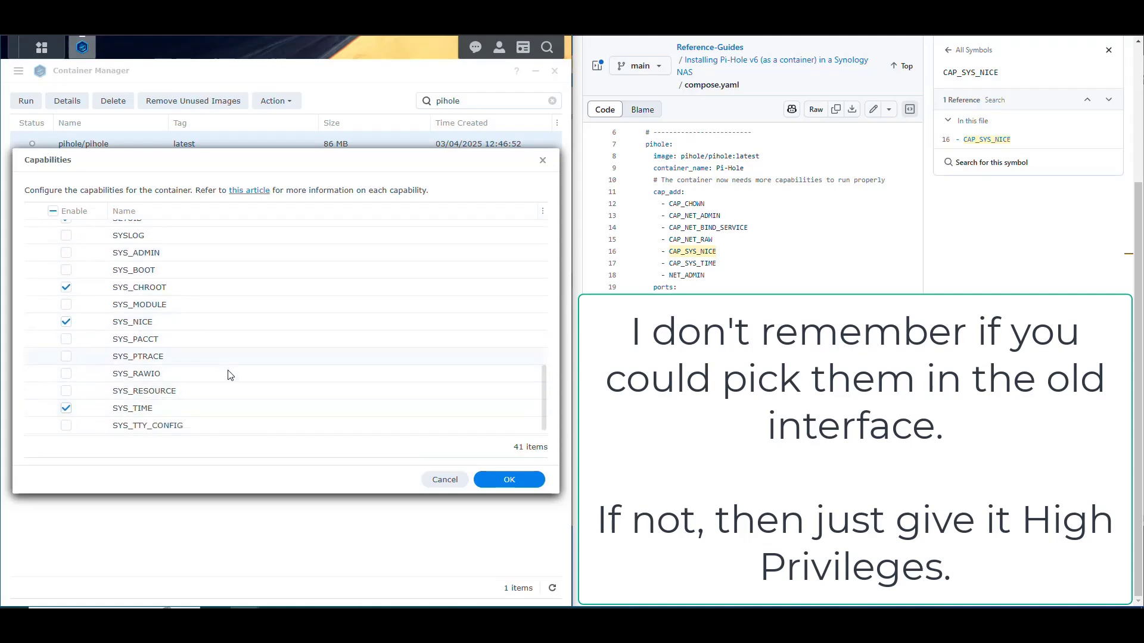
{"action": "scroll", "coordinate": [206, 361], "scroll_direction": "down", "scroll_amount": 1}
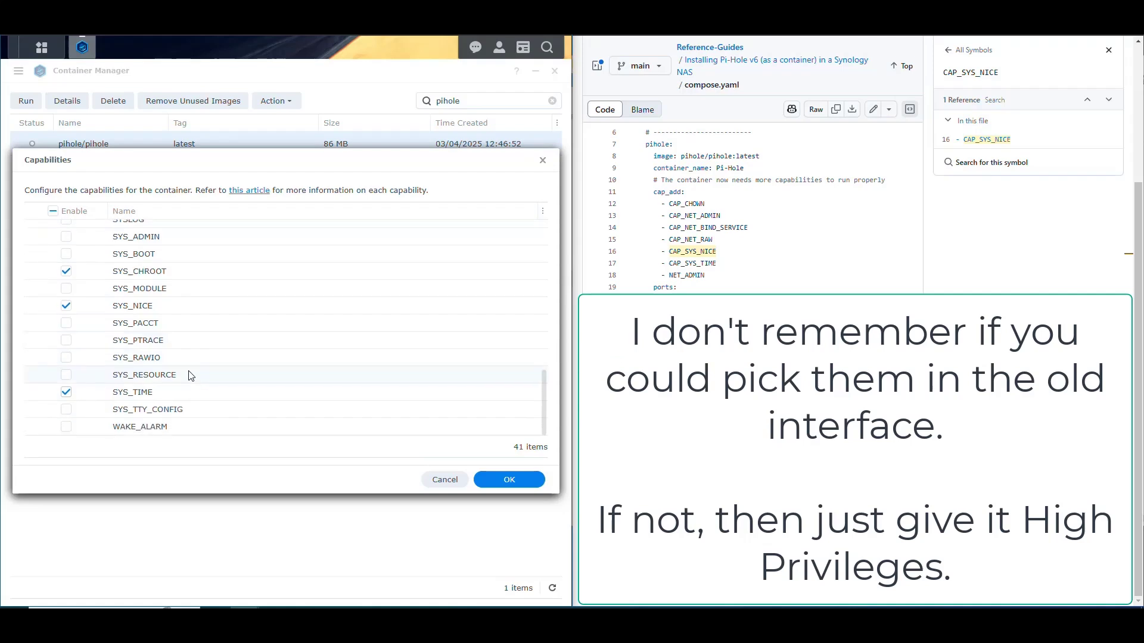
{"action": "scroll", "coordinate": [224, 356], "scroll_direction": "up", "scroll_amount": 8}
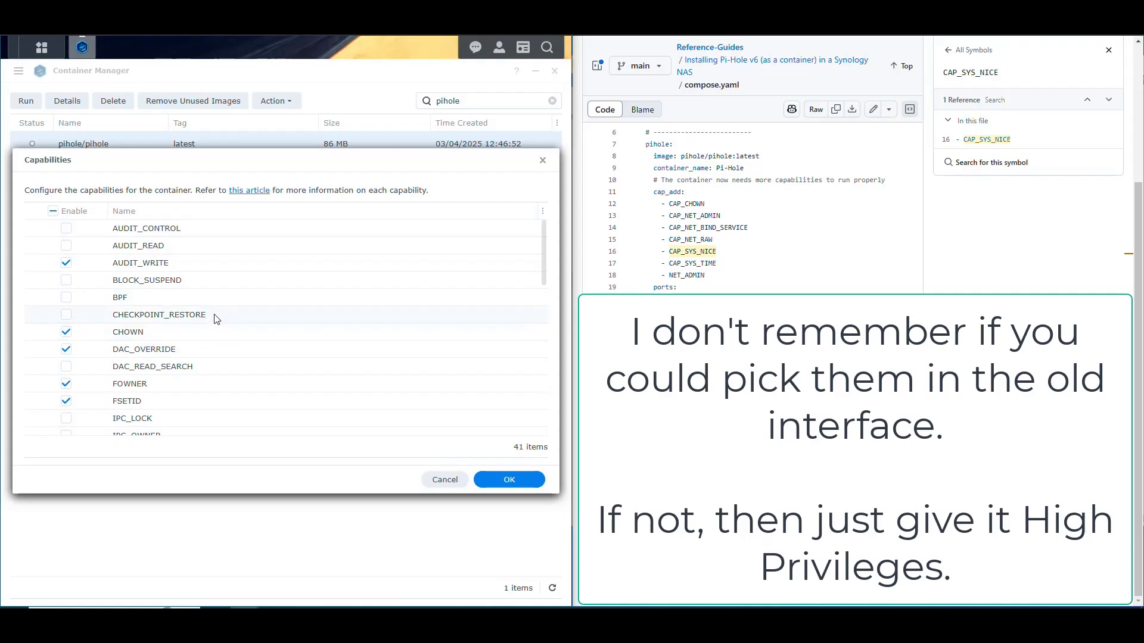
{"action": "scroll", "coordinate": [217, 320], "scroll_direction": "down", "scroll_amount": 8}
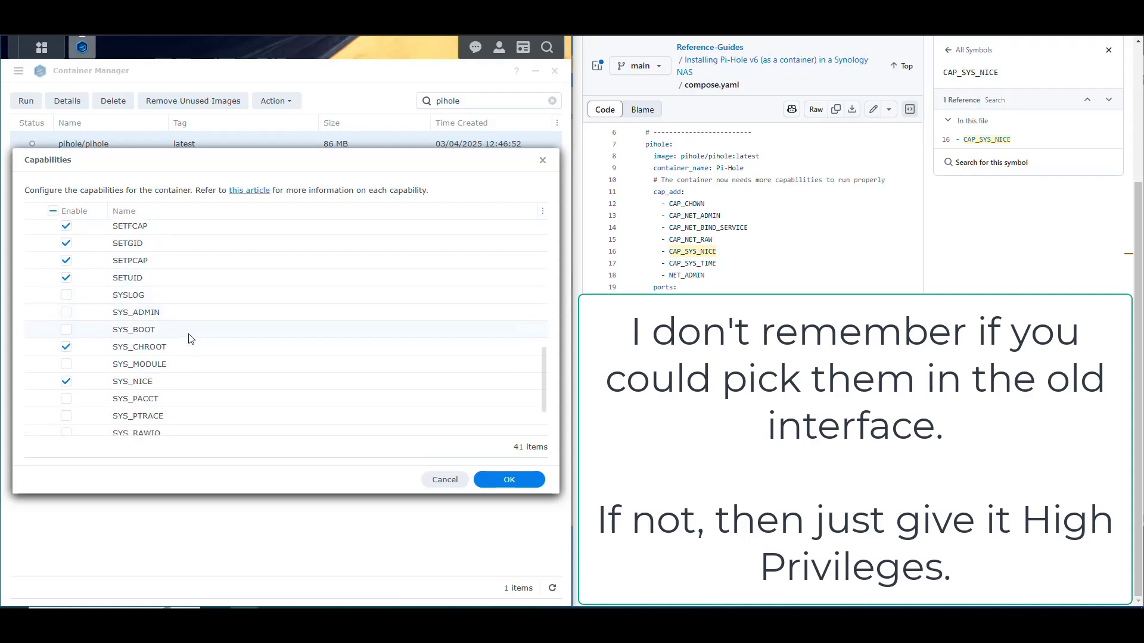
{"action": "scroll", "coordinate": [191, 339], "scroll_direction": "down", "scroll_amount": 2}
{"action": "scroll", "coordinate": [189, 332], "scroll_direction": "up", "scroll_amount": 5}
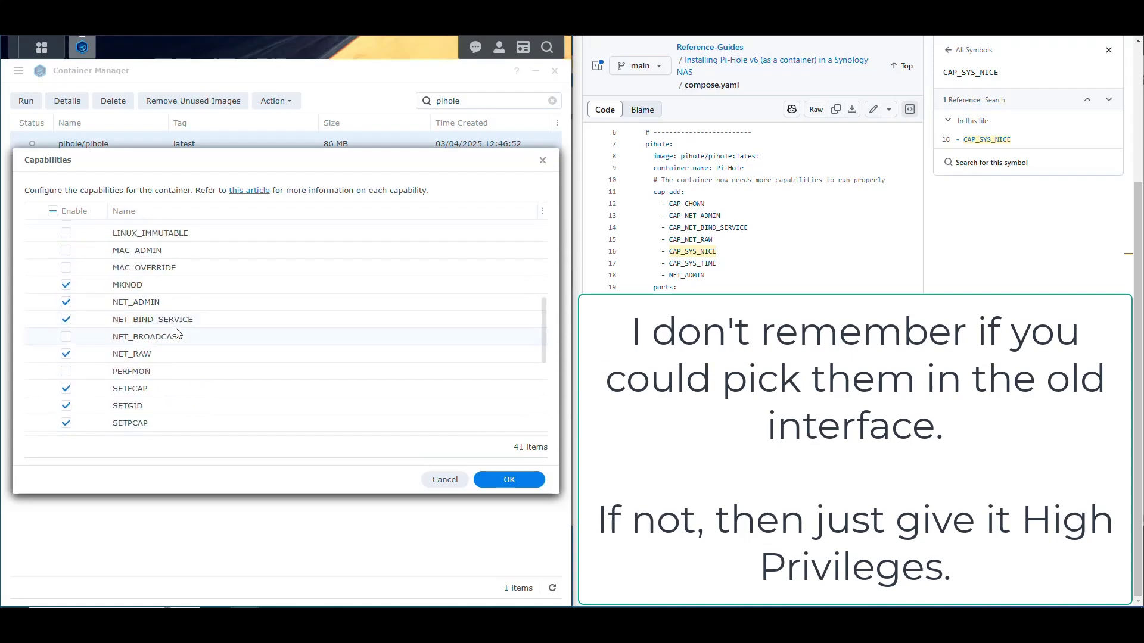
{"action": "scroll", "coordinate": [208, 335], "scroll_direction": "up", "scroll_amount": 5}
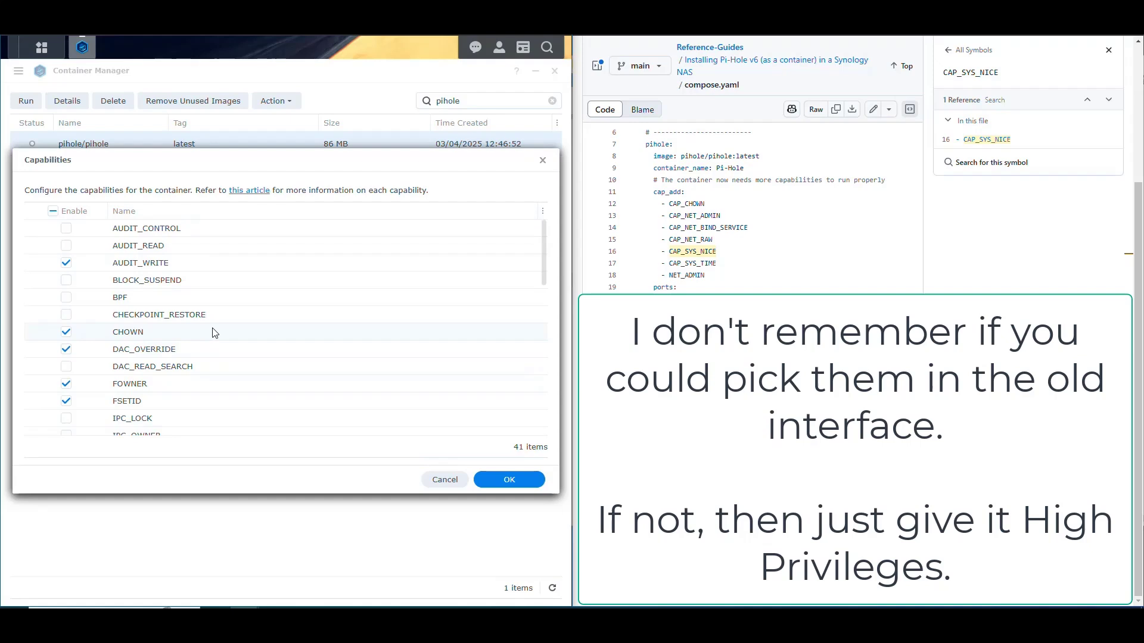
{"action": "left_click", "coordinate": [520, 480]}
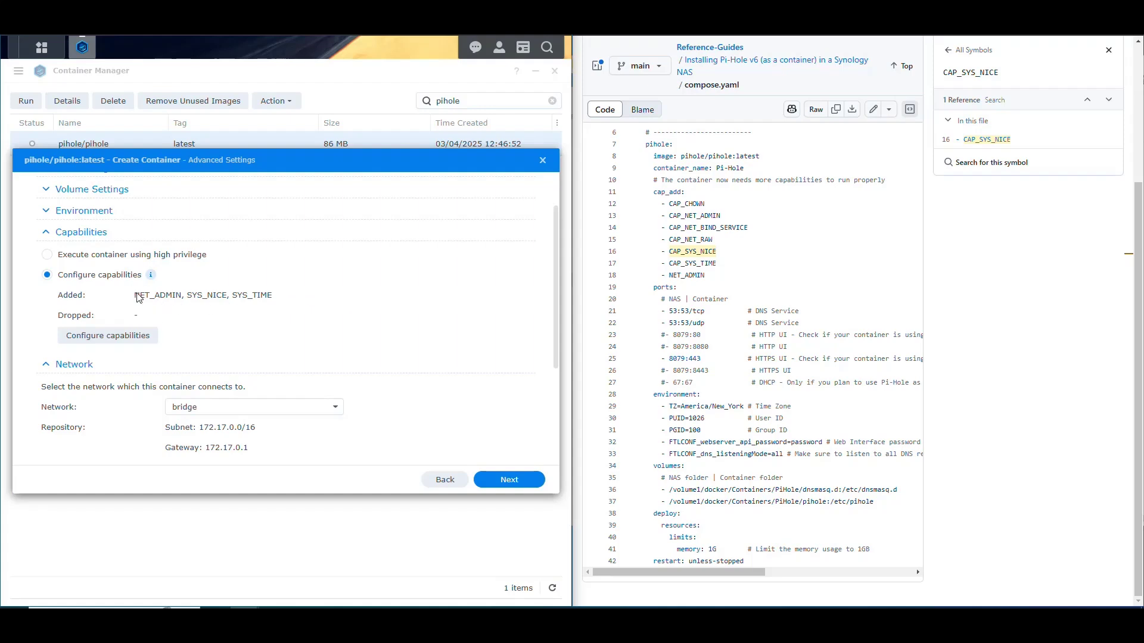
Review the Port, Volume, Environment and Capabilities sections, then proceed to the Summary page
{"action": "left_click", "coordinate": [48, 233]}
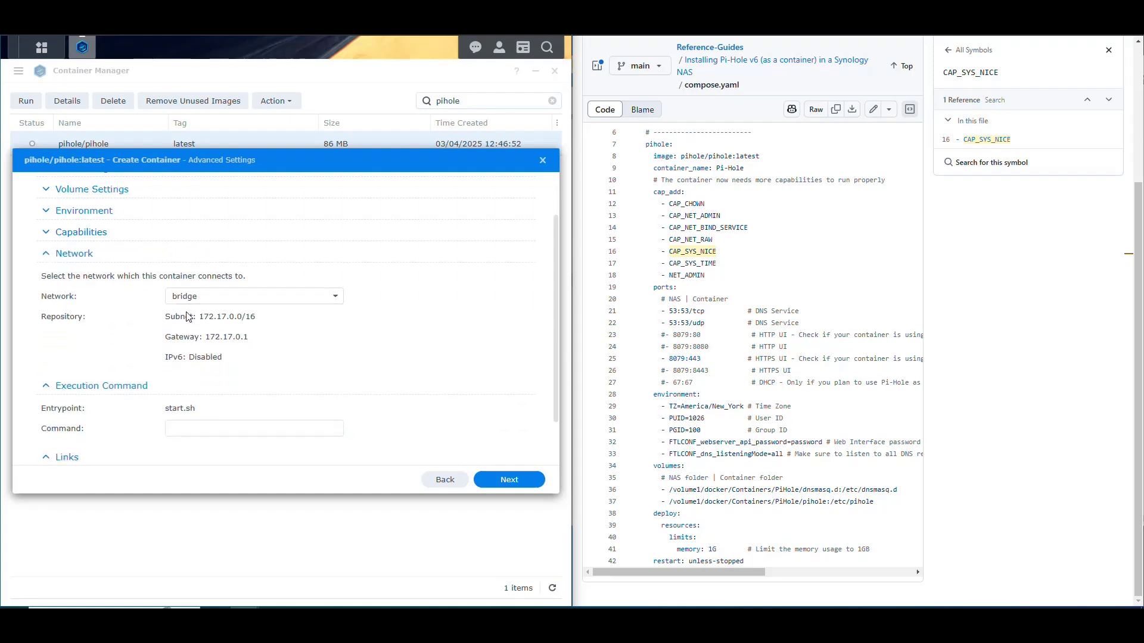
{"action": "left_click", "coordinate": [47, 257]}
{"action": "left_click", "coordinate": [46, 331]}
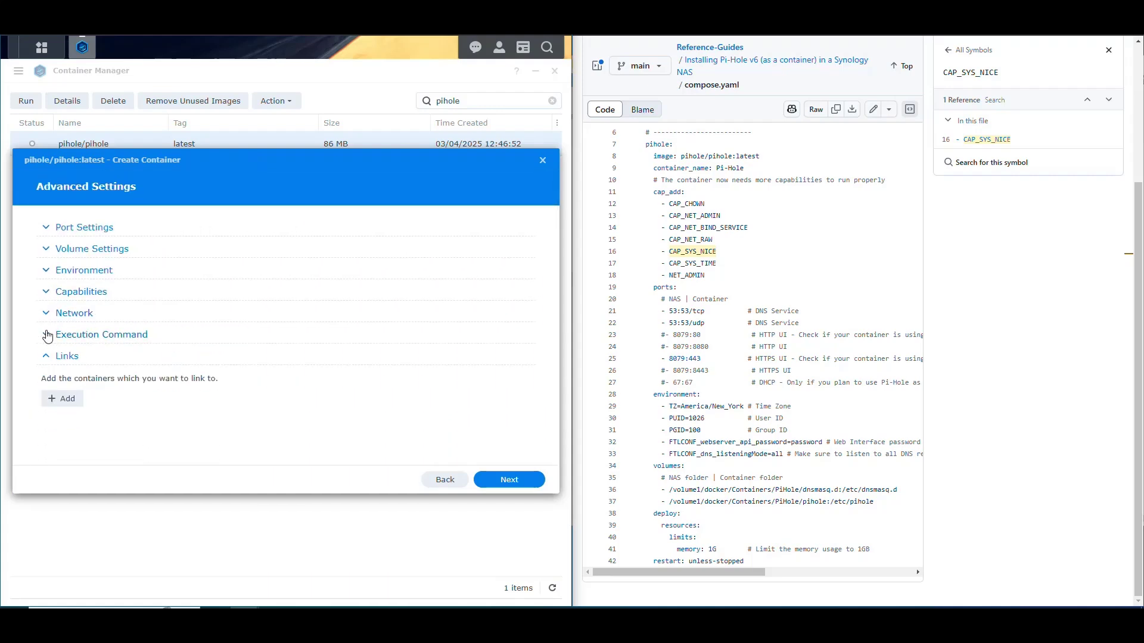
{"action": "left_click", "coordinate": [47, 357]}
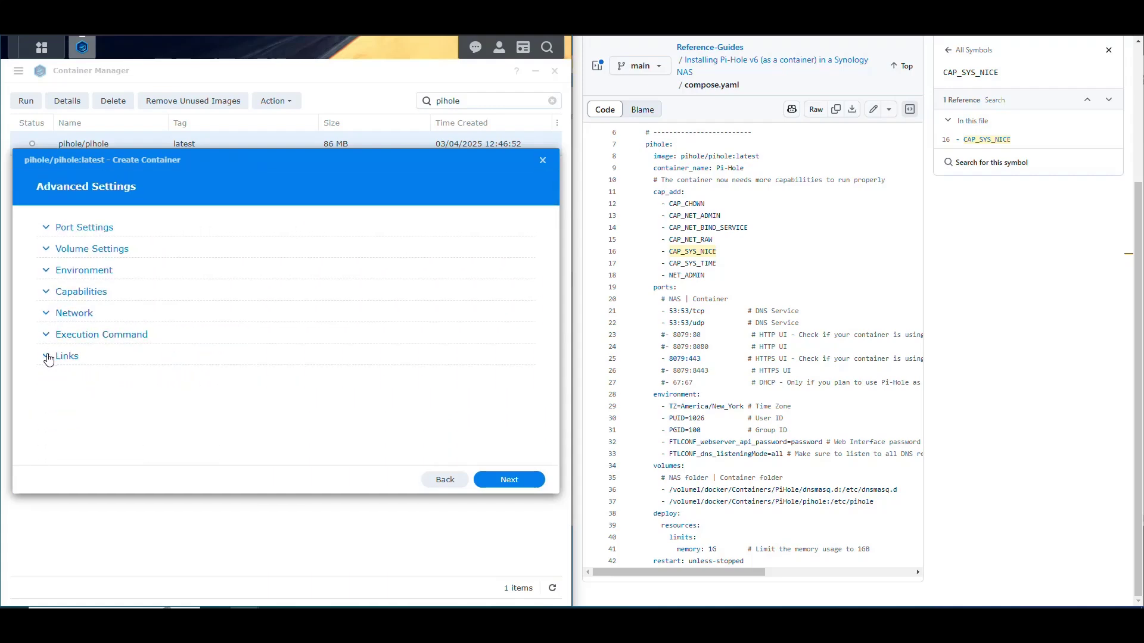
{"action": "left_click", "coordinate": [46, 229]}
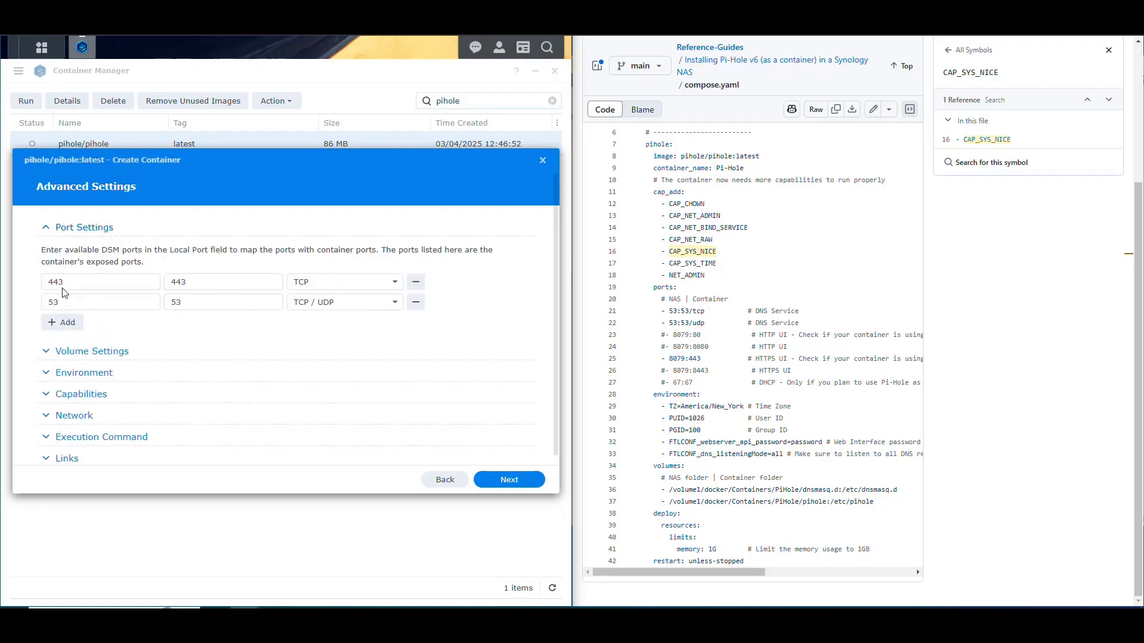
{"action": "left_click", "coordinate": [46, 352]}
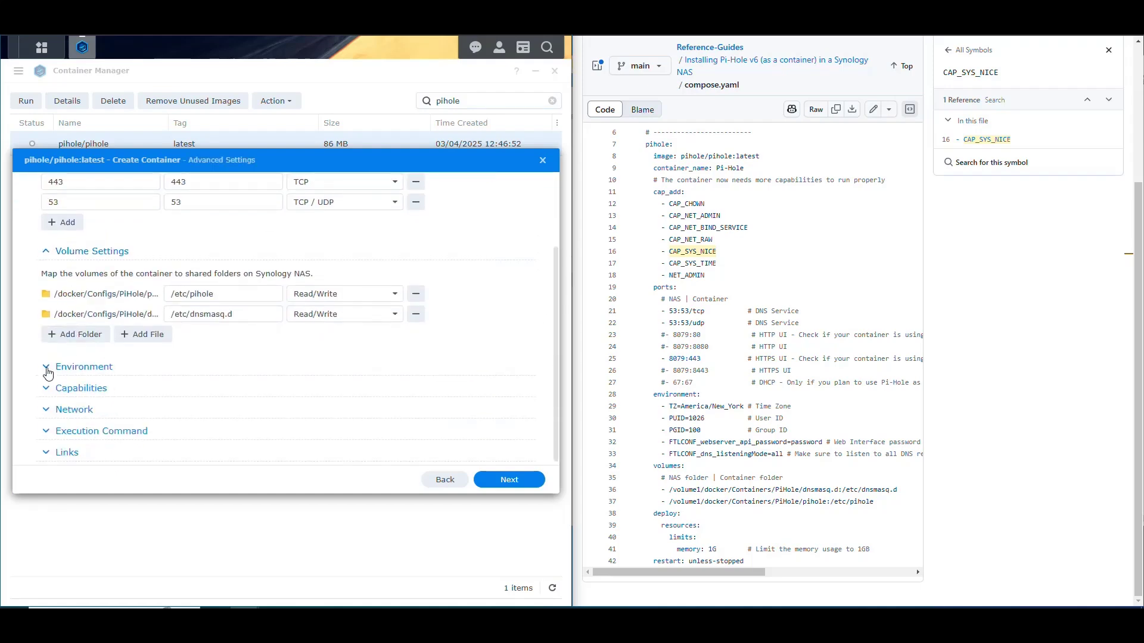
{"action": "left_click", "coordinate": [47, 369]}
{"action": "left_click", "coordinate": [46, 422]}
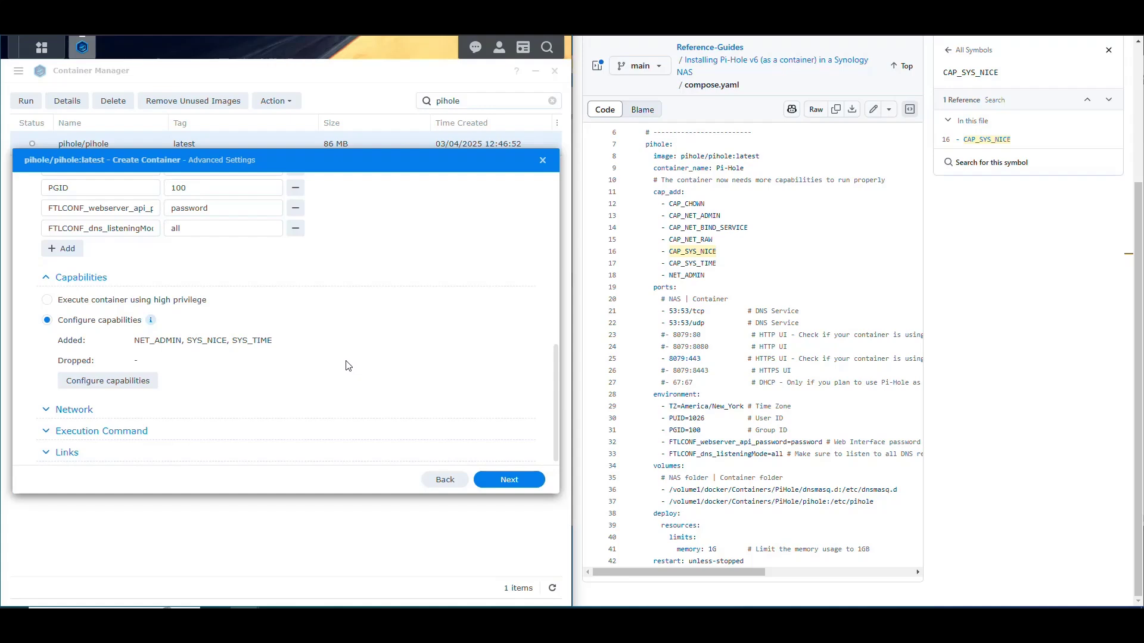
{"action": "scroll", "coordinate": [349, 364], "scroll_direction": "up", "scroll_amount": 10}
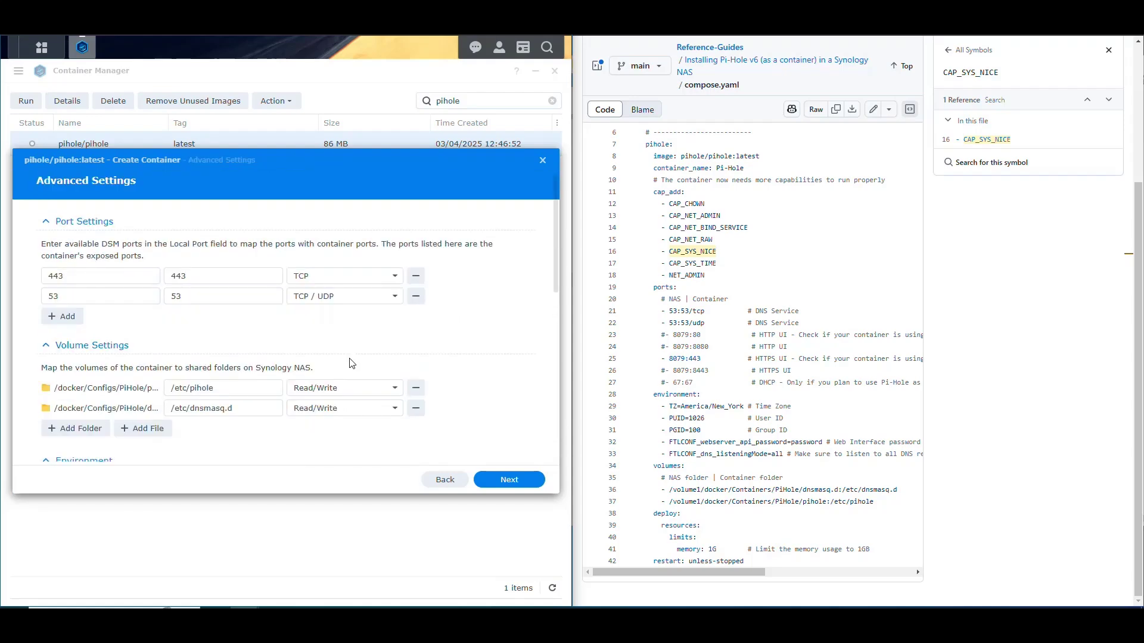
{"action": "scroll", "coordinate": [360, 336], "scroll_direction": "down", "scroll_amount": 8}
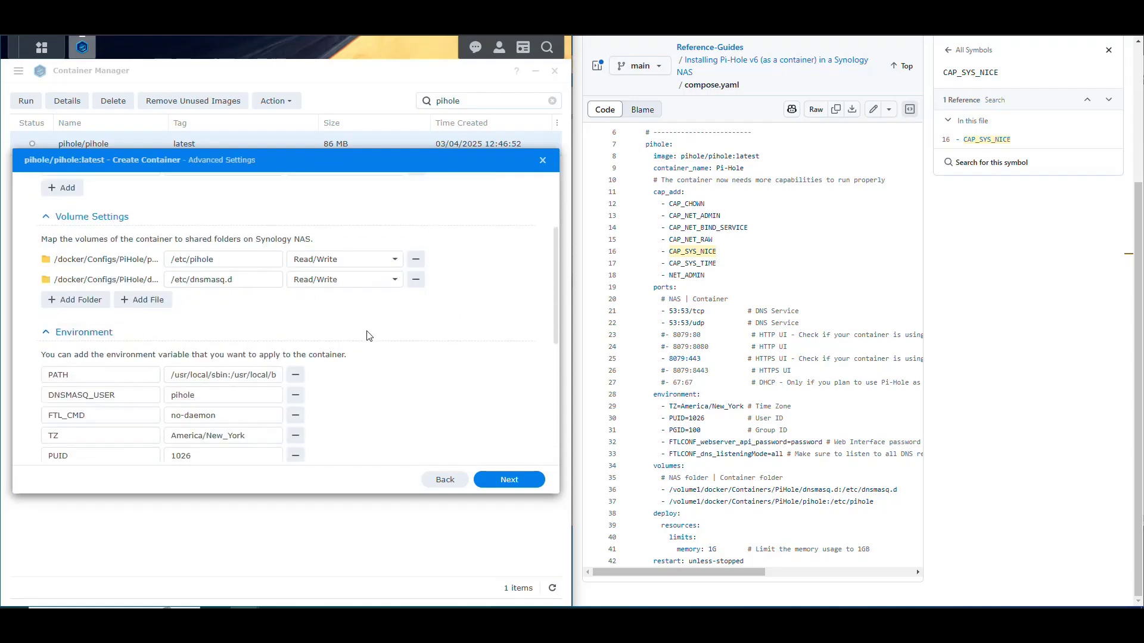
{"action": "left_click", "coordinate": [521, 476]}
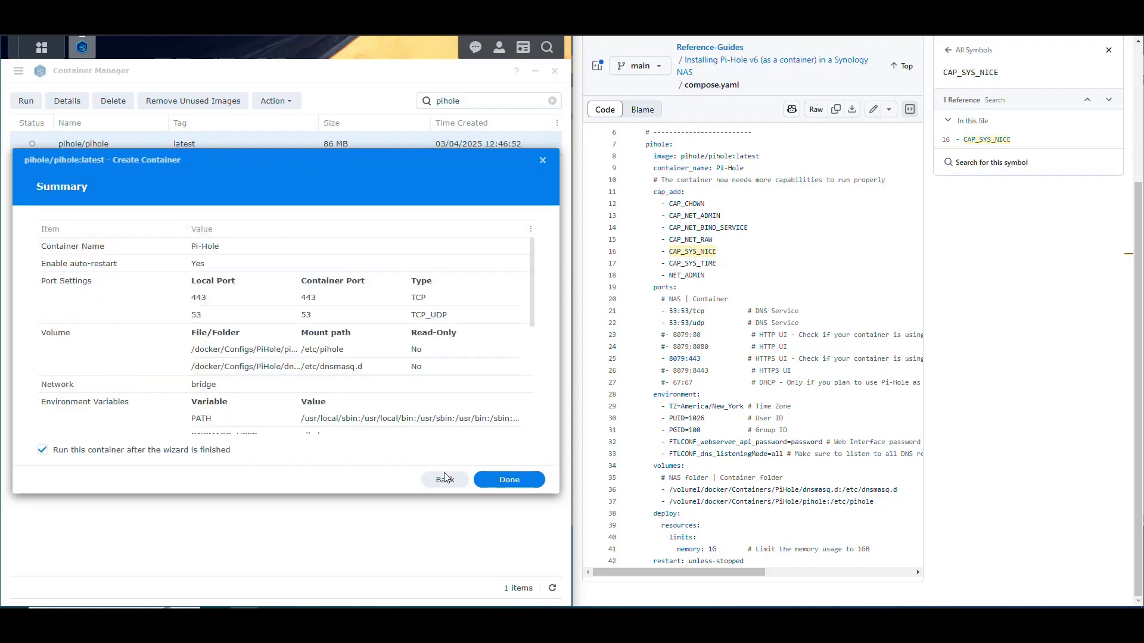
{"action": "scroll", "coordinate": [355, 313], "scroll_direction": "down", "scroll_amount": 5}
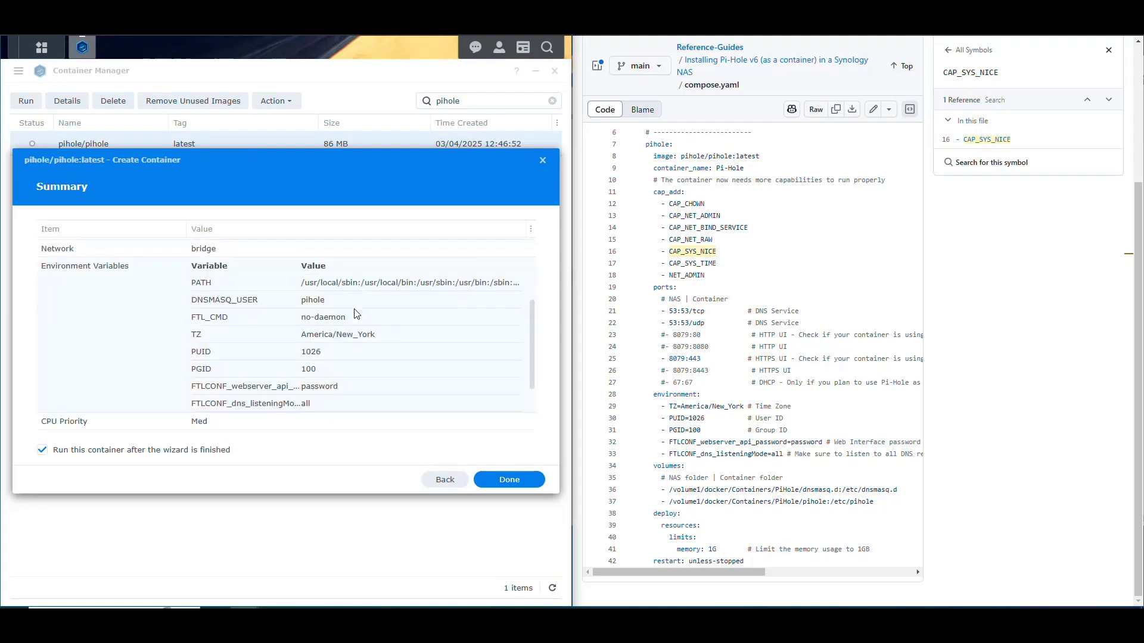
{"action": "scroll", "coordinate": [358, 340], "scroll_direction": "up", "scroll_amount": 5}
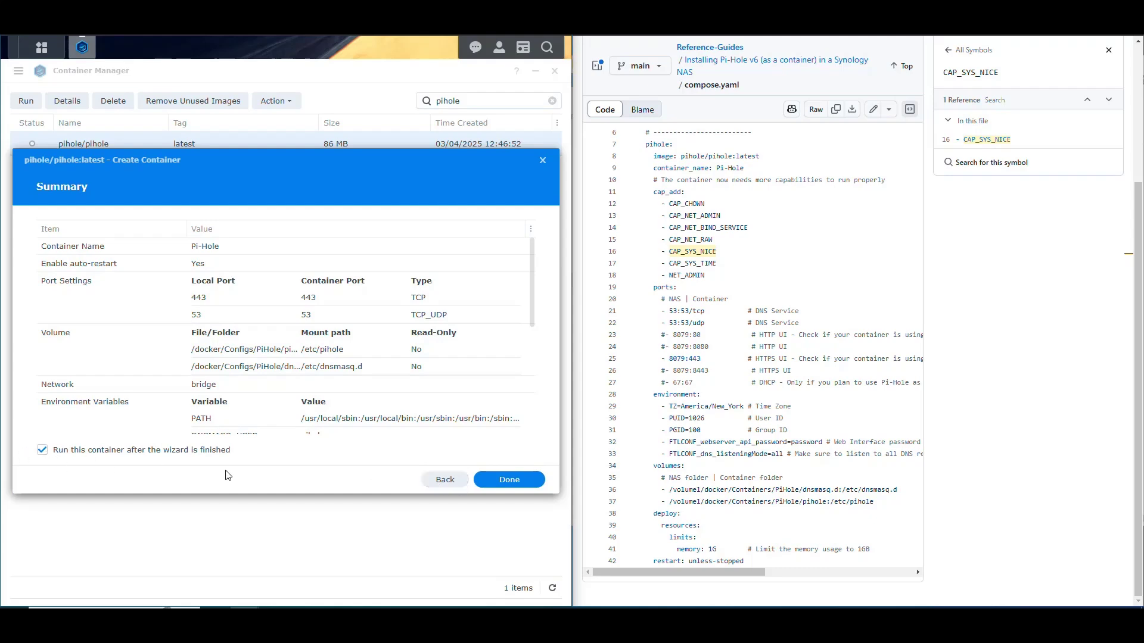
{"action": "left_click", "coordinate": [514, 480]}
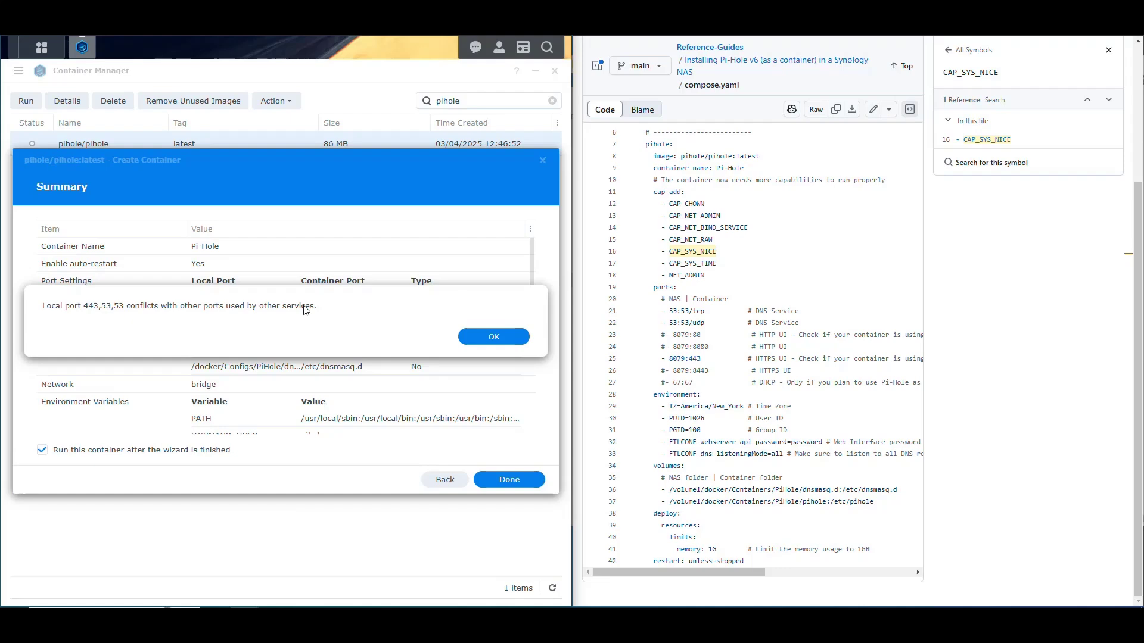
{"action": "left_click", "coordinate": [495, 341]}
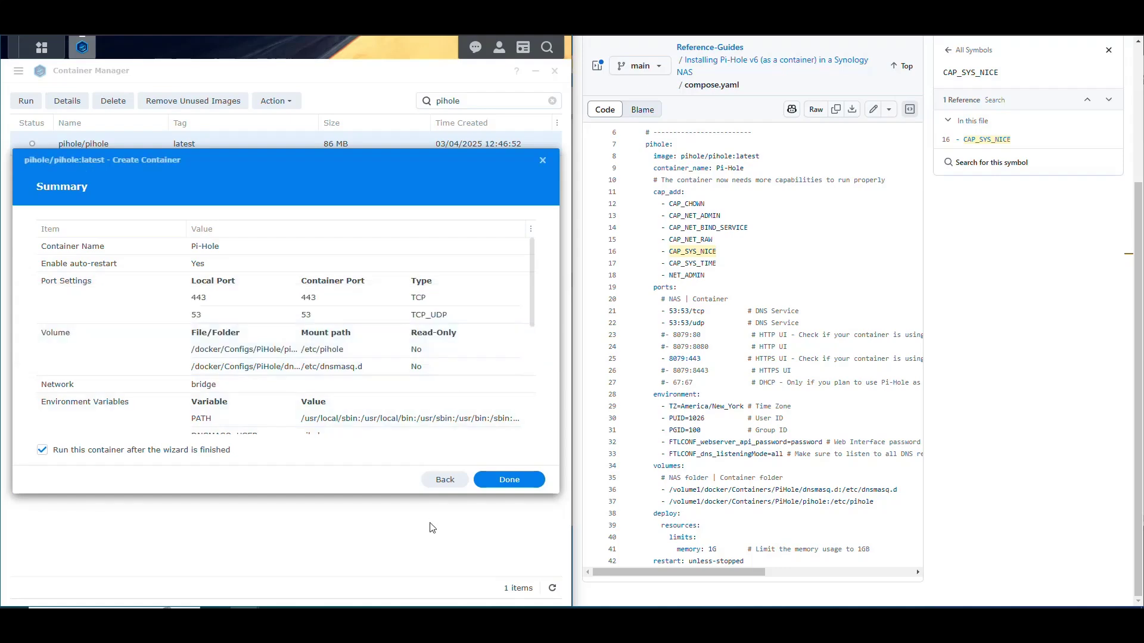
Change the local port to 8443, remove the port 53 mapping, and try creating the container
{"action": "left_click", "coordinate": [444, 481]}
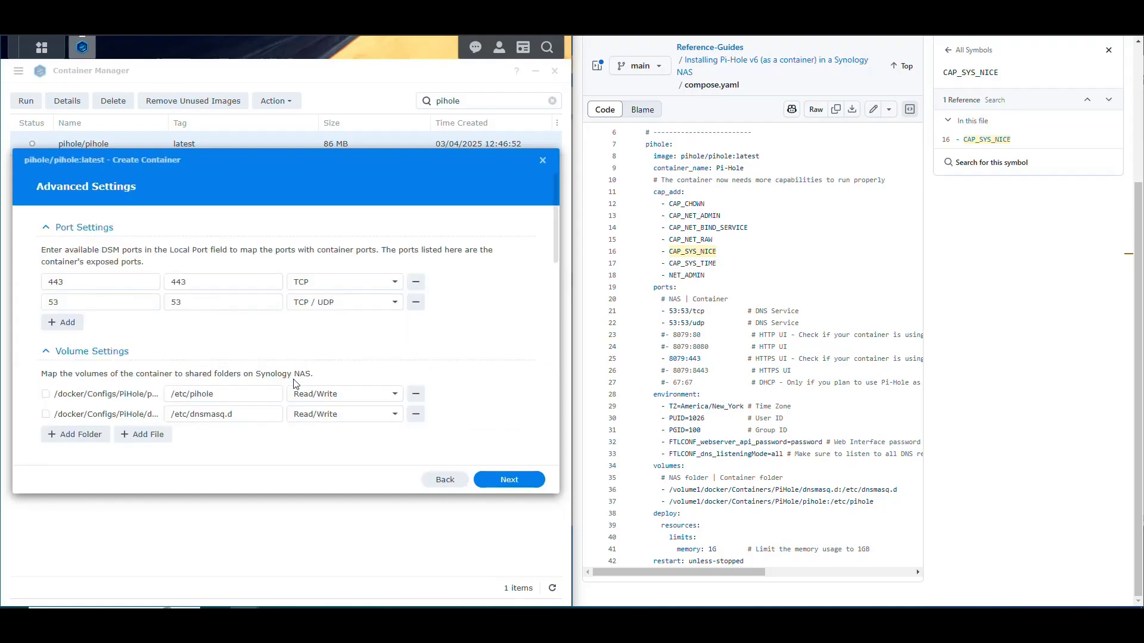
{"action": "left_click", "coordinate": [50, 285]}
{"action": "type", "text": "8"}
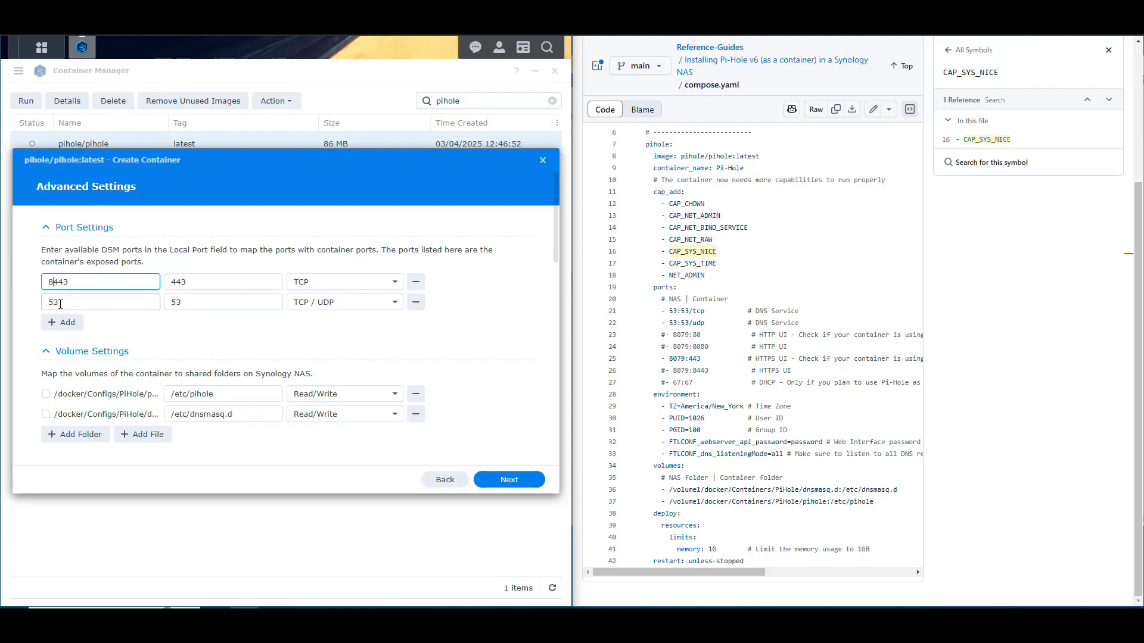
{"action": "left_click", "coordinate": [416, 302]}
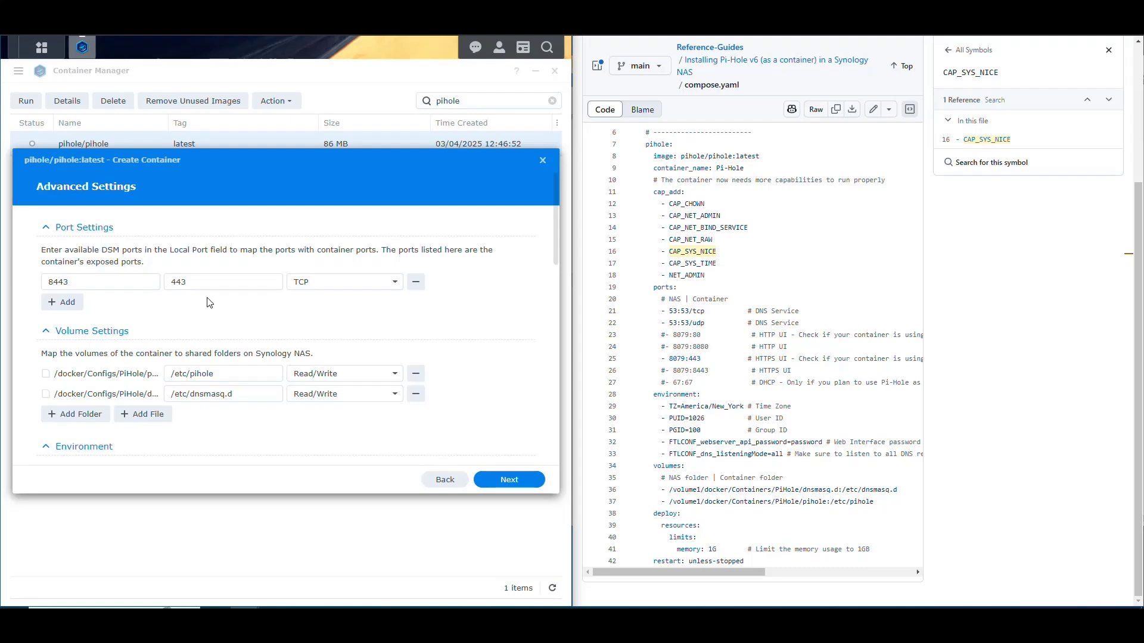
{"action": "double_click", "coordinate": [104, 281]}
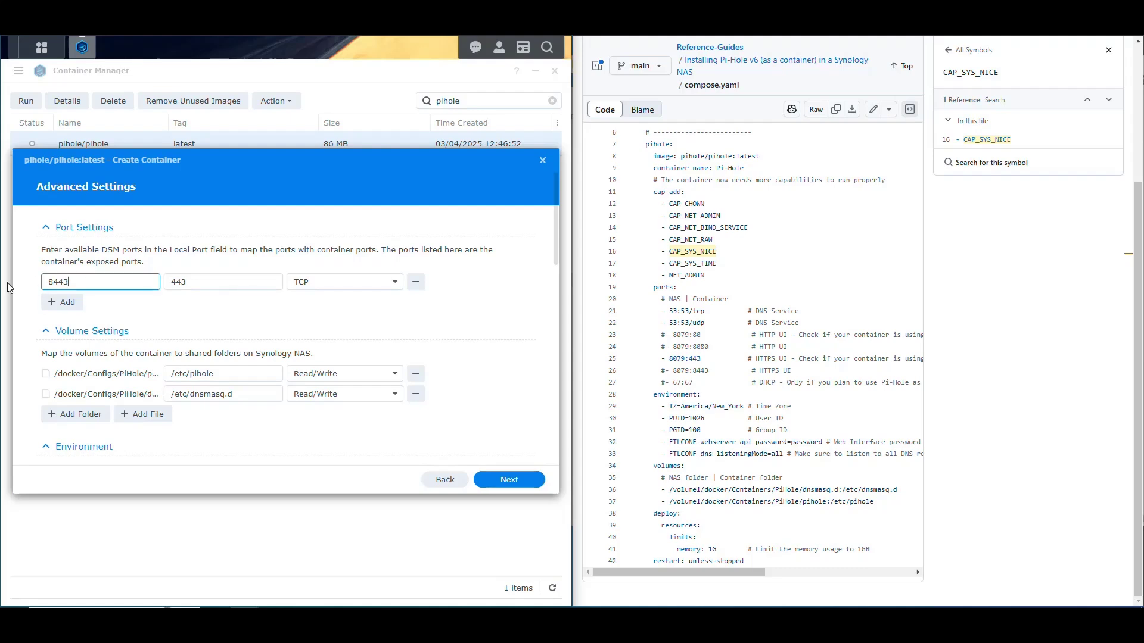
{"action": "left_click", "coordinate": [104, 281]}
{"action": "left_click", "coordinate": [512, 480]}
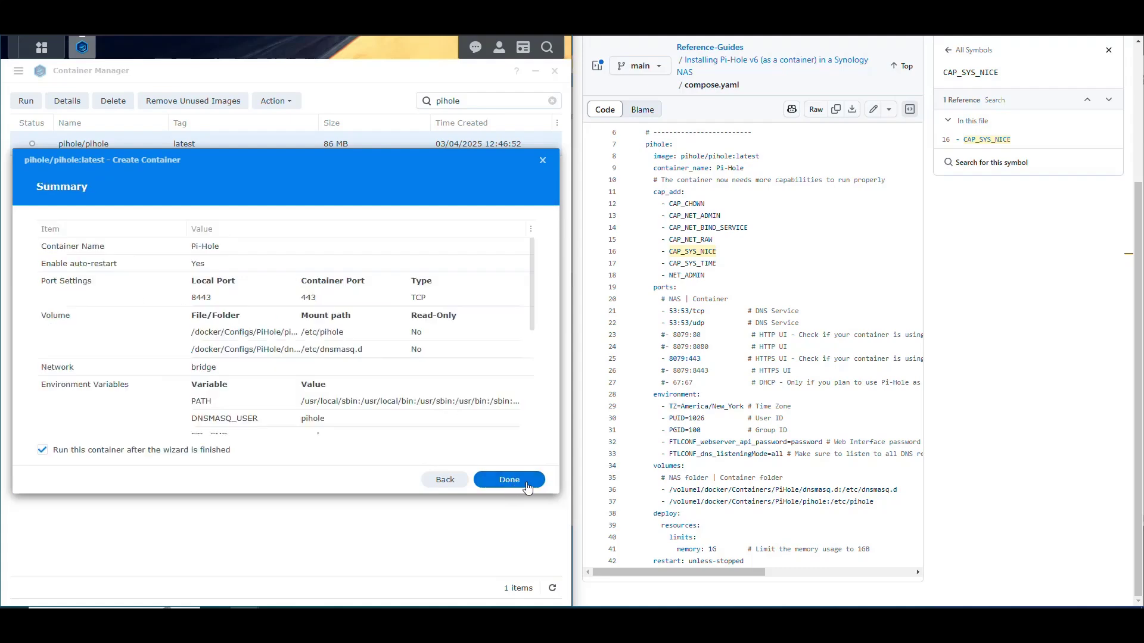
{"action": "left_click", "coordinate": [518, 483]}
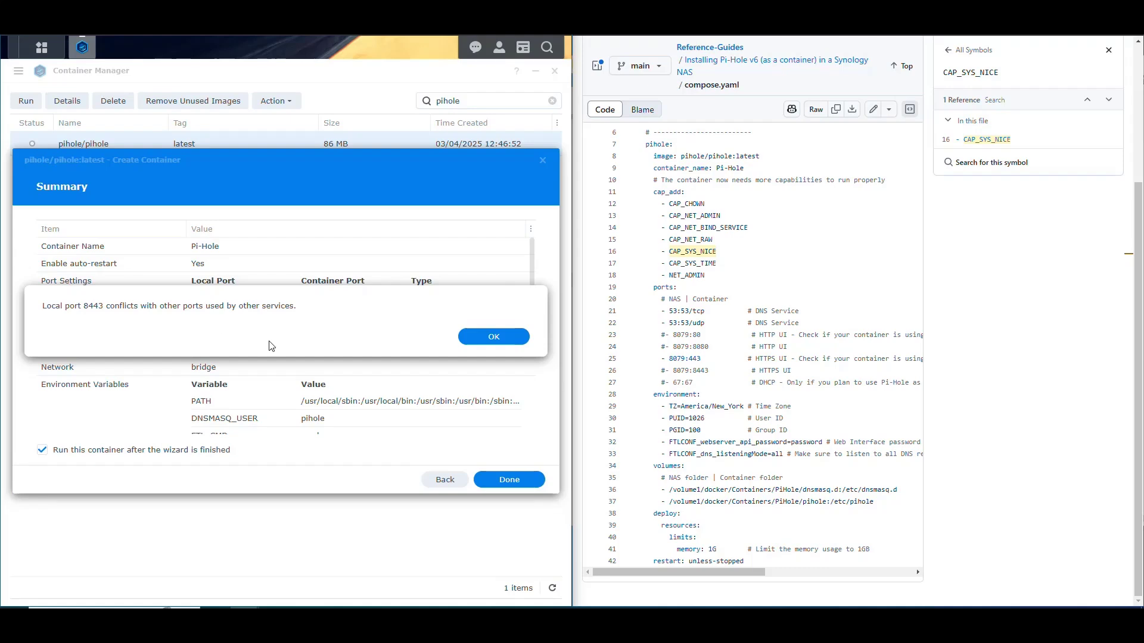
{"action": "left_click", "coordinate": [496, 341]}
Change the local port from 8443 to 4443 after the port conflict warning and continue
{"action": "left_click", "coordinate": [442, 488]}
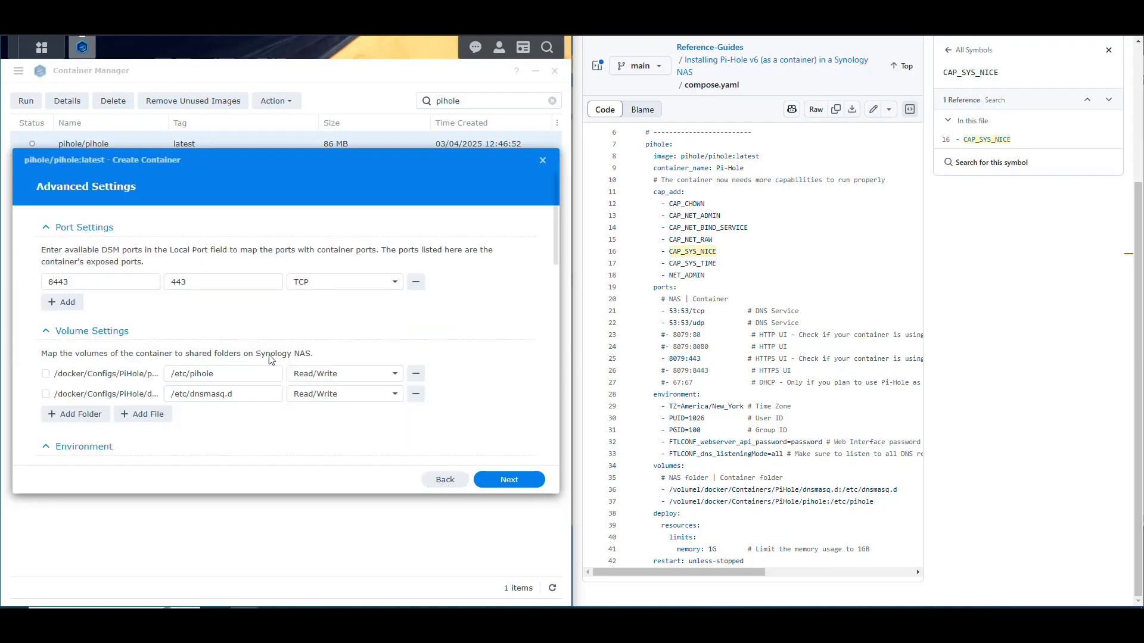
{"action": "left_click", "coordinate": [54, 283]}
{"action": "key", "text": "BackSpace"}
{"action": "type", "text": "4"}
{"action": "left_click", "coordinate": [516, 480]}
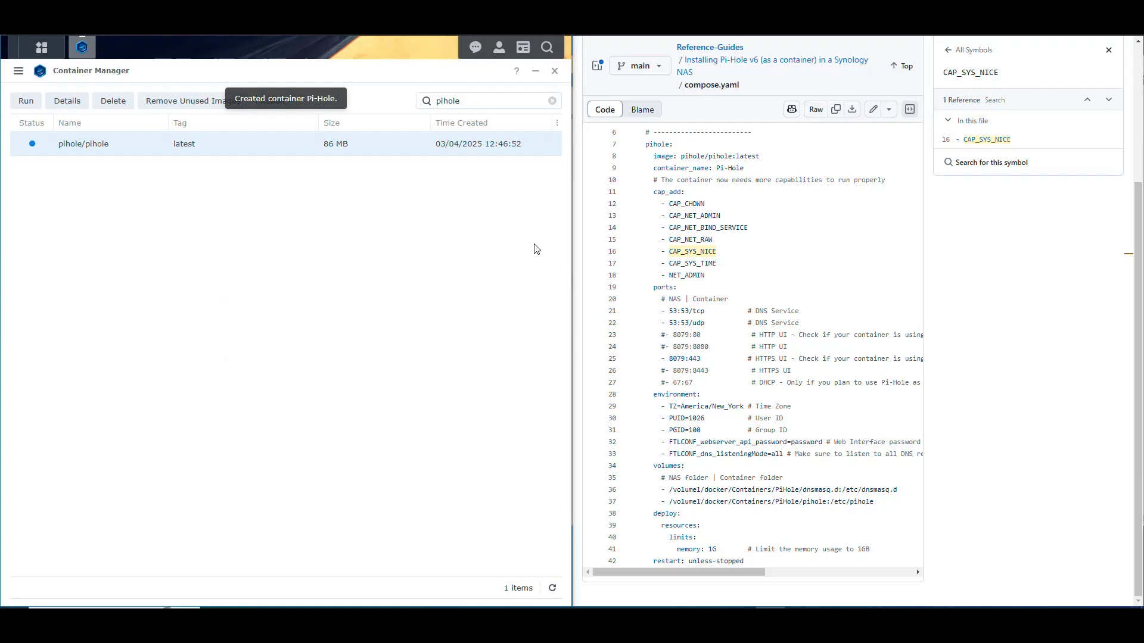
Open the Pi-Hole container's Log tab from the container list
{"action": "left_click", "coordinate": [19, 71]}
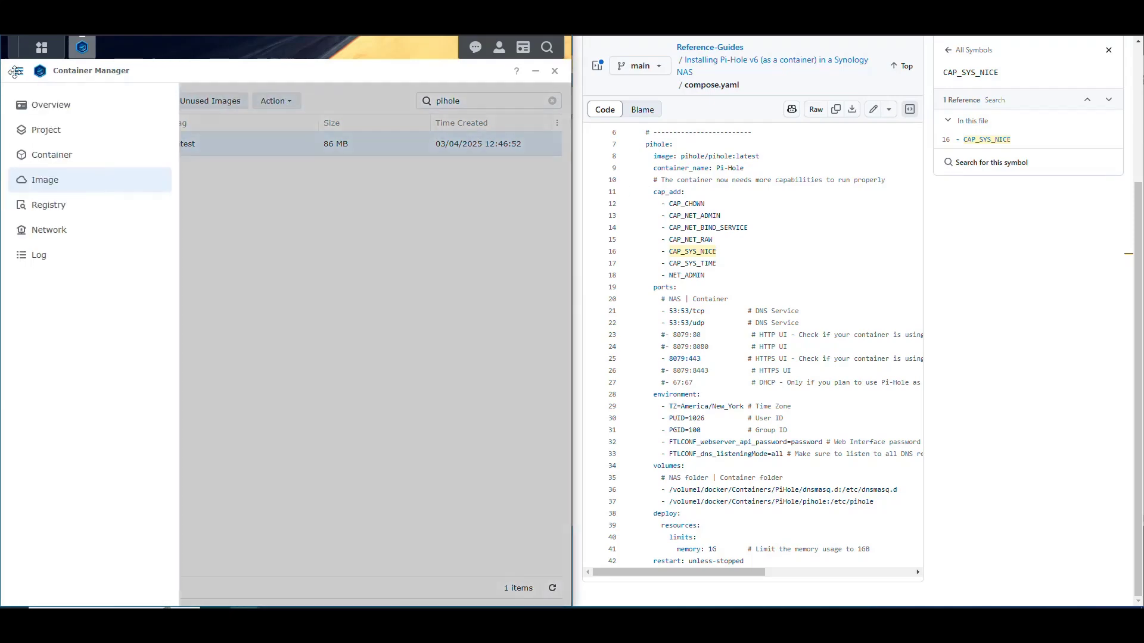
{"action": "left_click", "coordinate": [50, 161]}
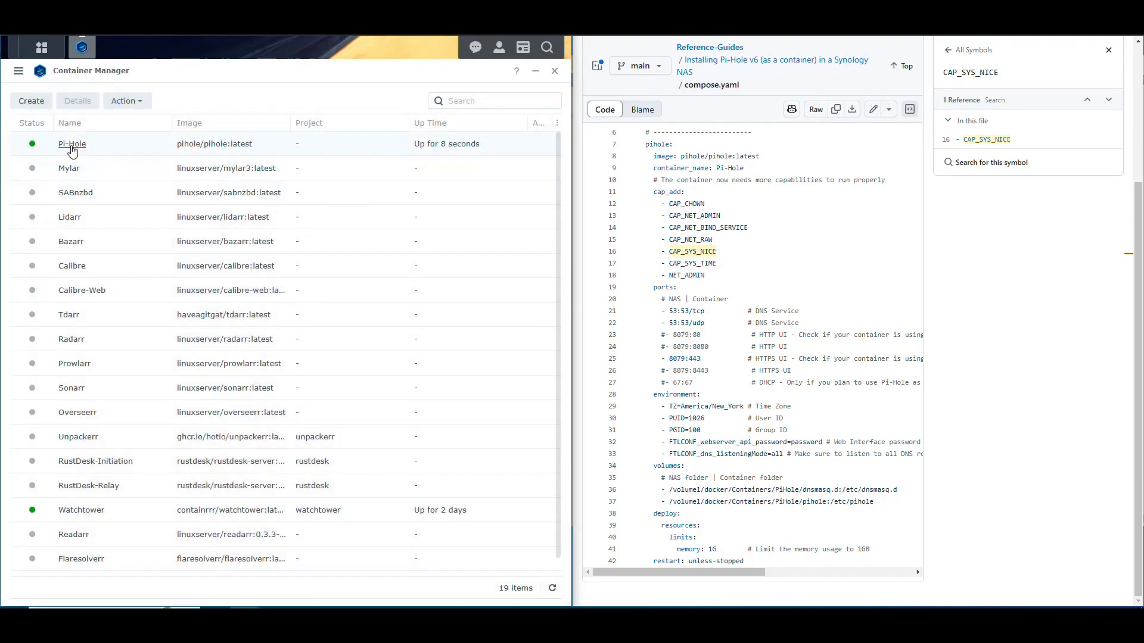
{"action": "scroll", "coordinate": [115, 224], "scroll_direction": "down", "scroll_amount": 1}
{"action": "scroll", "coordinate": [107, 220], "scroll_direction": "up", "scroll_amount": 1}
{"action": "double_click", "coordinate": [73, 144]}
{"action": "left_click", "coordinate": [120, 138]}
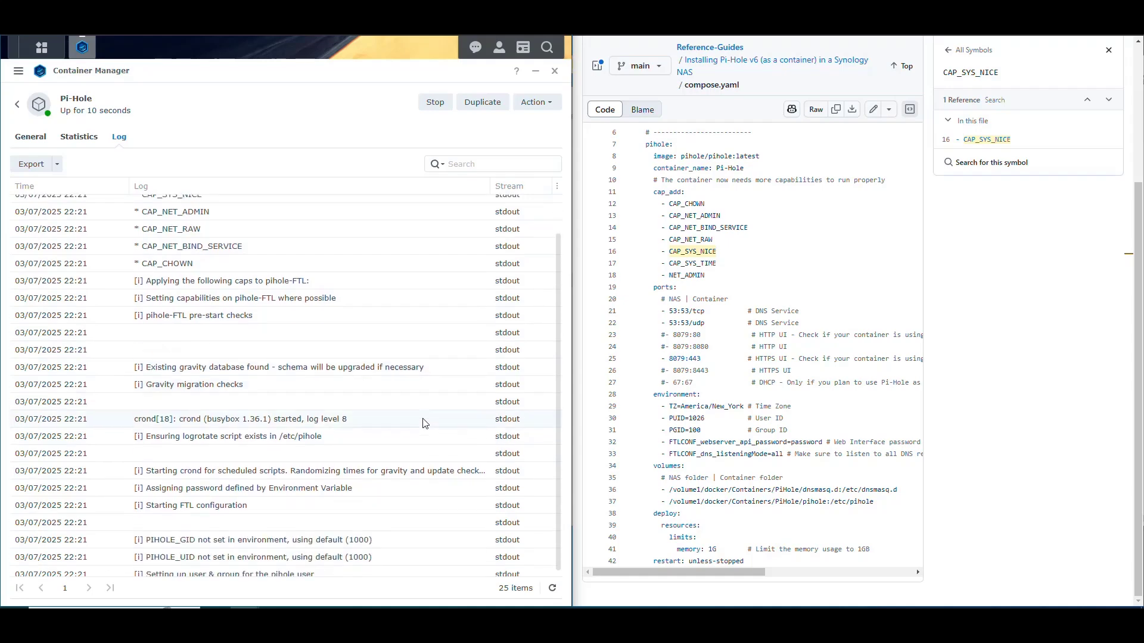
Refresh the Pi-Hole log and scan the entries until the container reports Healthy
{"action": "left_click", "coordinate": [552, 588]}
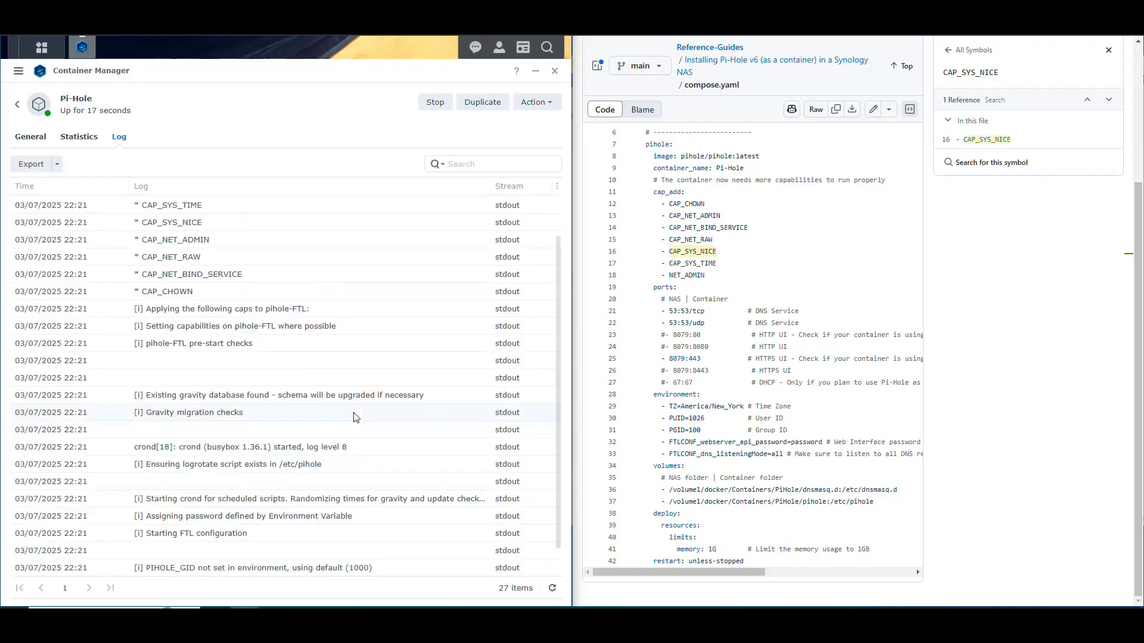
{"action": "scroll", "coordinate": [369, 405], "scroll_direction": "down", "scroll_amount": 1}
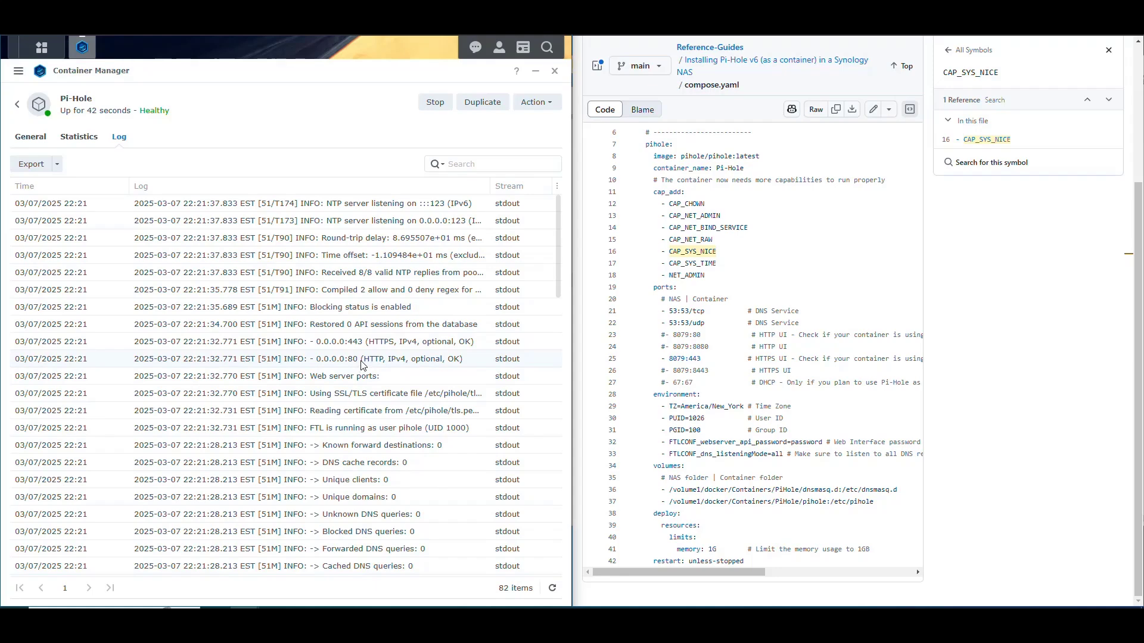
{"action": "scroll", "coordinate": [364, 367], "scroll_direction": "down", "scroll_amount": 6}
{"action": "scroll", "coordinate": [397, 380], "scroll_direction": "up", "scroll_amount": 6}
{"action": "left_click", "coordinate": [553, 588]}
Load 10.0.0.73 on port 4443 in a new Chrome tab
{"action": "key", "text": "ctrl+t"}
{"action": "type", "text": "10.0.0.73"}
{"action": "key", "text": "Return"}
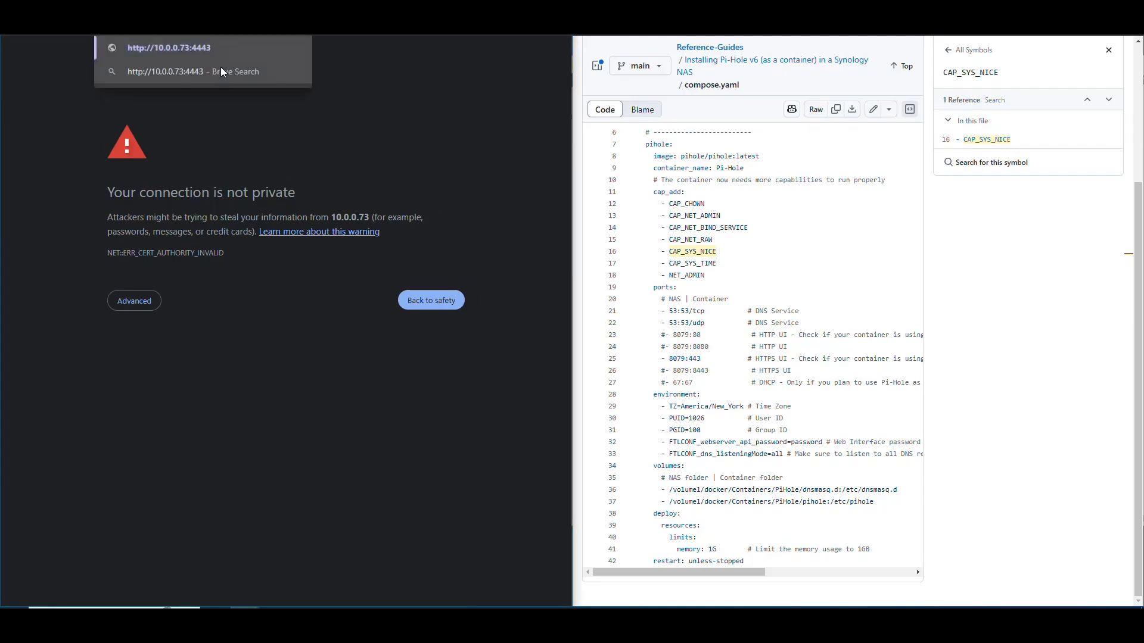
{"action": "key", "text": "Return"}
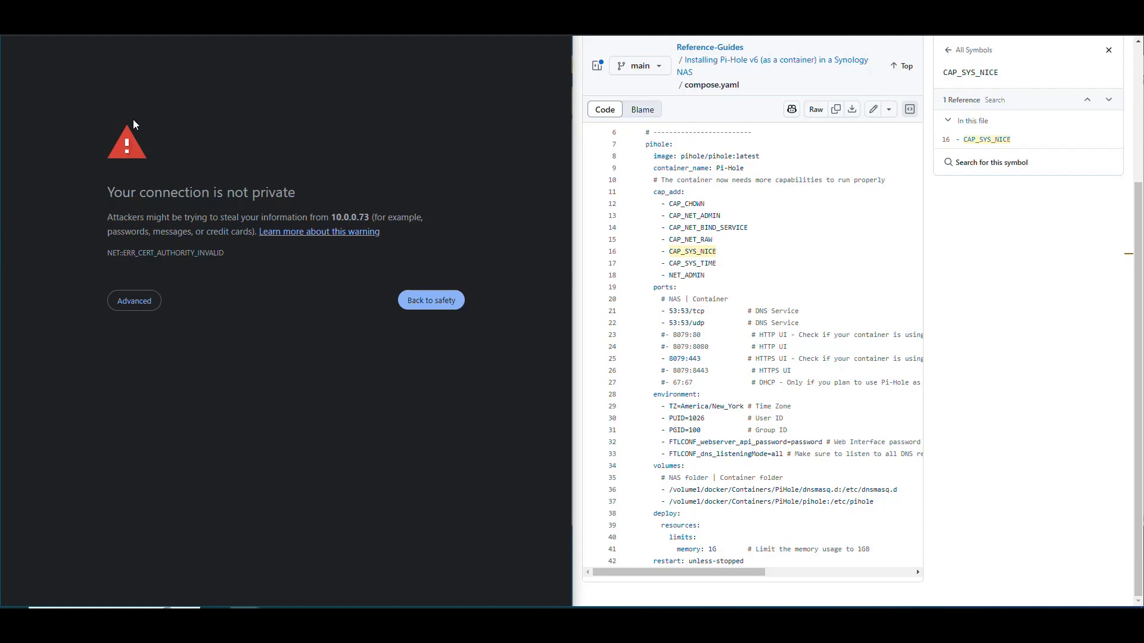
Inspect the site's certificate and proceed past the untrusted certificate warning
{"action": "left_click", "coordinate": [114, 35]}
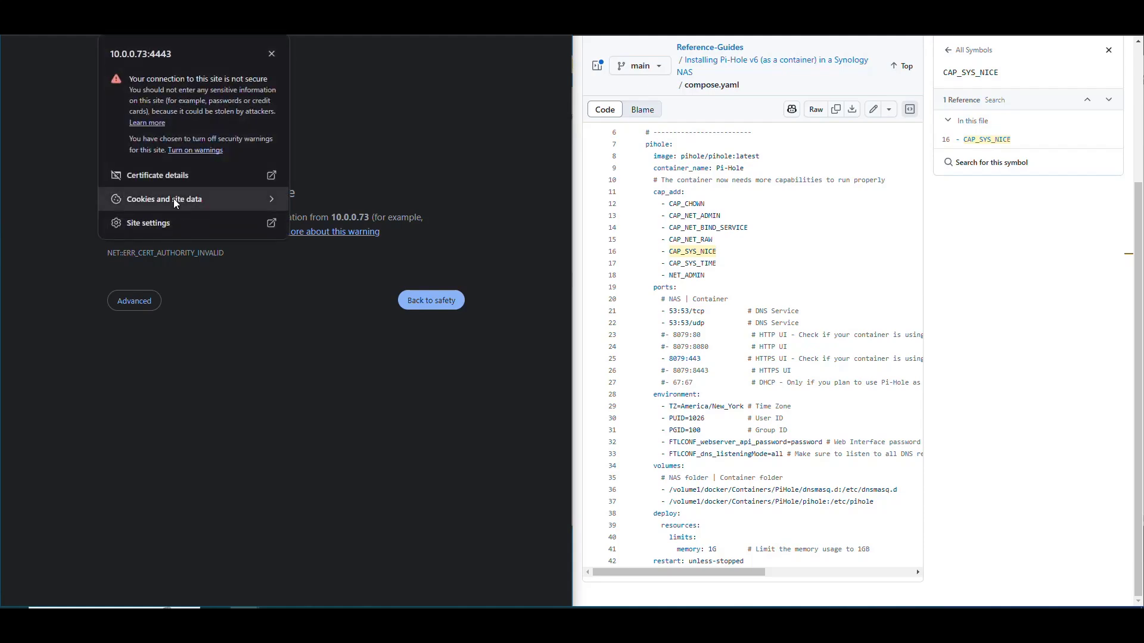
{"action": "left_click", "coordinate": [170, 176]}
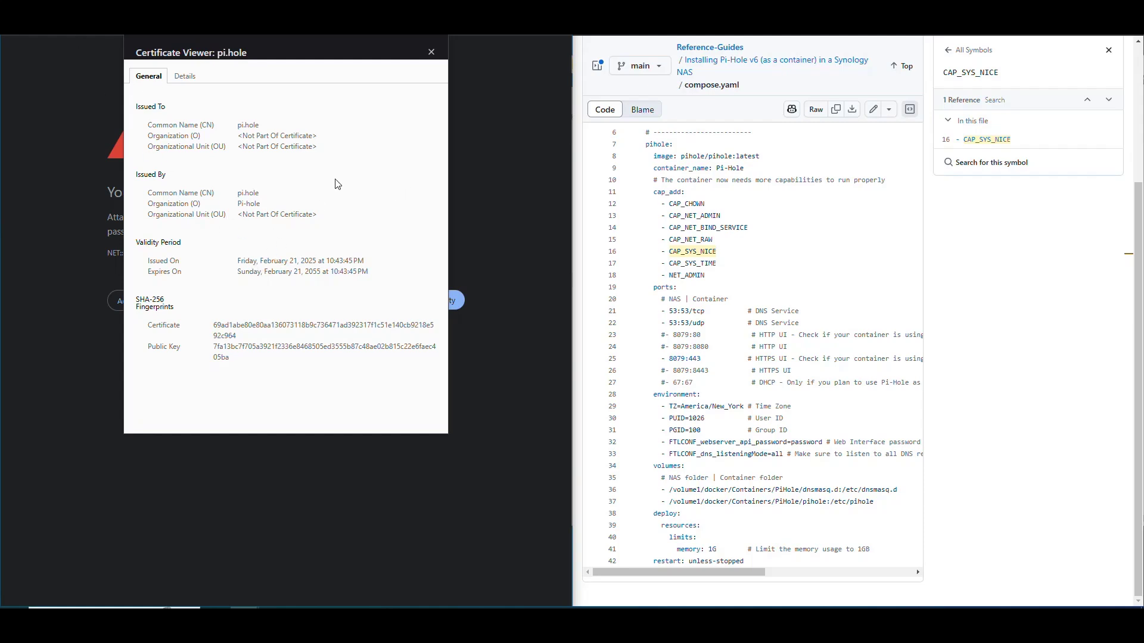
{"action": "left_click", "coordinate": [431, 52]}
{"action": "left_click", "coordinate": [134, 302]}
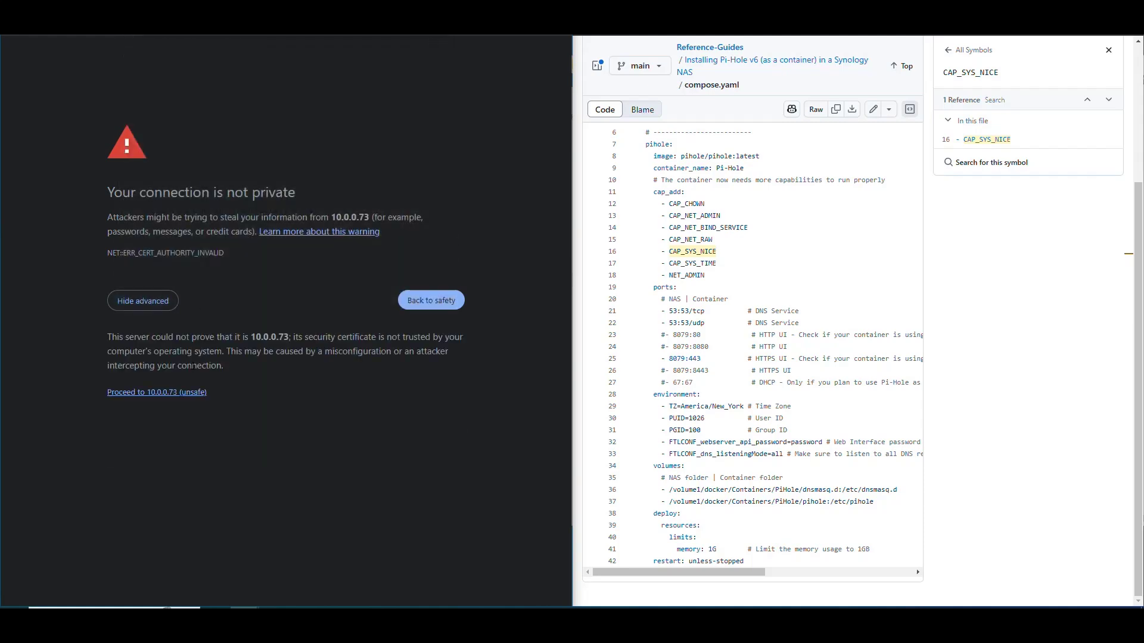
{"action": "left_click", "coordinate": [184, 396]}
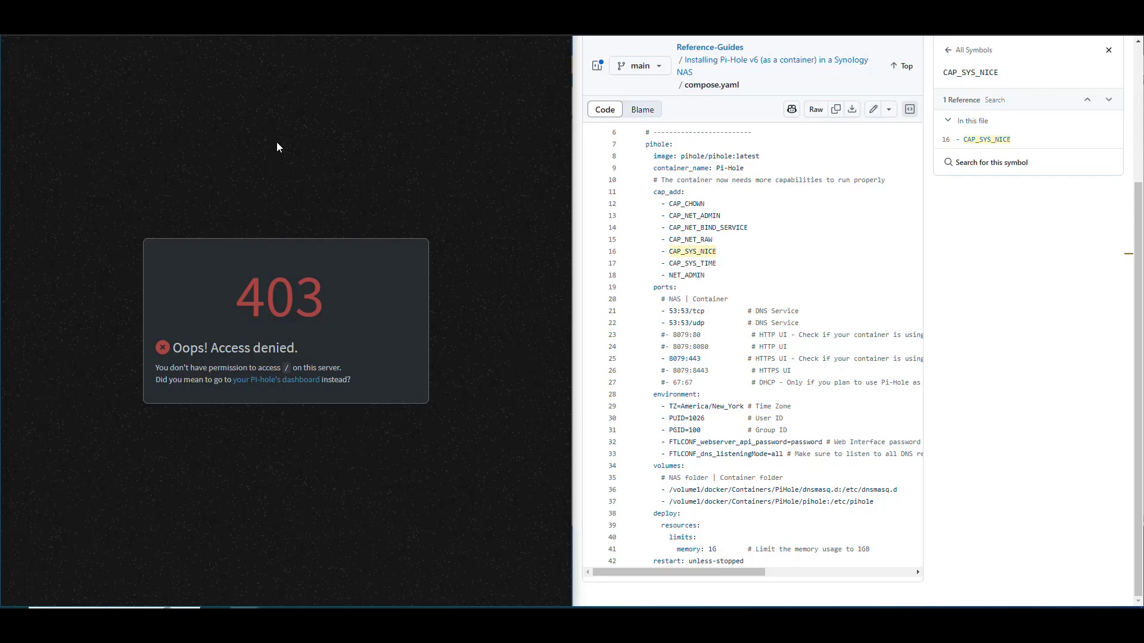
Append admin to the address to load the Pi-hole login page
{"action": "key", "text": "ctrl+l"}
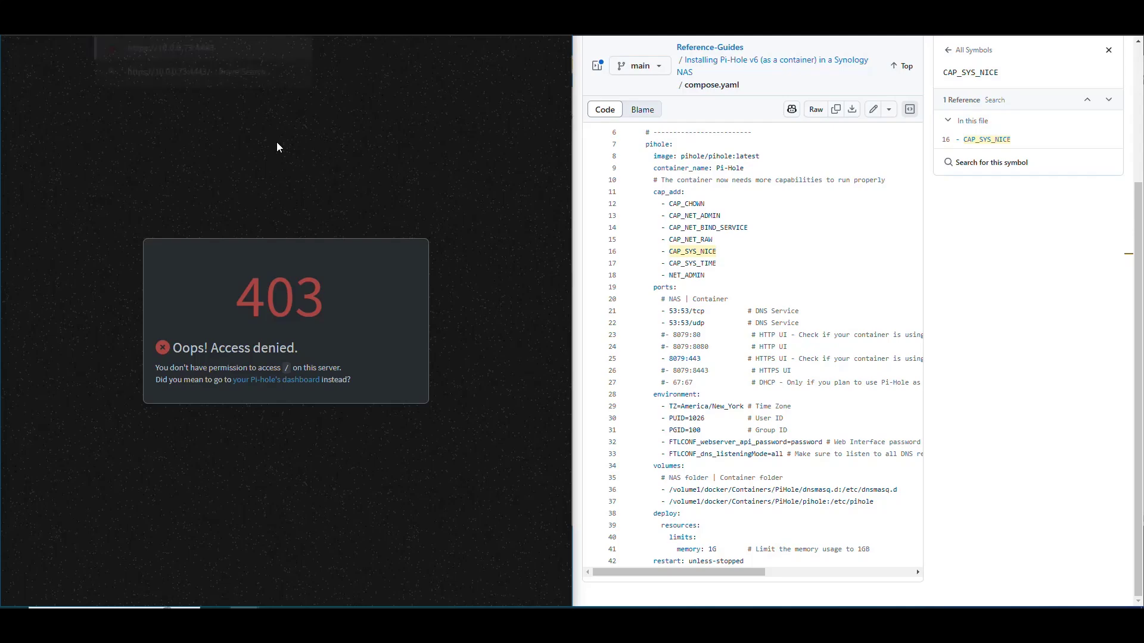
{"action": "key", "text": "End"}
{"action": "type", "text": "admin"}
{"action": "key", "text": "Return"}
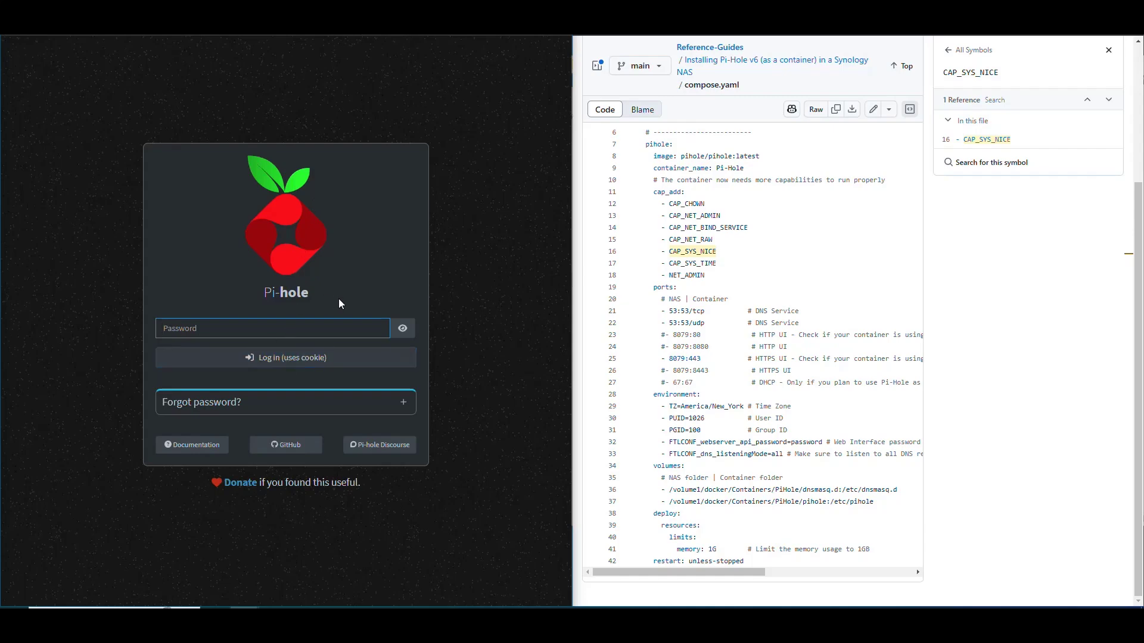
Look up the web password variable in the container's General tab and log in to Pi-hole with it
{"action": "left_click", "coordinate": [369, 23]}
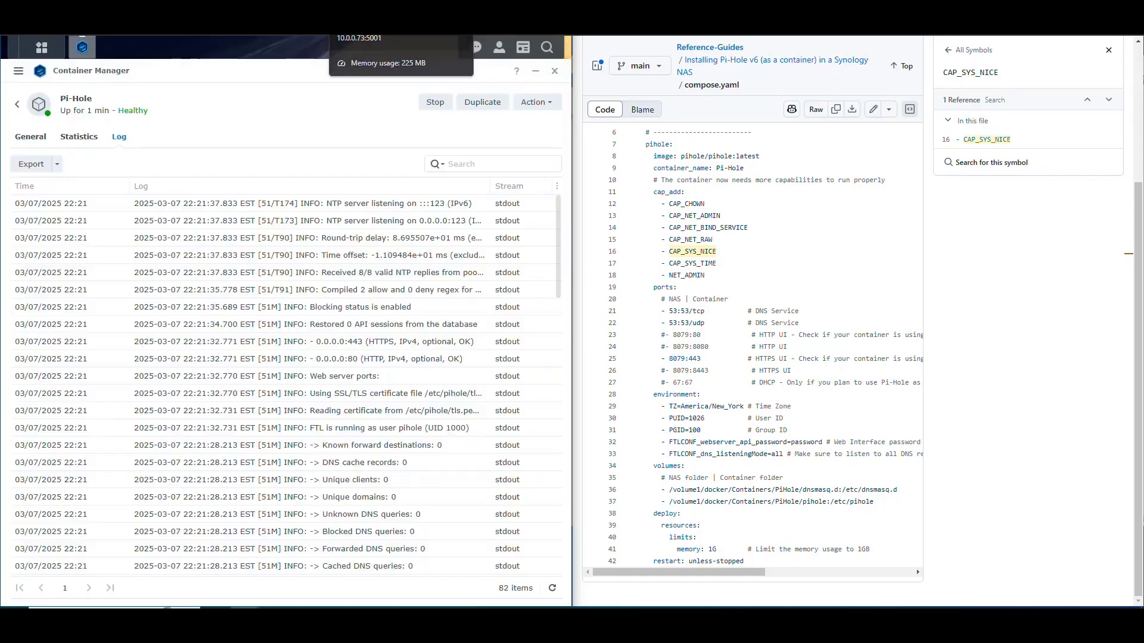
{"action": "left_click", "coordinate": [28, 141]}
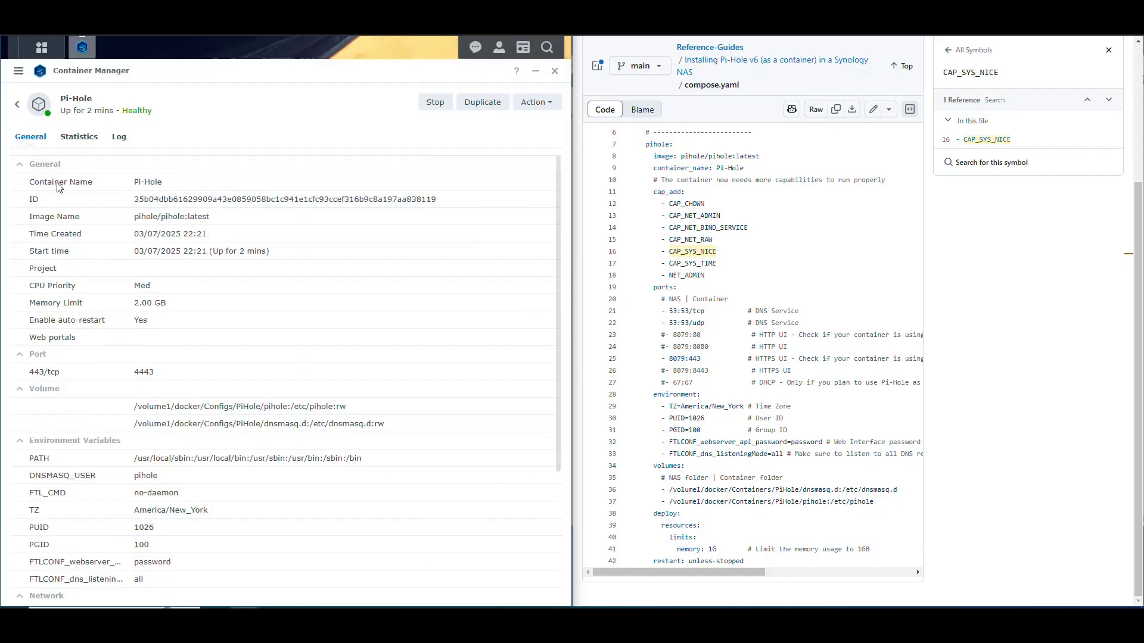
{"action": "scroll", "coordinate": [249, 331], "scroll_direction": "down", "scroll_amount": 3}
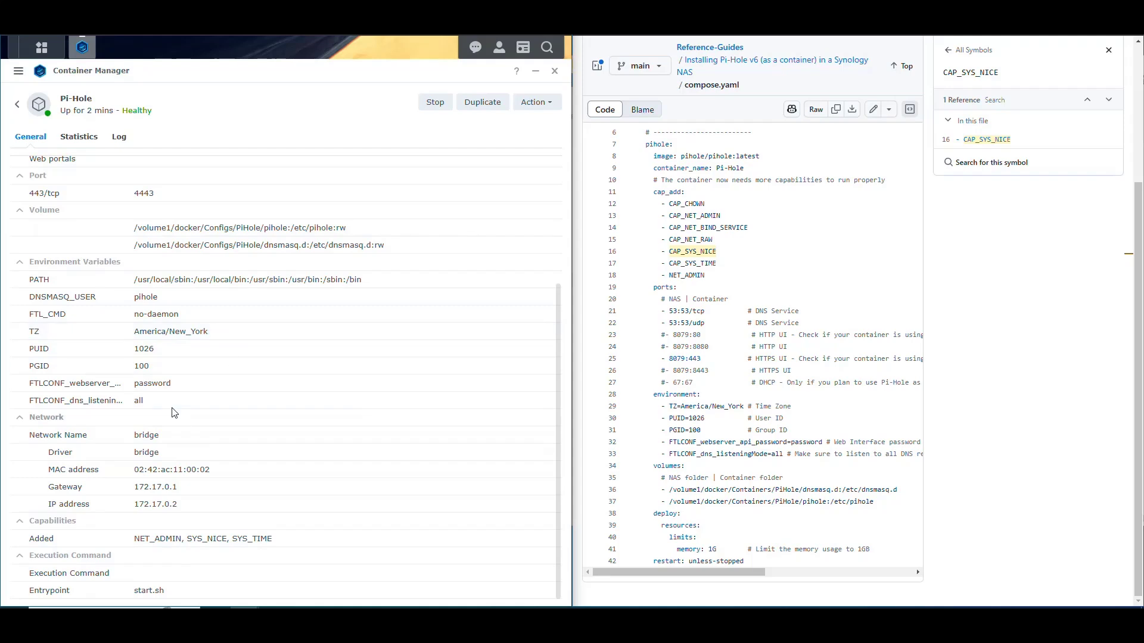
{"action": "left_click", "coordinate": [154, 384]}
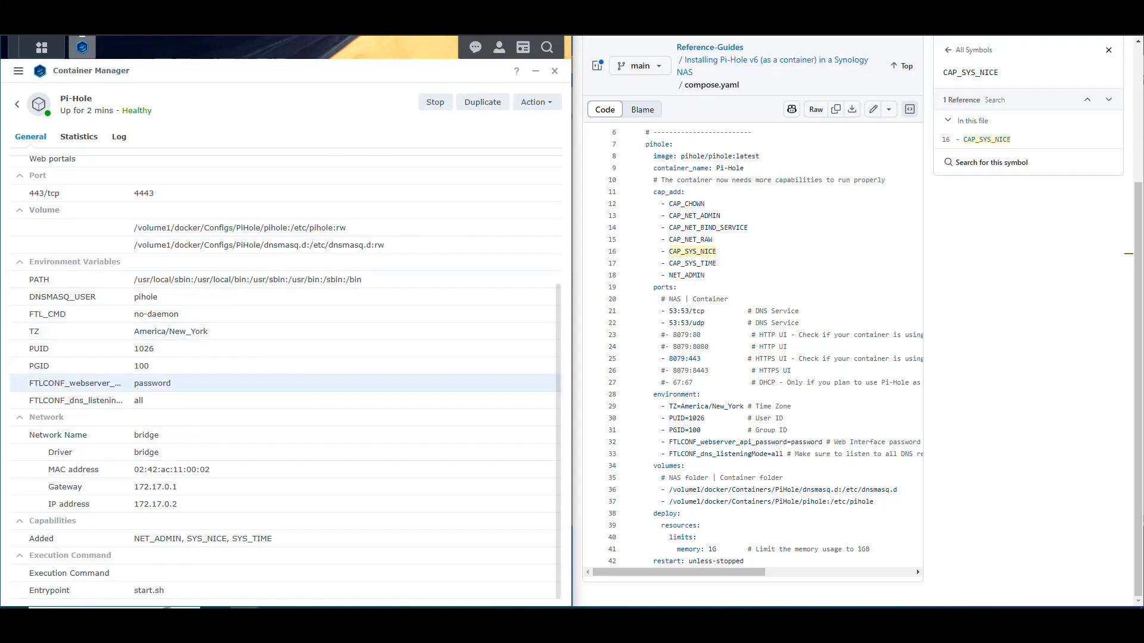
{"action": "left_click", "coordinate": [420, 24]}
{"action": "type", "text": "password"}
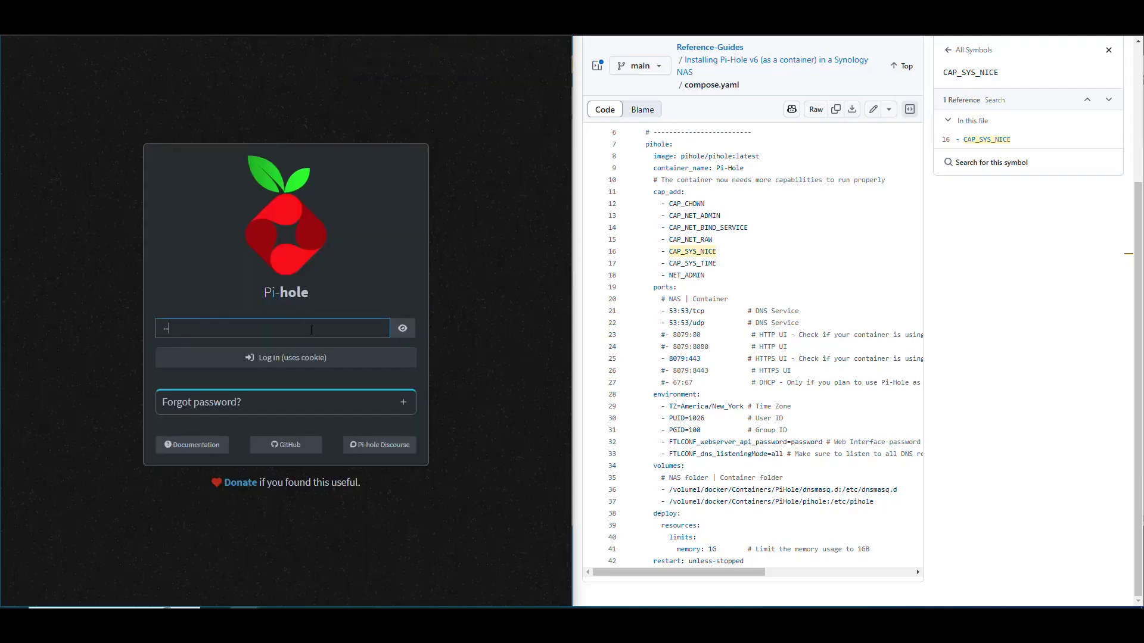
{"action": "key", "text": "Return"}
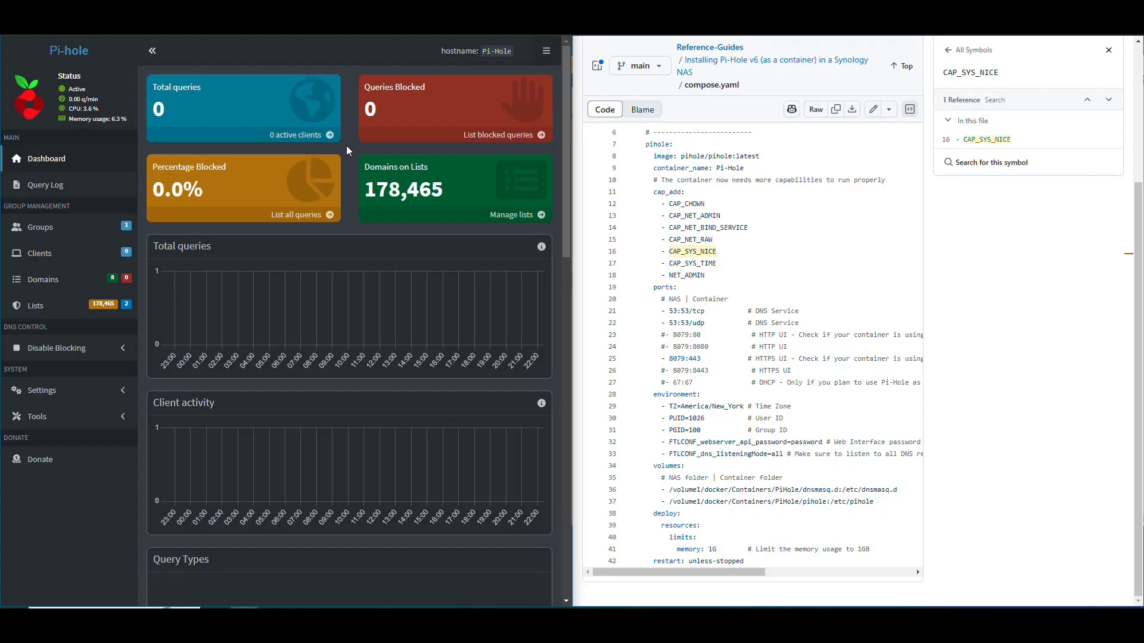
{"action": "left_click_drag", "start_coordinate": [648, 143], "coordinate": [685, 466]}
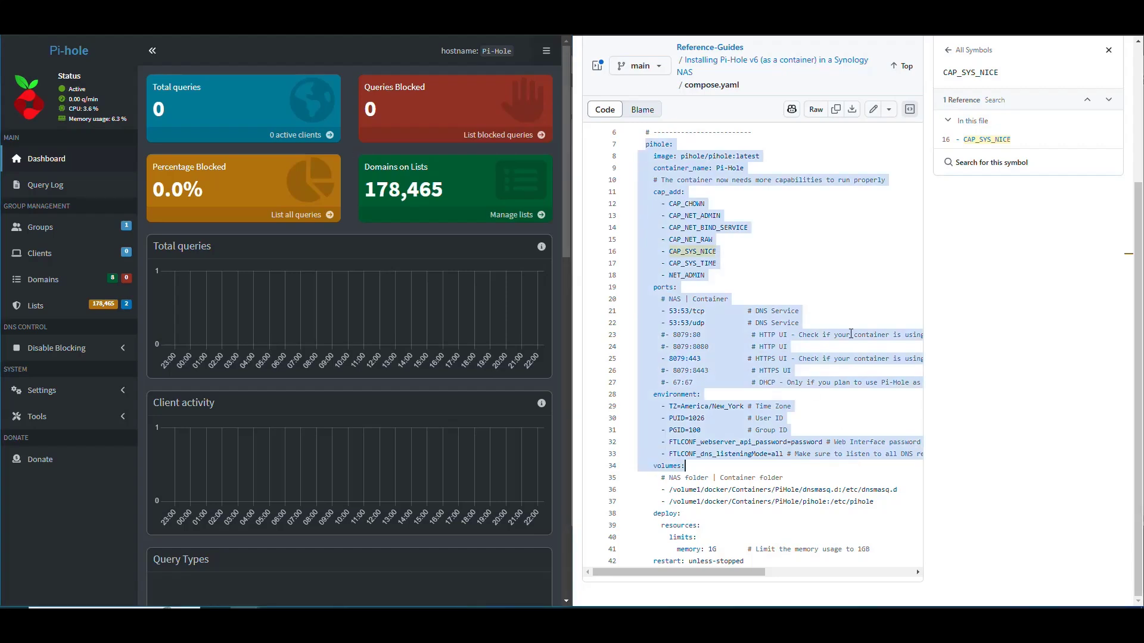
{"action": "left_click", "coordinate": [852, 323]}
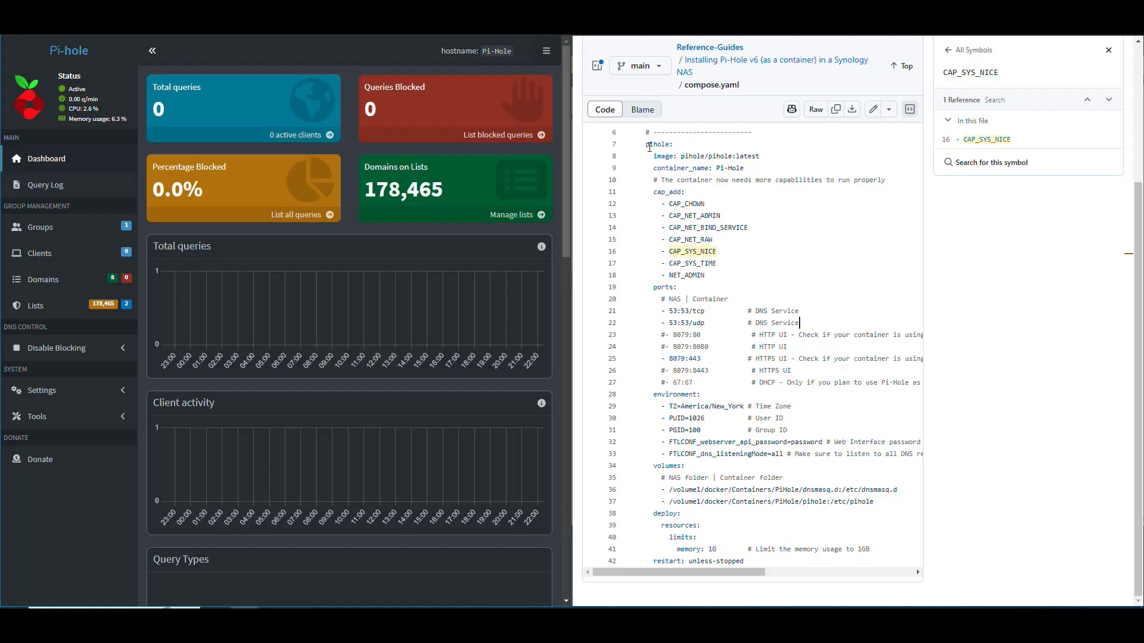
{"action": "left_click_drag", "start_coordinate": [649, 147], "coordinate": [775, 504]}
{"action": "left_click", "coordinate": [763, 298]}
{"action": "left_click", "coordinate": [715, 275]}
{"action": "scroll", "coordinate": [725, 212], "scroll_direction": "up", "scroll_amount": 3}
{"action": "scroll", "coordinate": [691, 119], "scroll_direction": "down", "scroll_amount": 3}
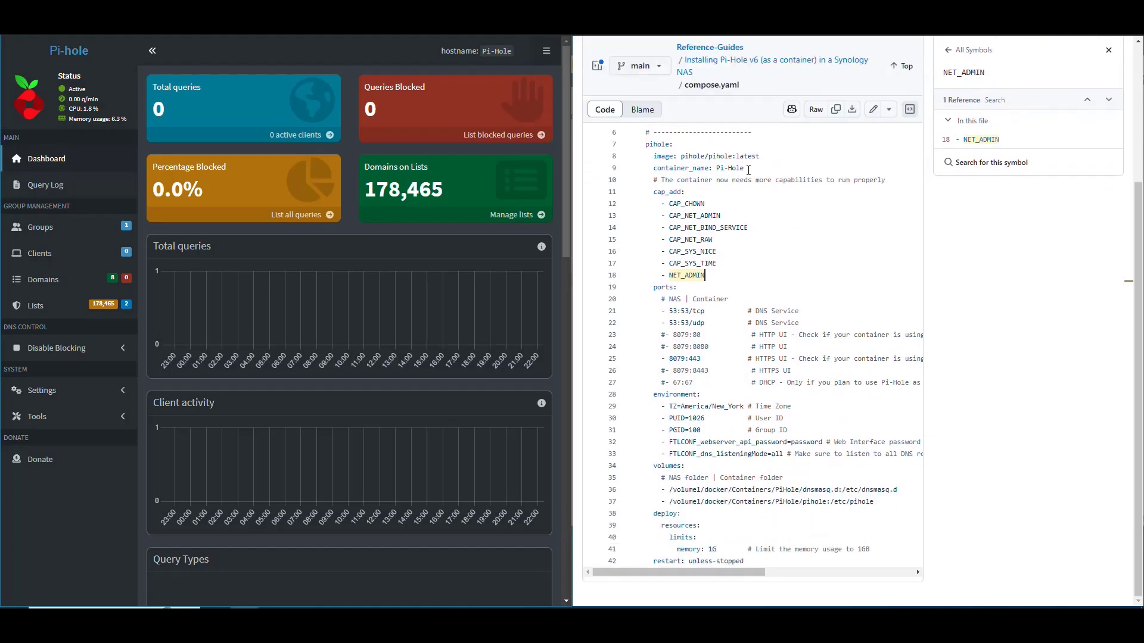
{"action": "left_click_drag", "start_coordinate": [744, 168], "coordinate": [653, 169]}
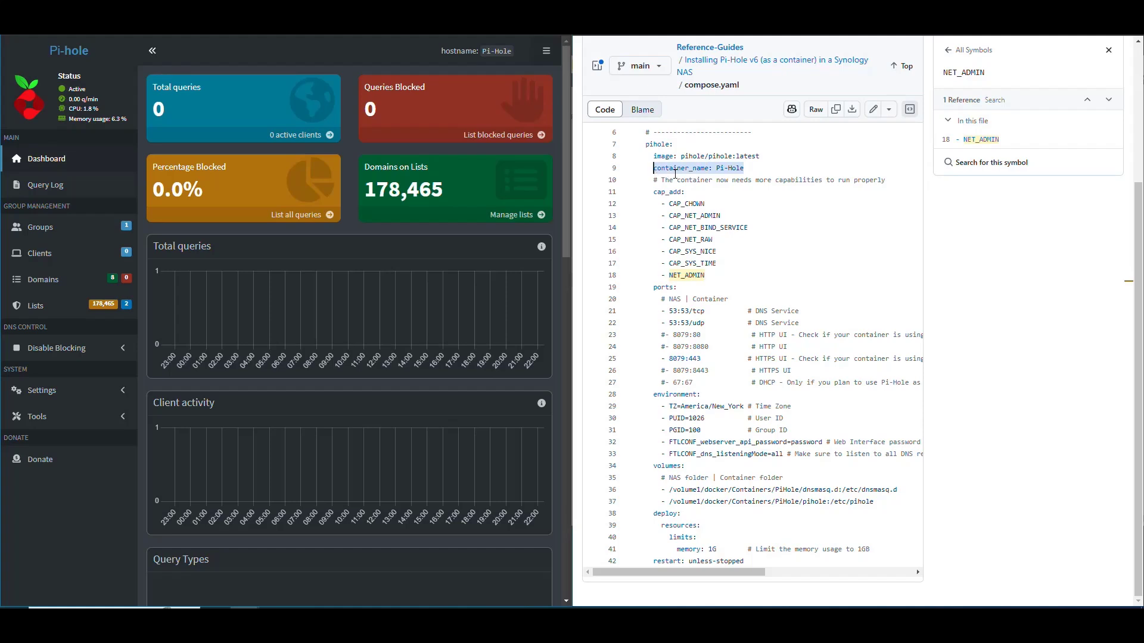
{"action": "left_click", "coordinate": [685, 168]}
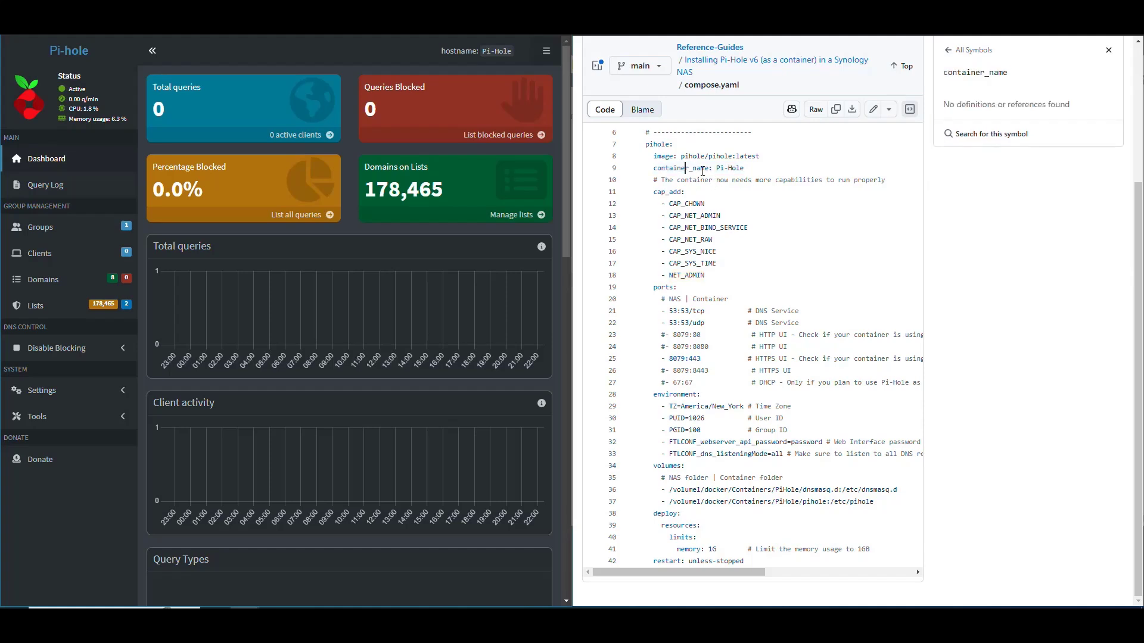
{"action": "left_click_drag", "start_coordinate": [708, 277], "coordinate": [650, 192]}
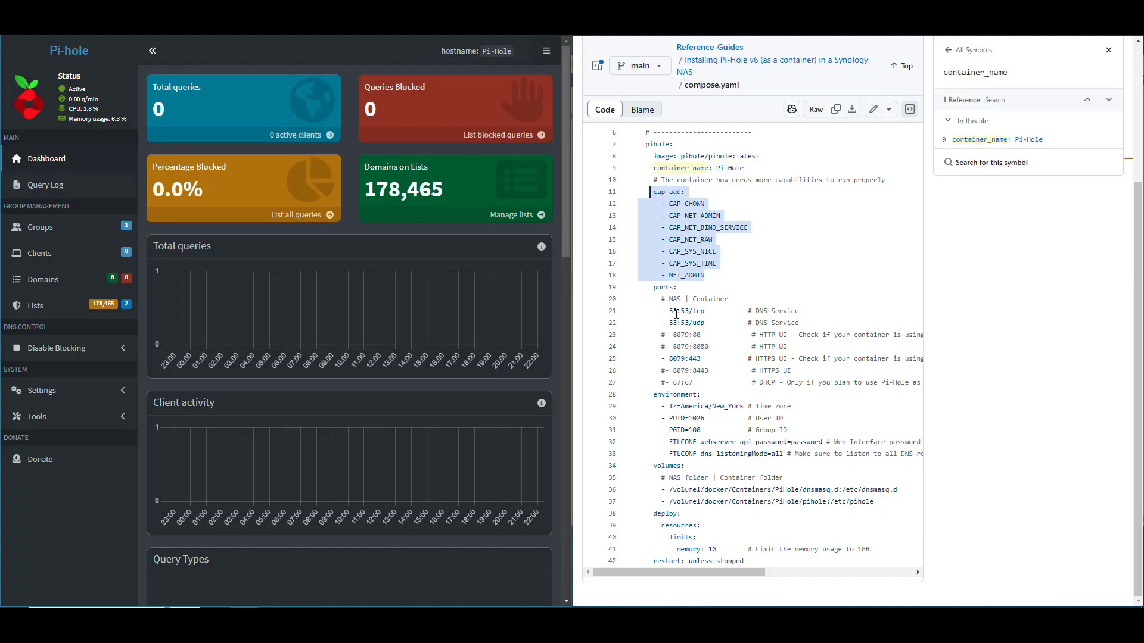
{"action": "left_click_drag", "start_coordinate": [654, 287], "coordinate": [728, 370]}
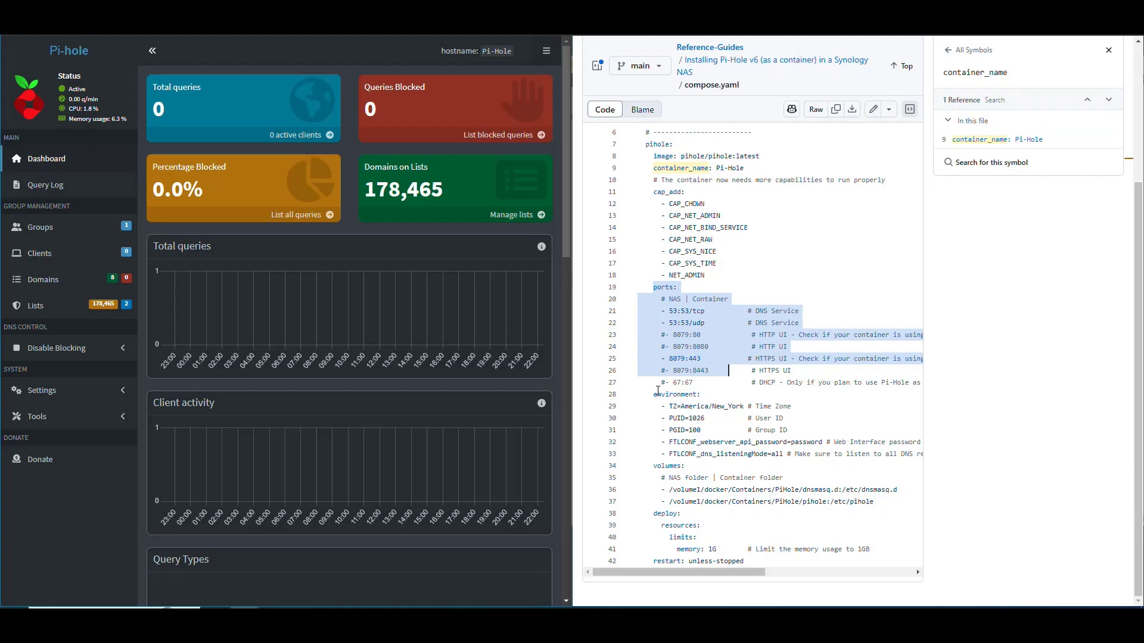
{"action": "left_click_drag", "start_coordinate": [655, 395], "coordinate": [717, 454]}
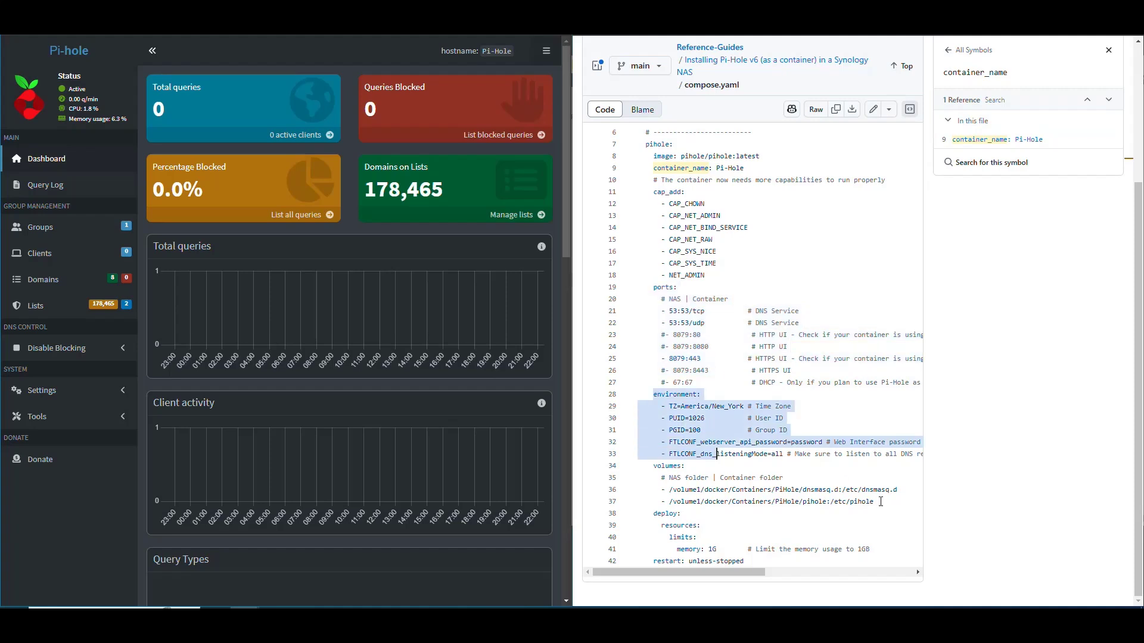
{"action": "left_click_drag", "start_coordinate": [874, 502], "coordinate": [654, 466]}
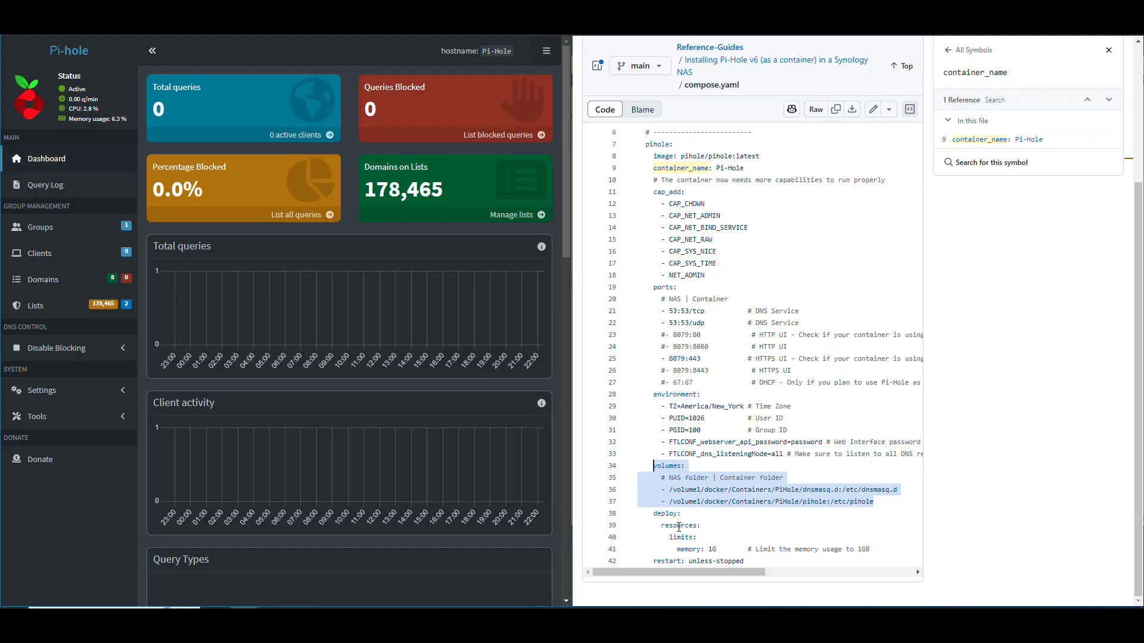
{"action": "left_click_drag", "start_coordinate": [718, 549], "coordinate": [654, 514]}
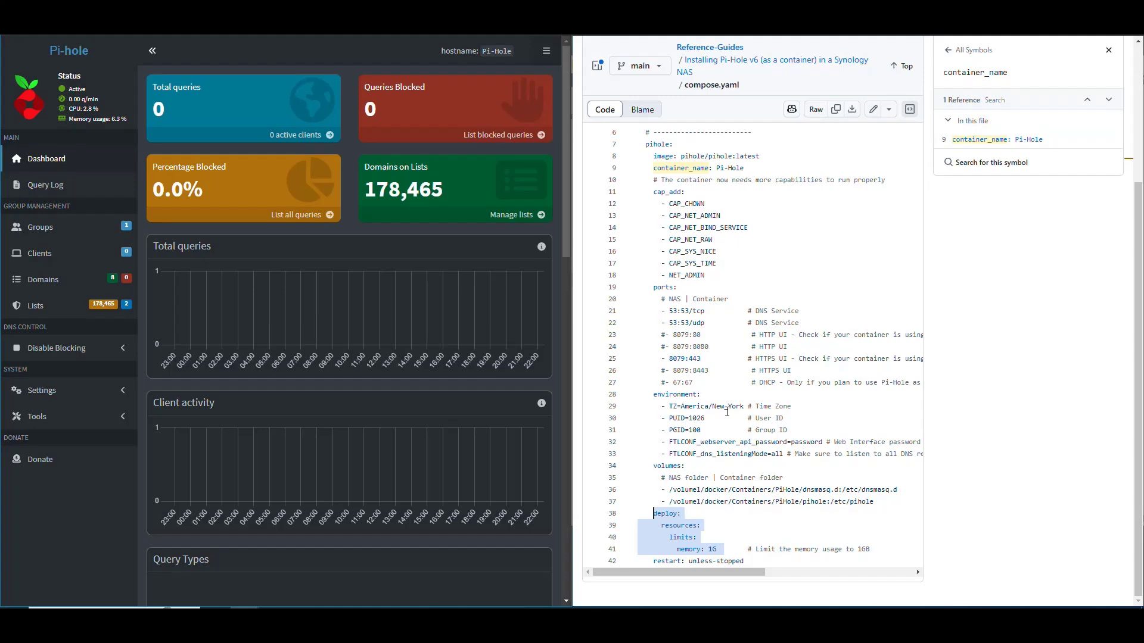
{"action": "scroll", "coordinate": [727, 411], "scroll_direction": "up", "scroll_amount": 5}
{"action": "scroll", "coordinate": [765, 377], "scroll_direction": "down", "scroll_amount": 3}
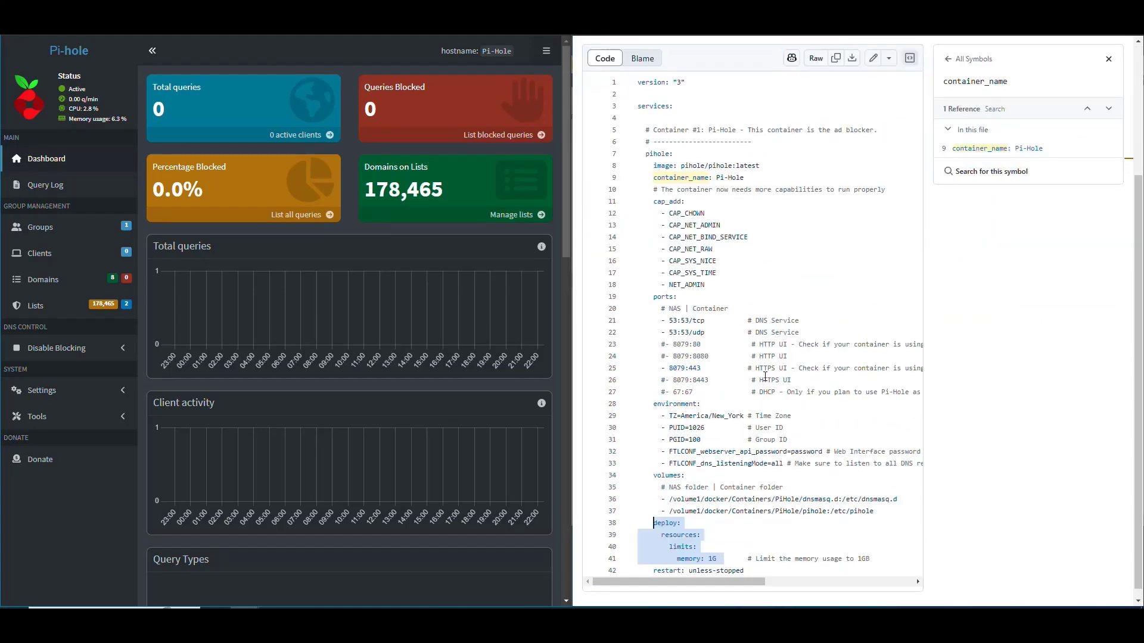